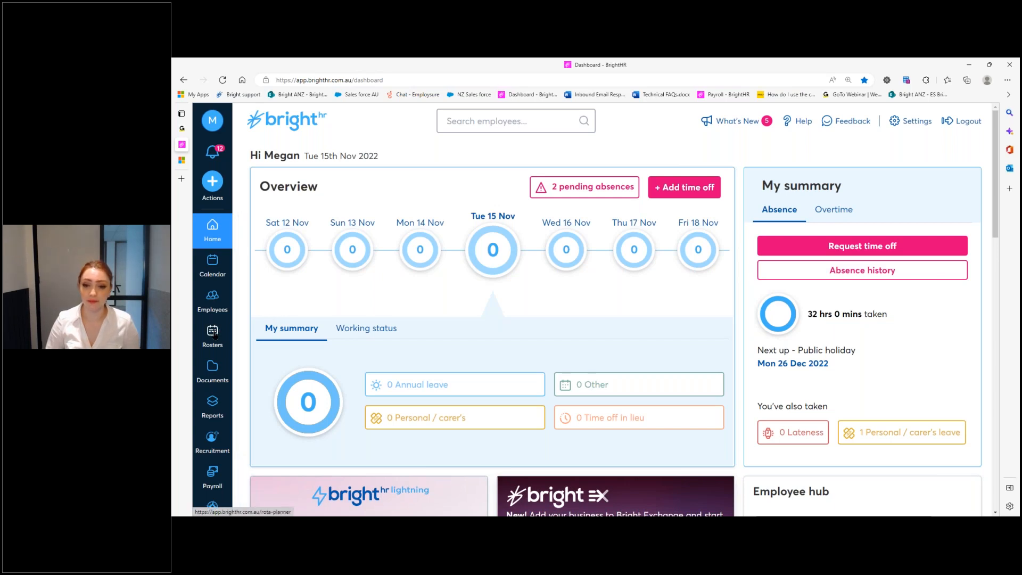
Open the roster planning page and review the published and unpublished active rosters.
left_click(215, 335)
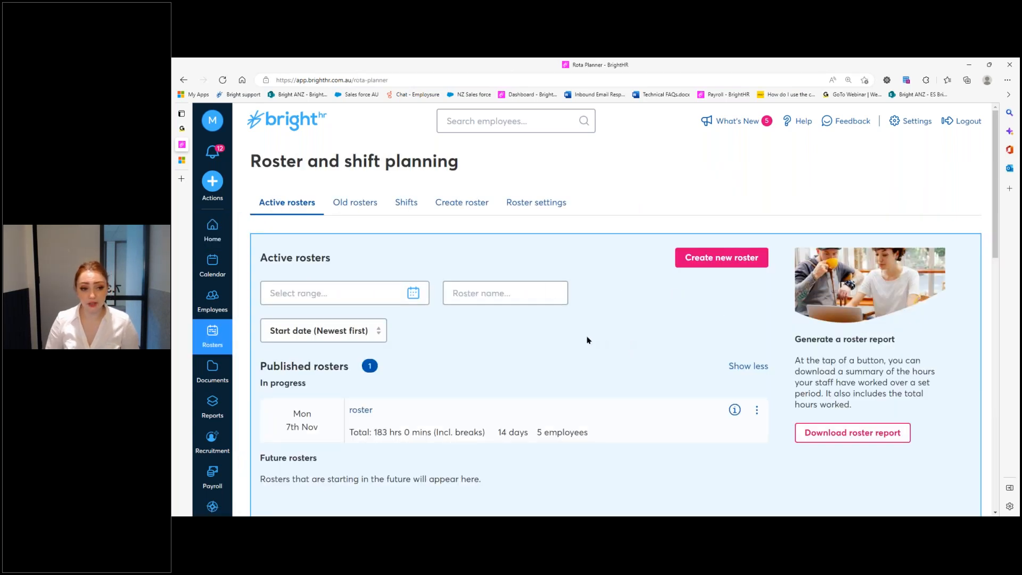
scroll(586, 293, "down", 2)
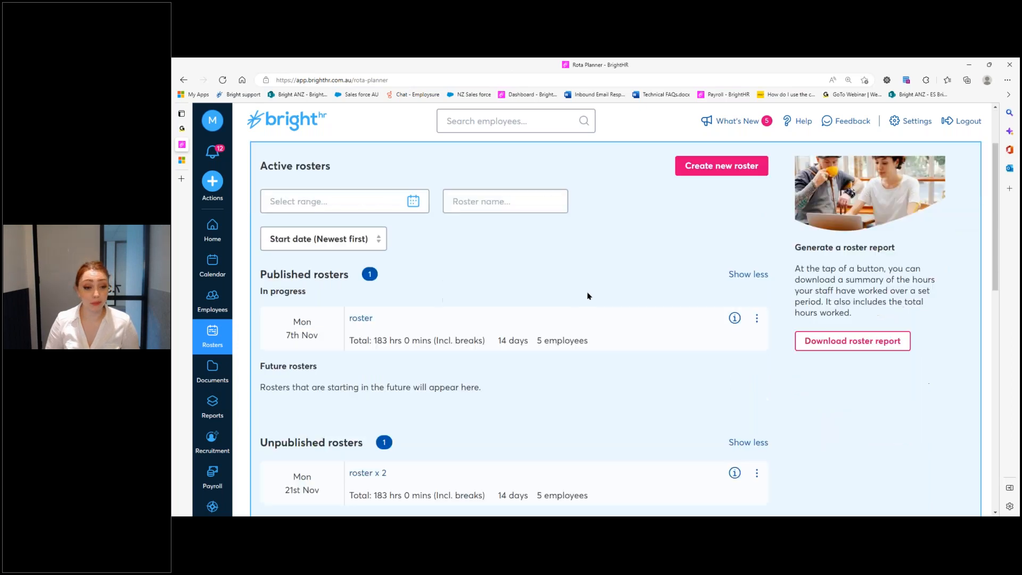
scroll(580, 367, "down", 2)
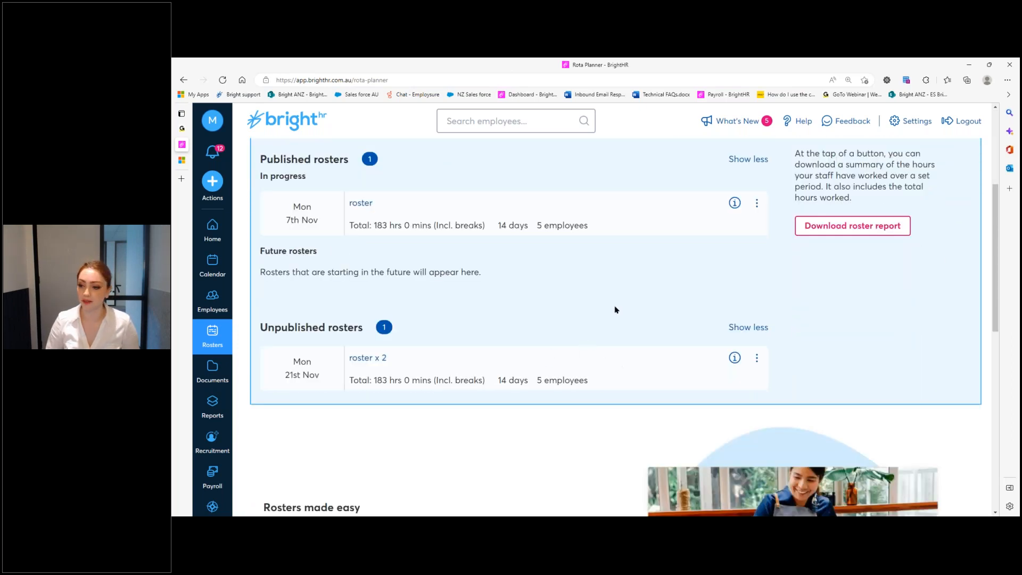
scroll(616, 310, "up", 2)
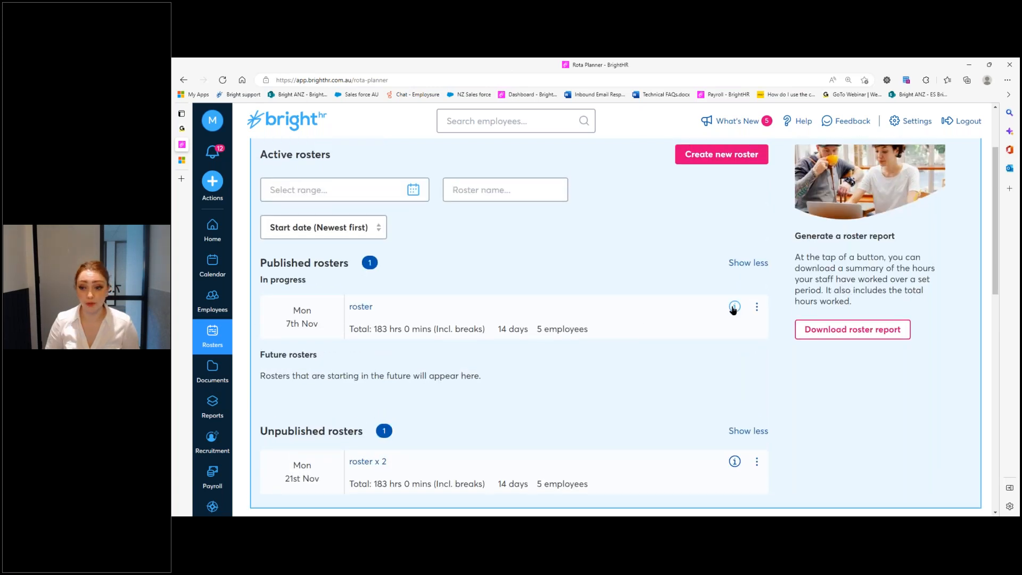
View the weekly hours summary of the in-progress published roster and the actions available for it.
left_click(735, 307)
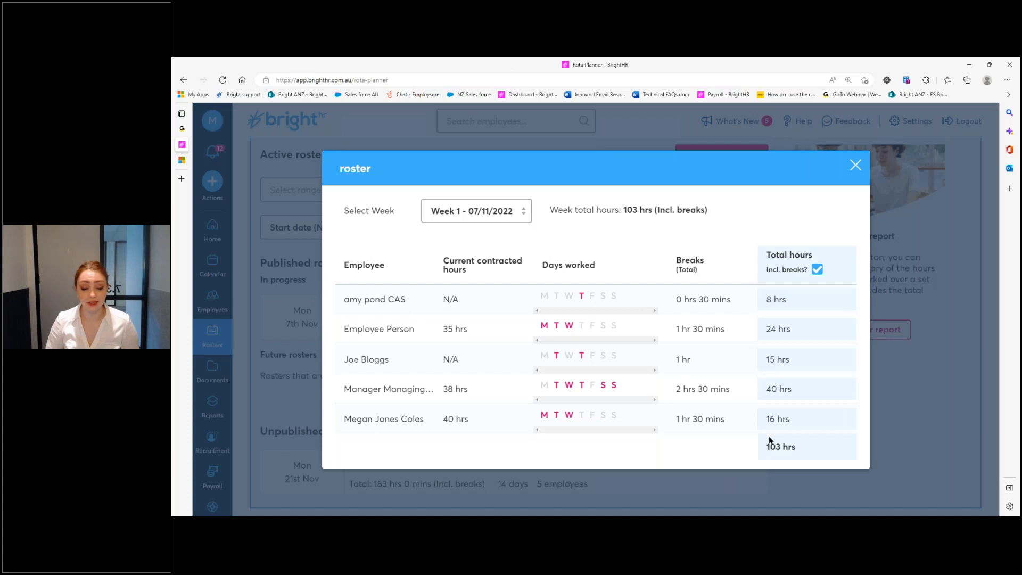
left_click(856, 165)
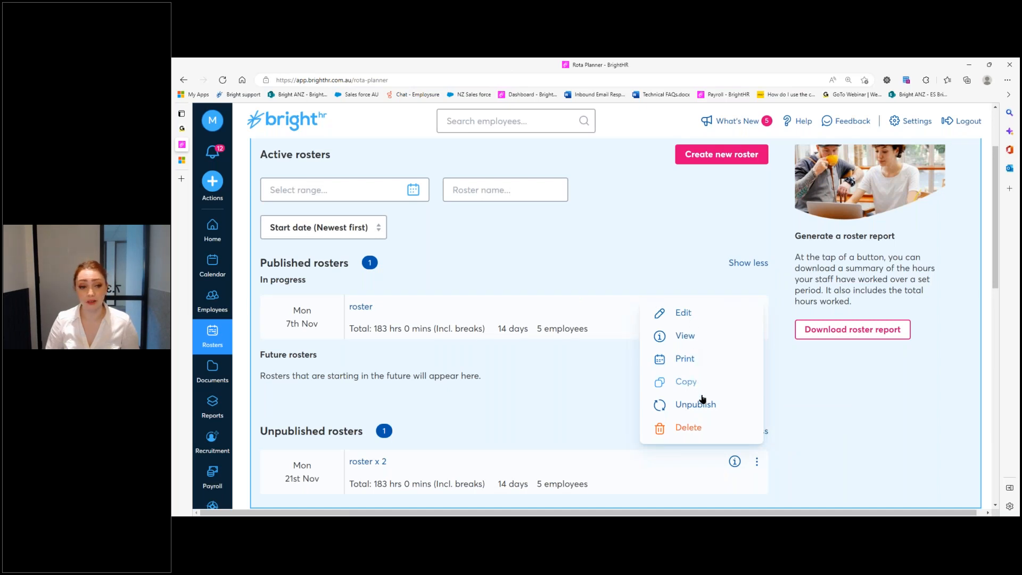
left_click(553, 388)
scroll(541, 321, "up", 2)
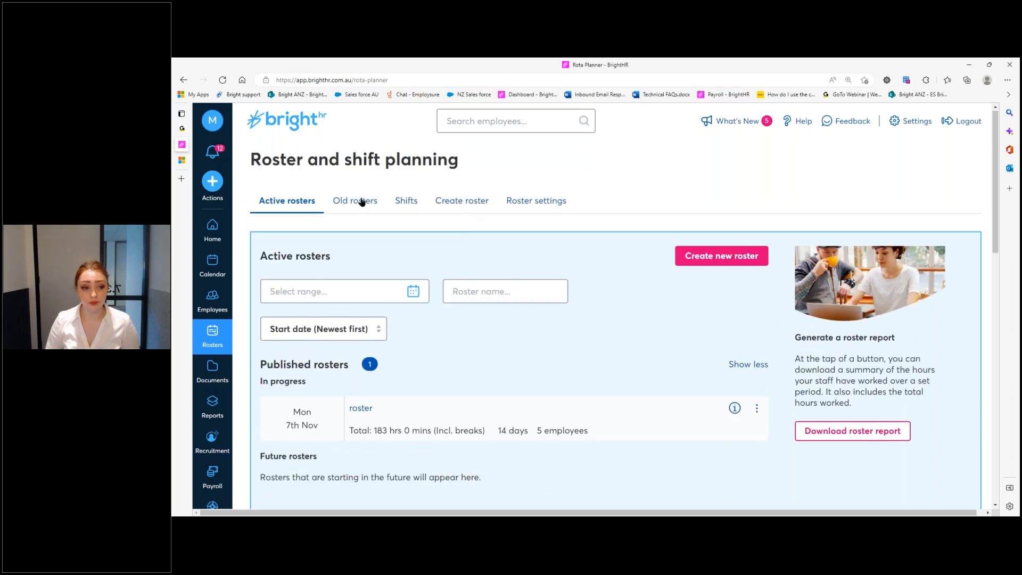
Review the list of old rosters that have ended.
left_click(363, 201)
scroll(532, 334, "down", 4)
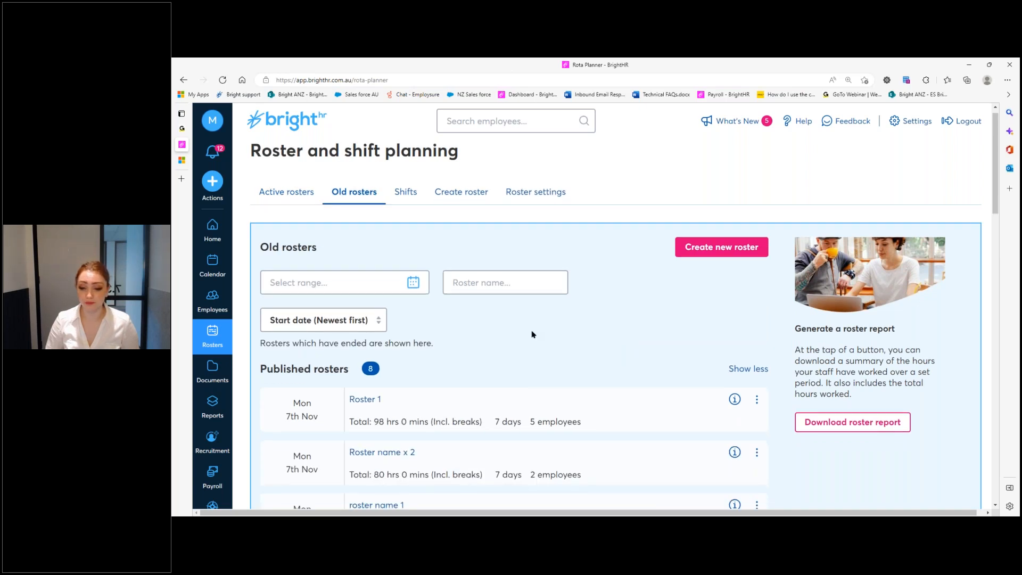
scroll(546, 330, "up", 2)
scroll(538, 325, "up", 2)
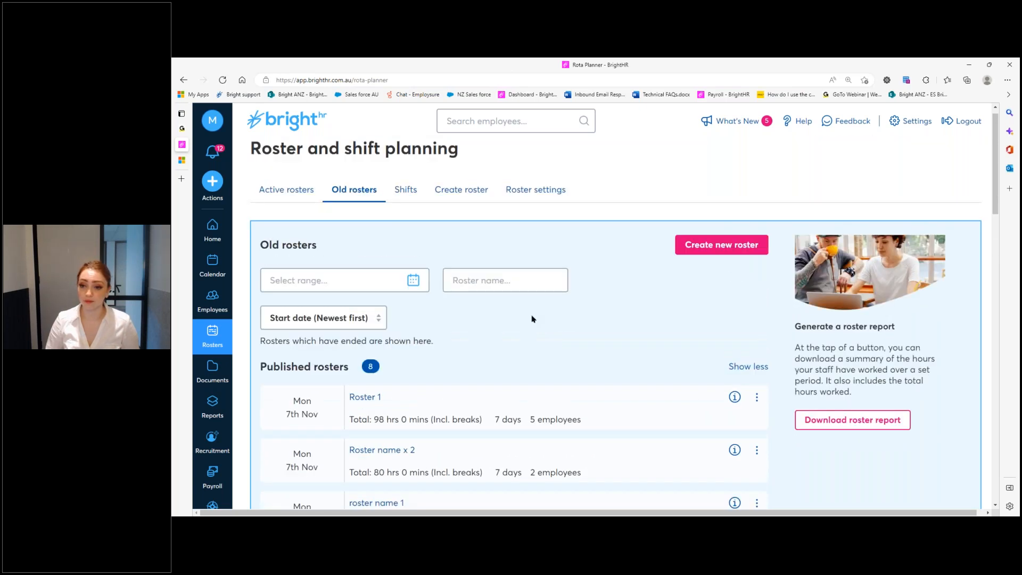
Review the shifts assigned to everyone, with their times, rosters and statuses.
left_click(407, 203)
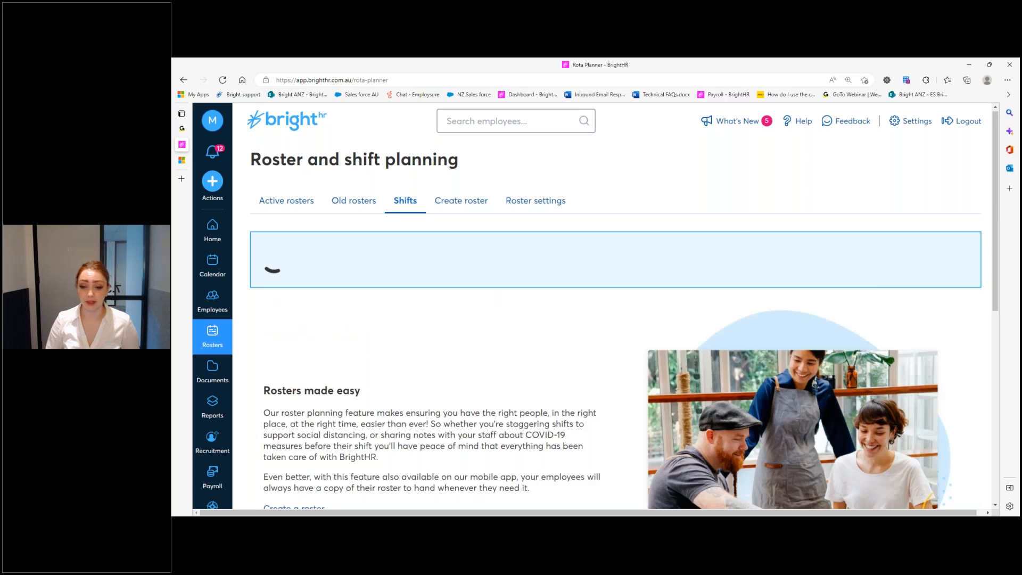
scroll(657, 317, "down", 6)
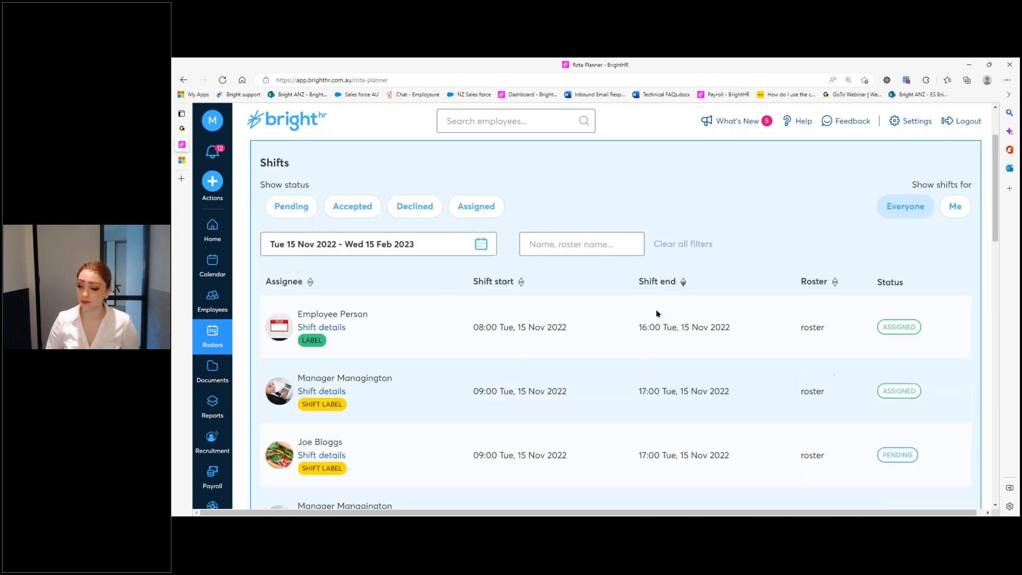
scroll(651, 331, "up", 6)
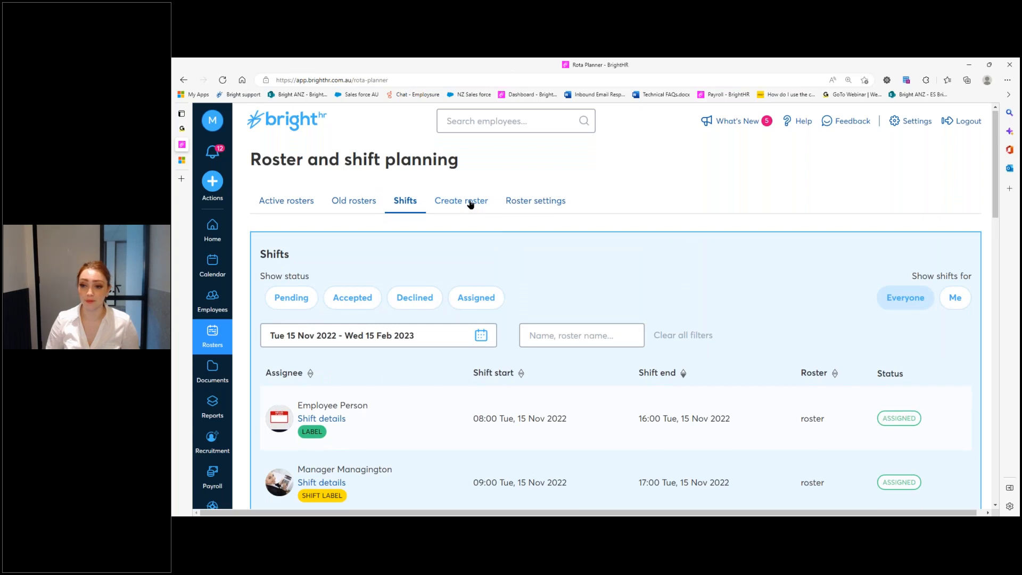
Look at the roster creation choices and examine the default view and company roster settings, including the ability to accept and decline shifts.
left_click(471, 203)
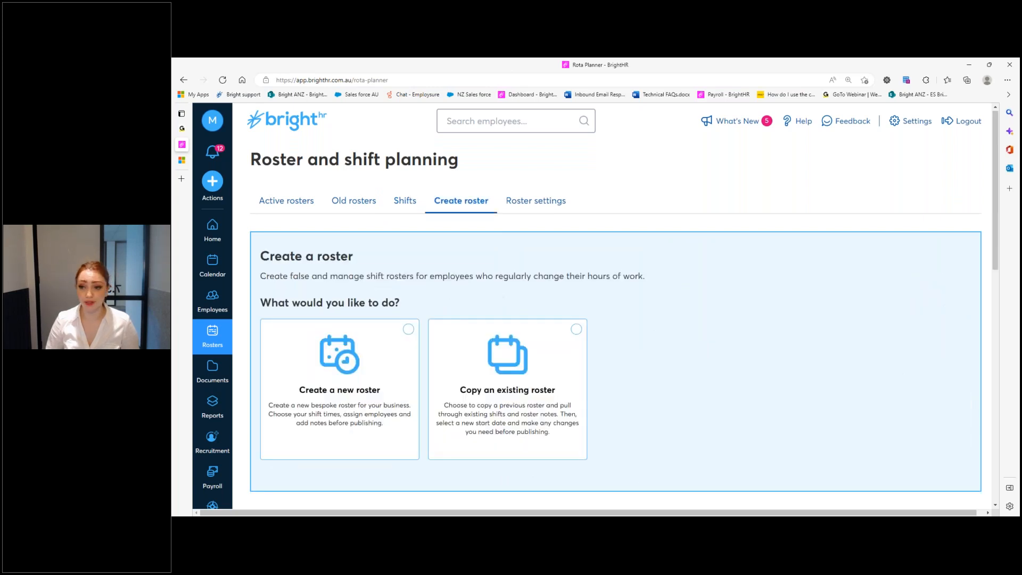
left_click(541, 203)
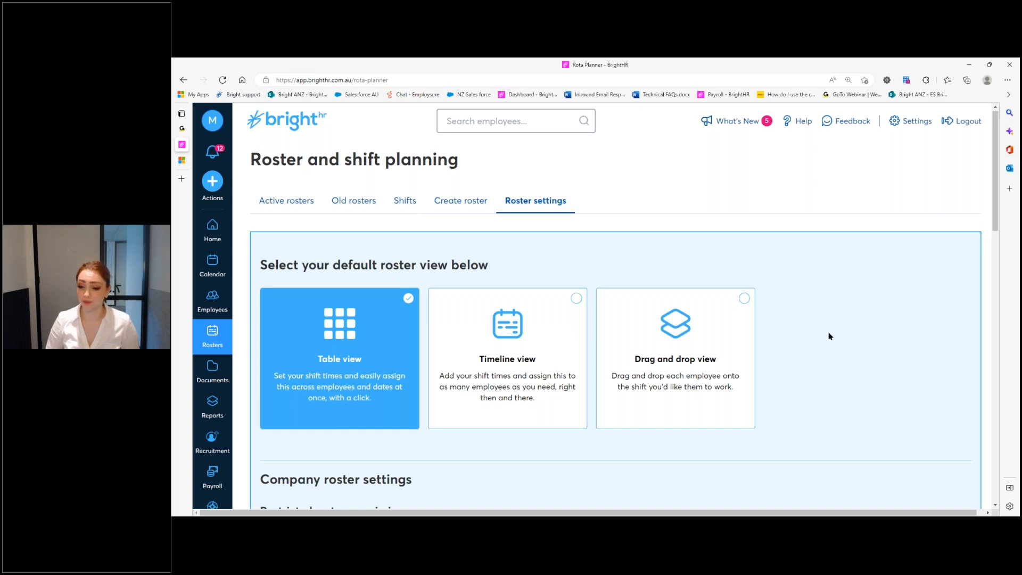
scroll(829, 336, "down", 2)
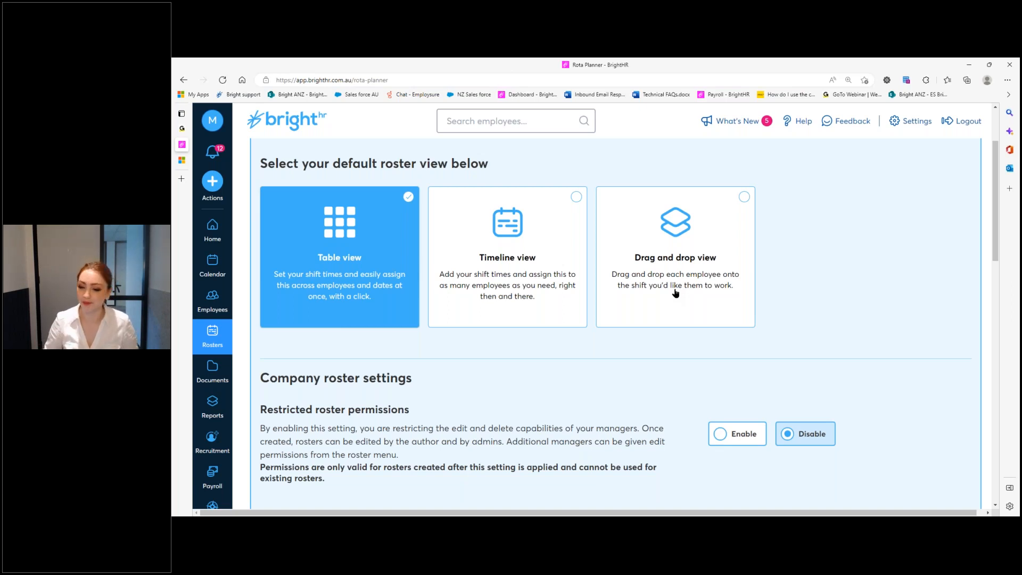
scroll(647, 370, "down", 4)
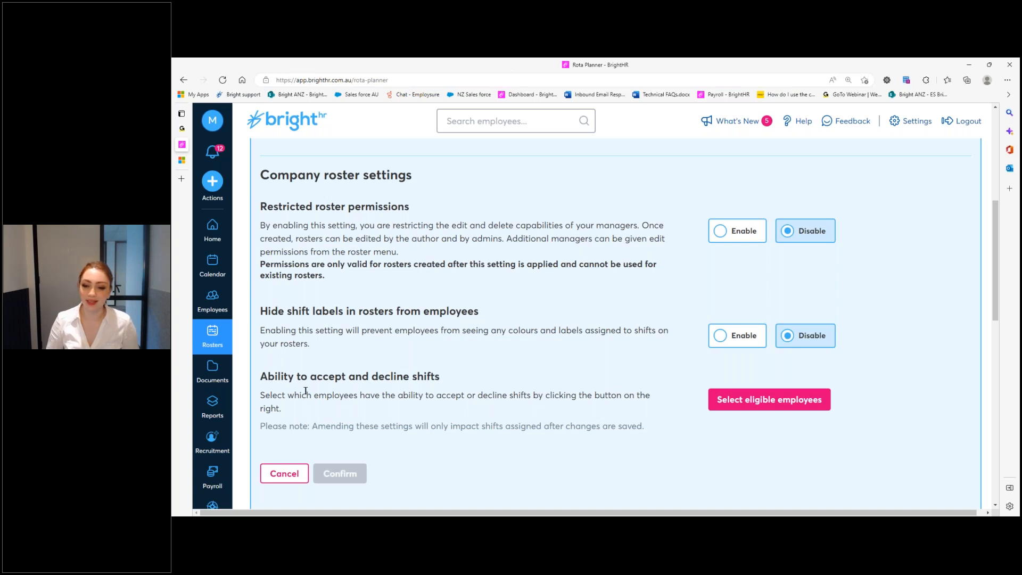
left_click_drag(444, 379, 253, 384)
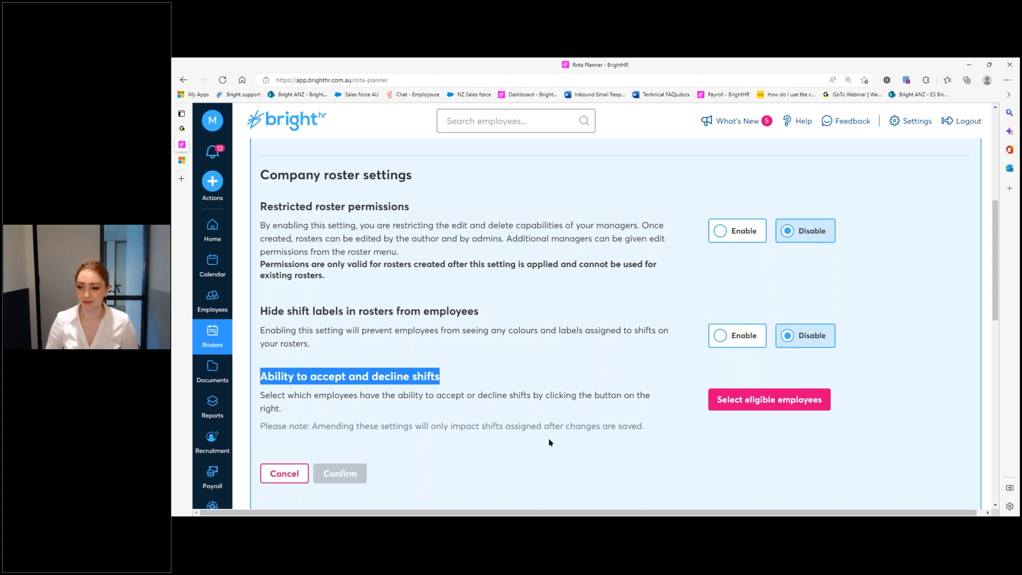
left_click(600, 378)
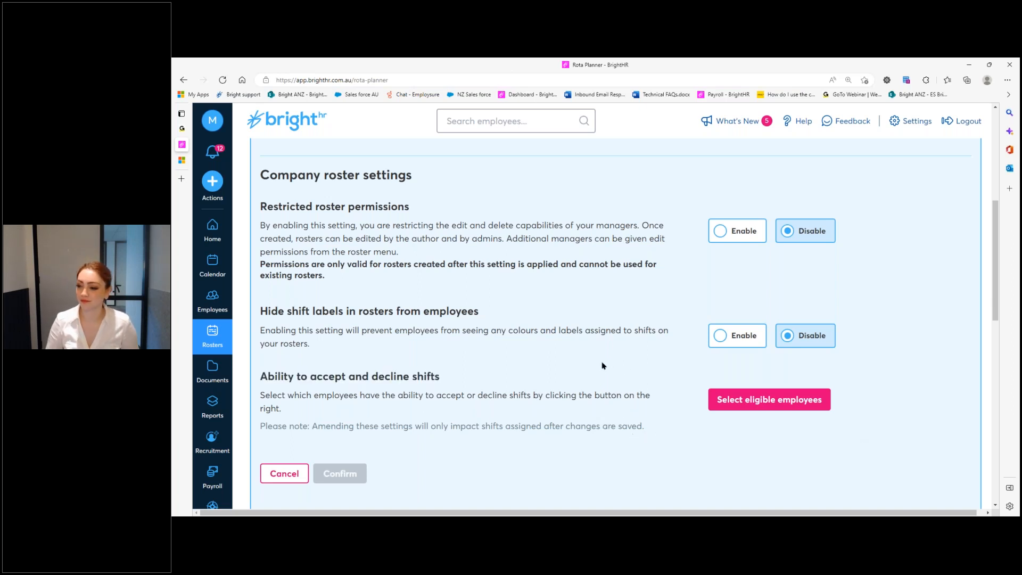
scroll(603, 366, "up", 1)
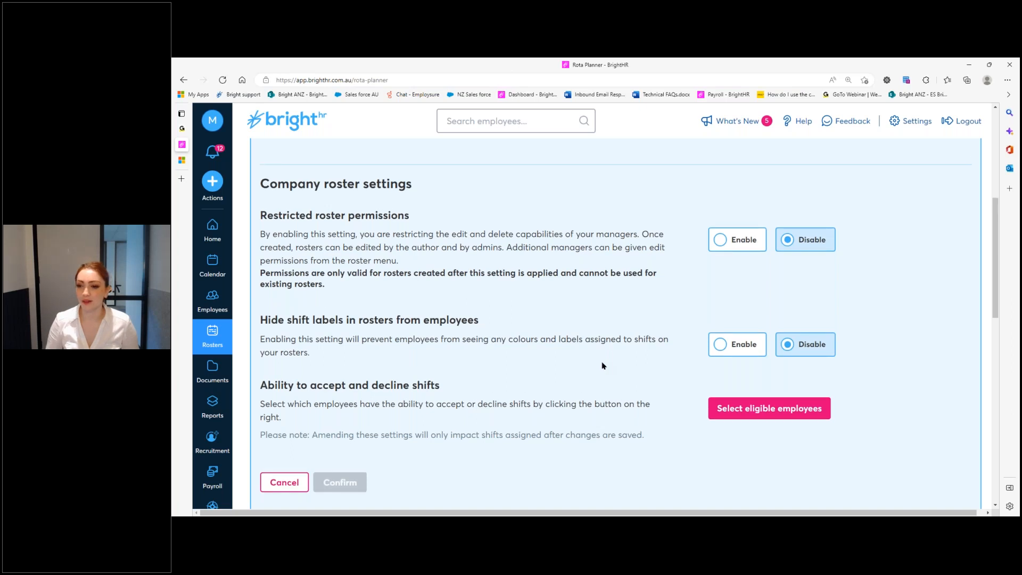
scroll(603, 365, "up", 2)
scroll(654, 398, "up", 4)
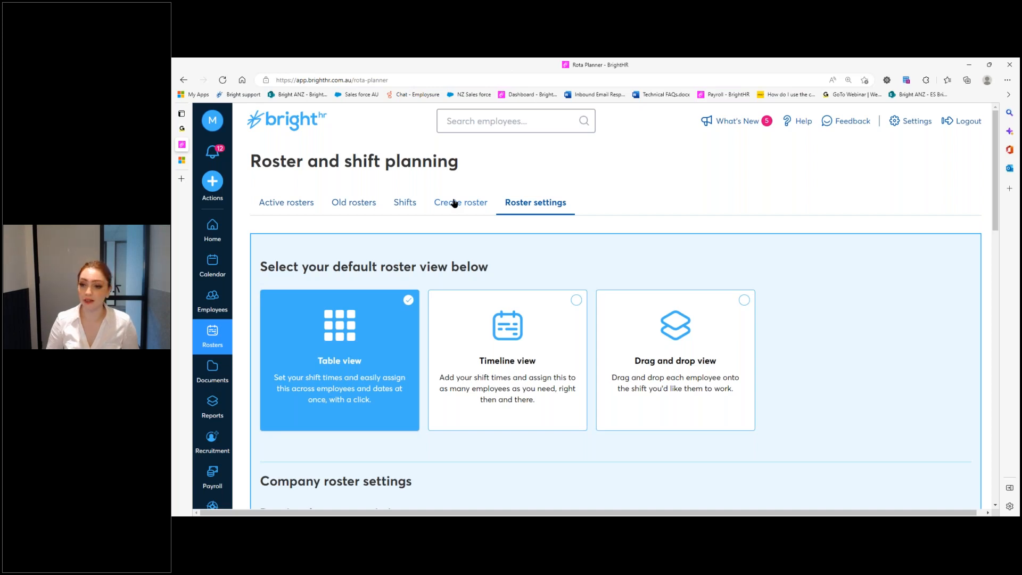
Open roster creation and choose to create a new roster.
left_click(454, 203)
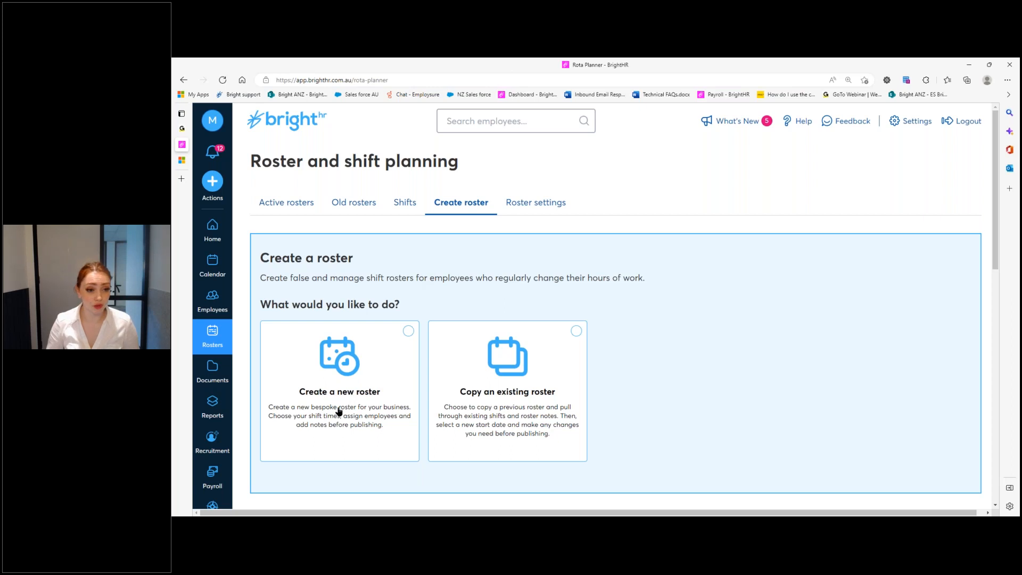
left_click(339, 412)
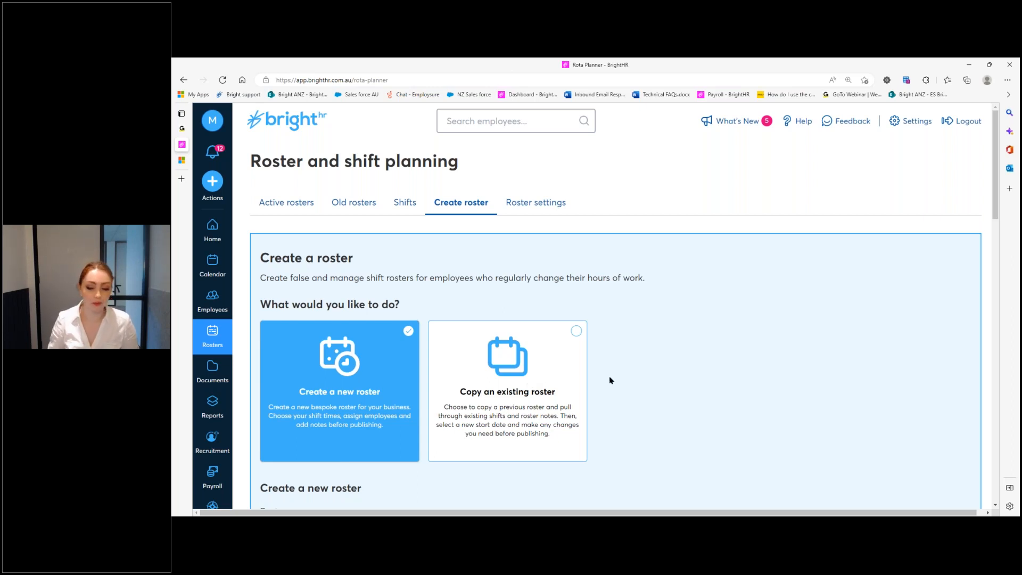
scroll(613, 379, "down", 2)
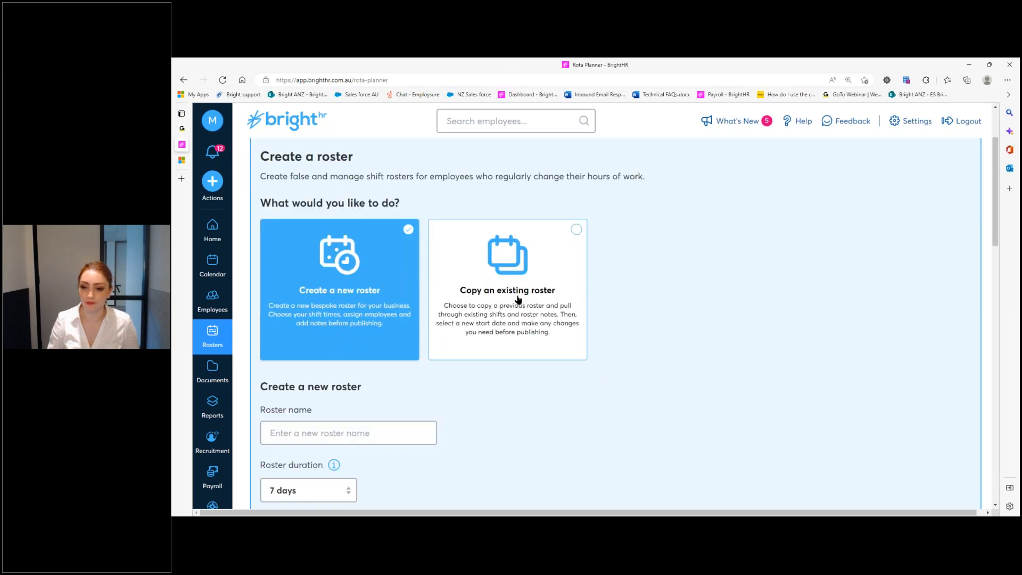
Examine the options for copying an existing roster, including which rosters can be copied.
left_click(522, 329)
scroll(388, 438, "down", 2)
left_click(405, 334)
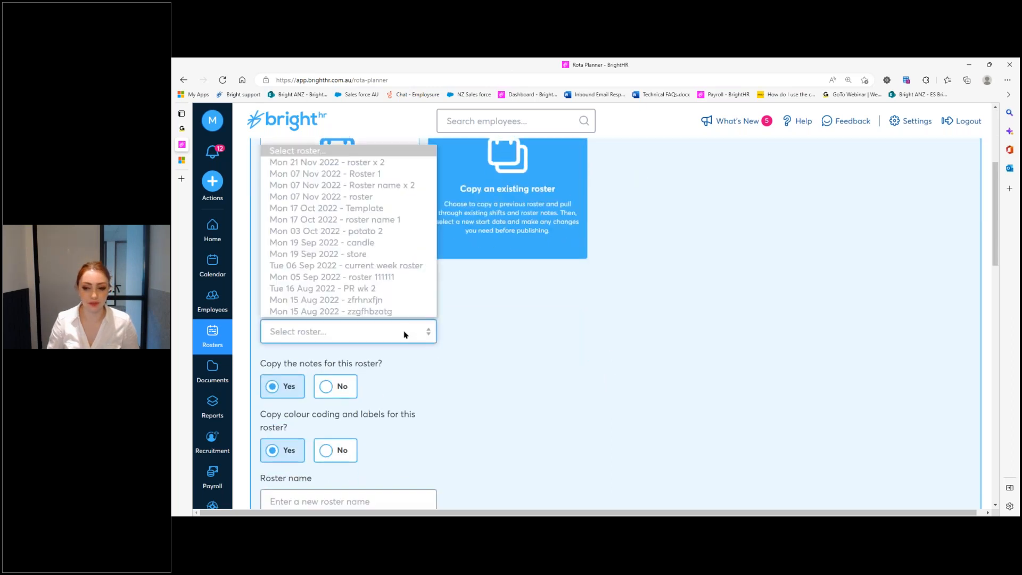
left_click(511, 321)
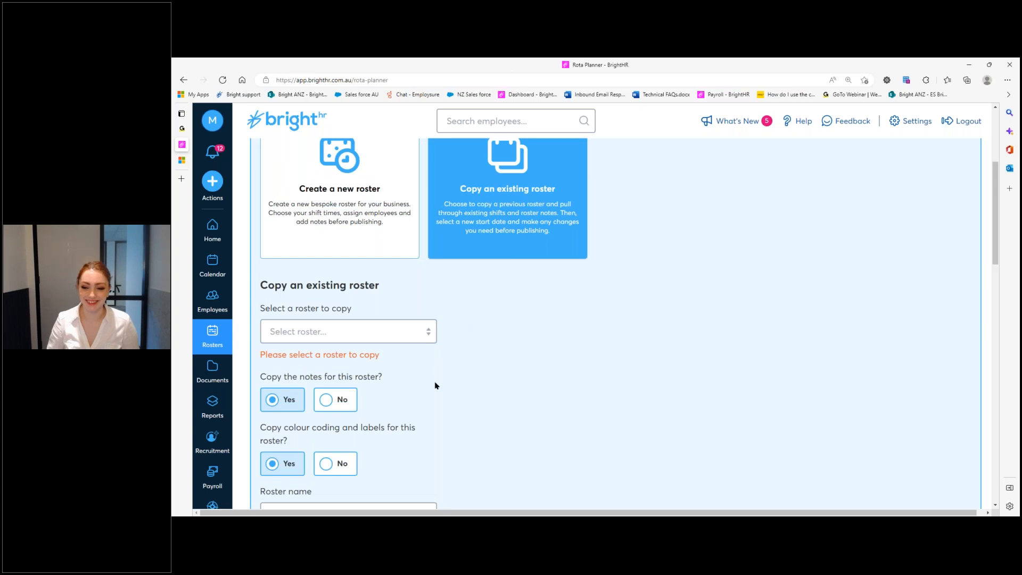
scroll(328, 301, "down", 2)
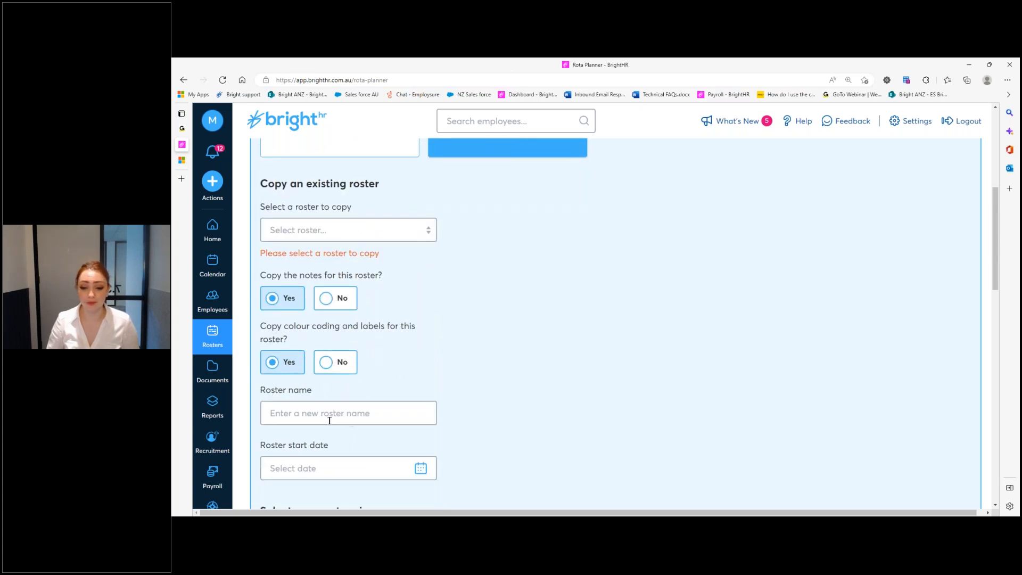
scroll(461, 367, "up", 1)
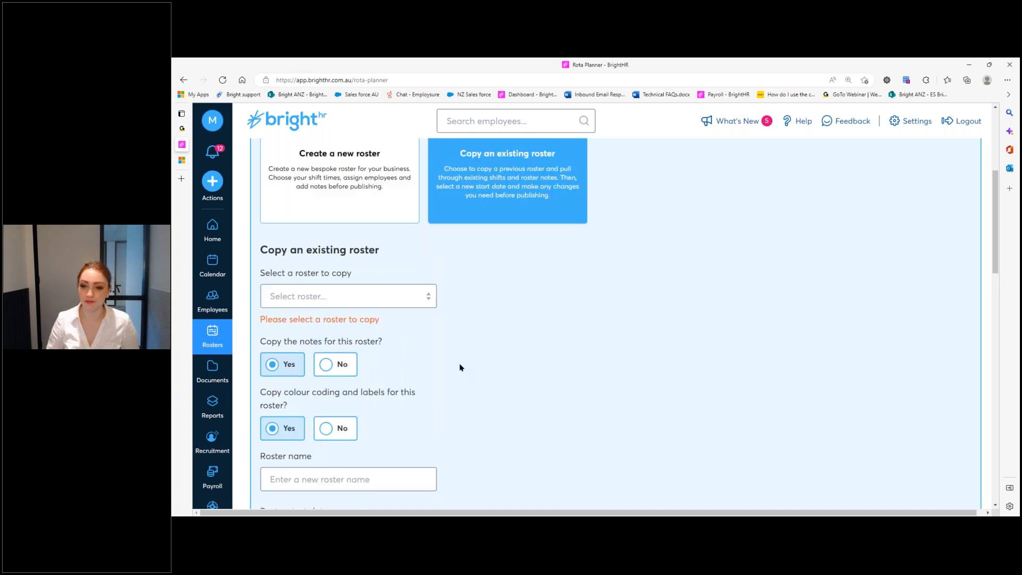
scroll(324, 241, "up", 1)
Switch back to creating a new roster and name it Webinar.
left_click(324, 241)
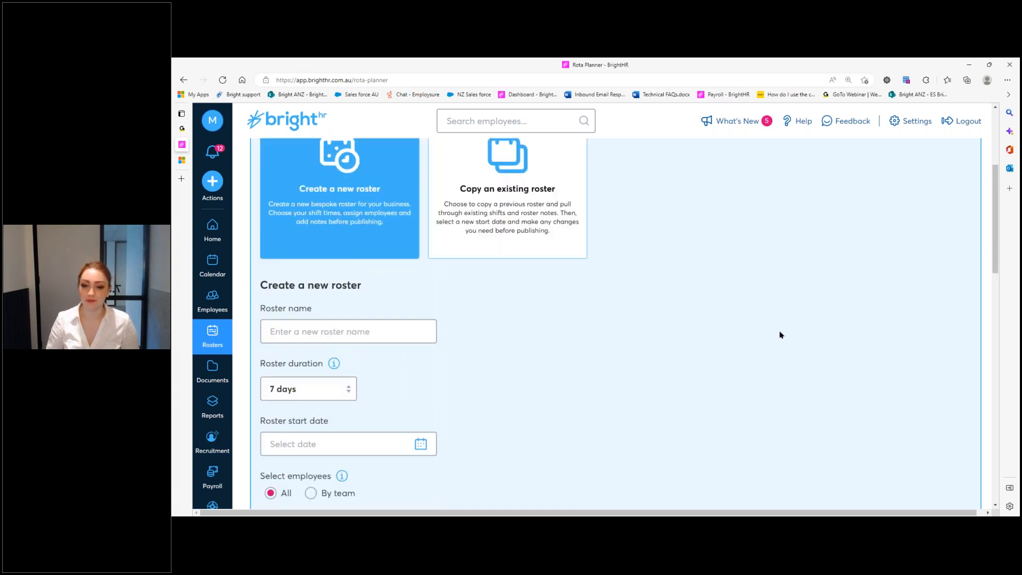
left_click(303, 332)
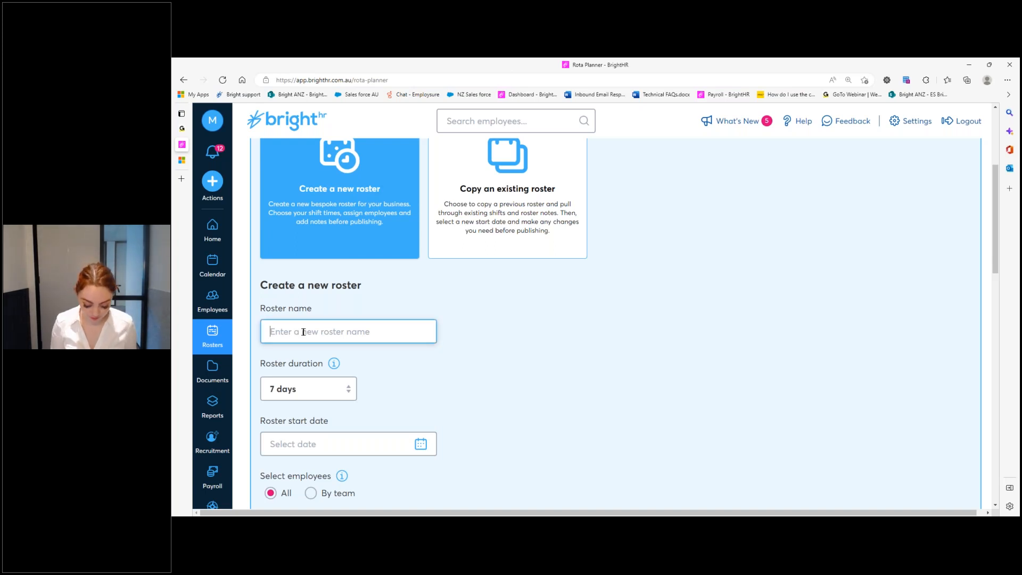
type("Webinar")
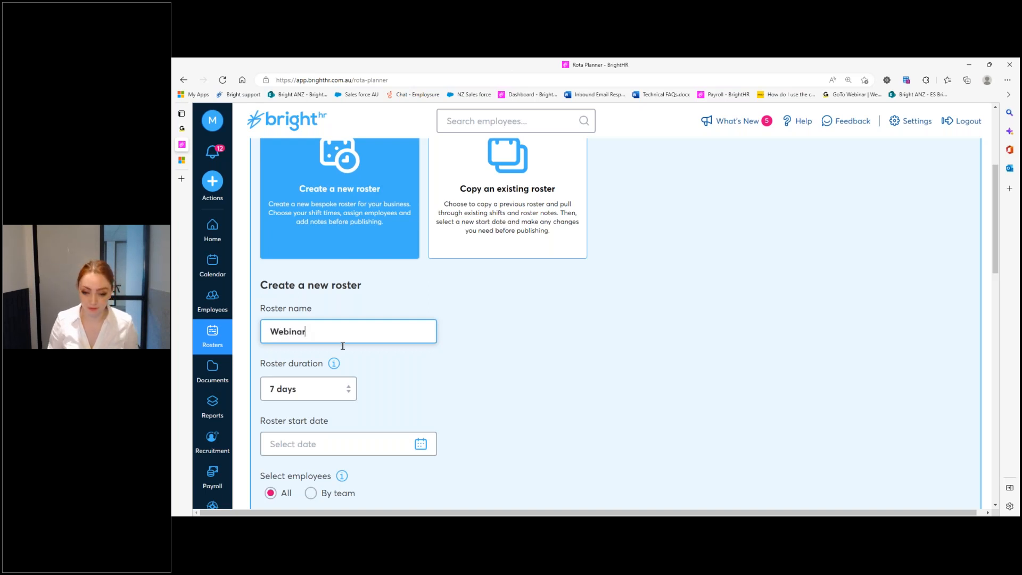
scroll(436, 380, "down", 1)
scroll(436, 379, "down", 2)
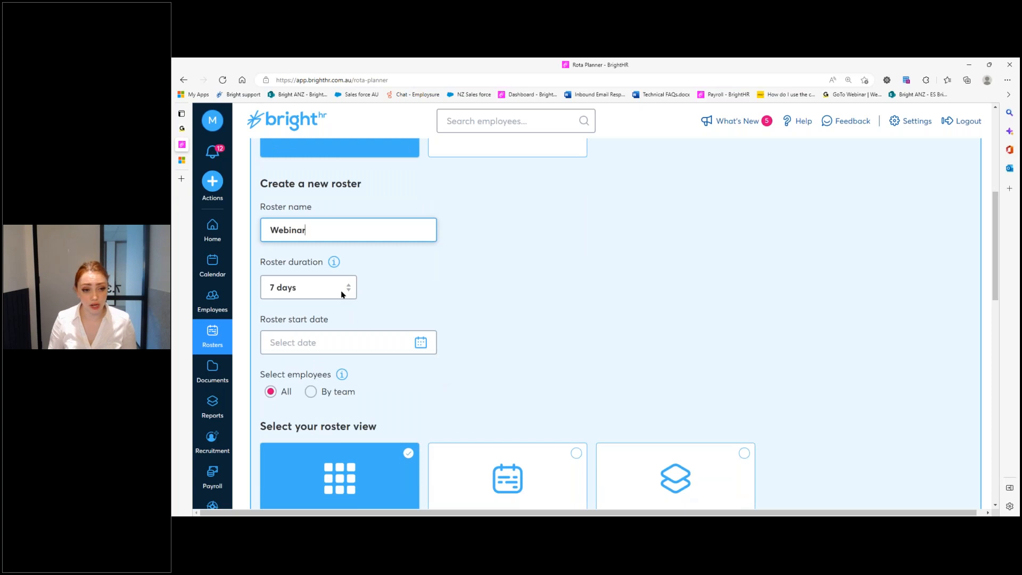
Check the available roster durations and set the roster start date to Mon 28 Nov 2022.
left_click(344, 293)
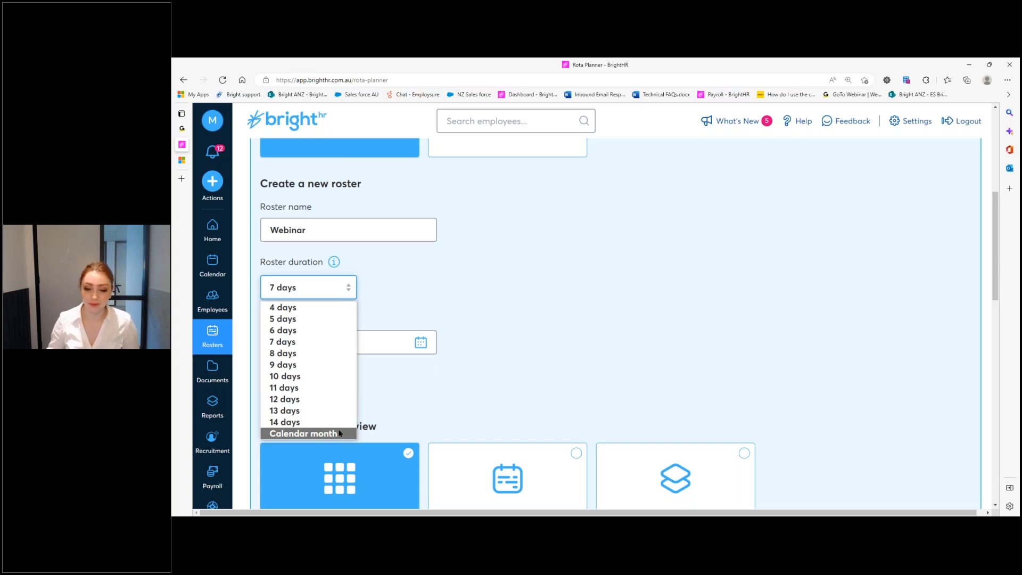
left_click(515, 272)
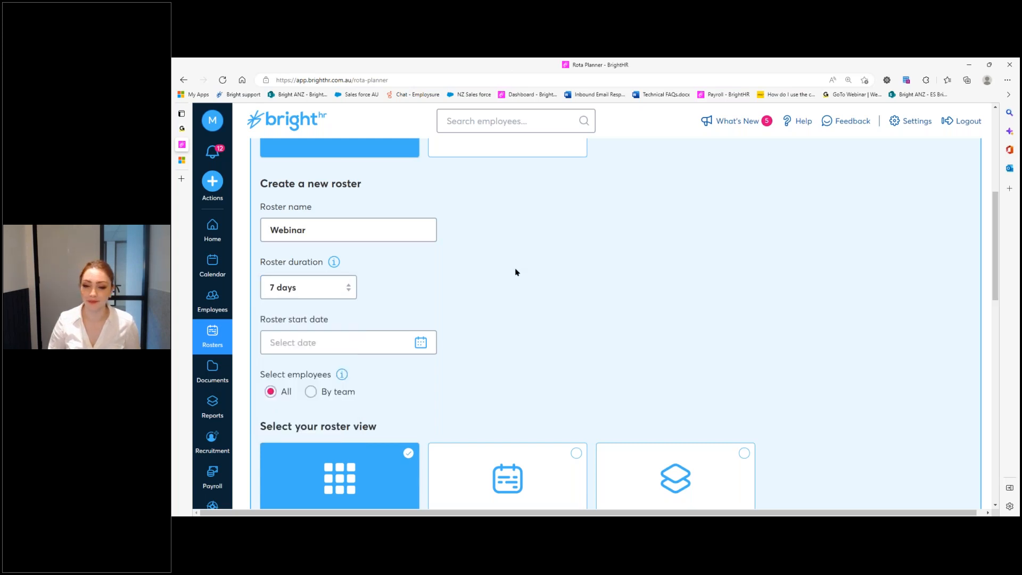
left_click(420, 342)
scroll(410, 362, "down", 2)
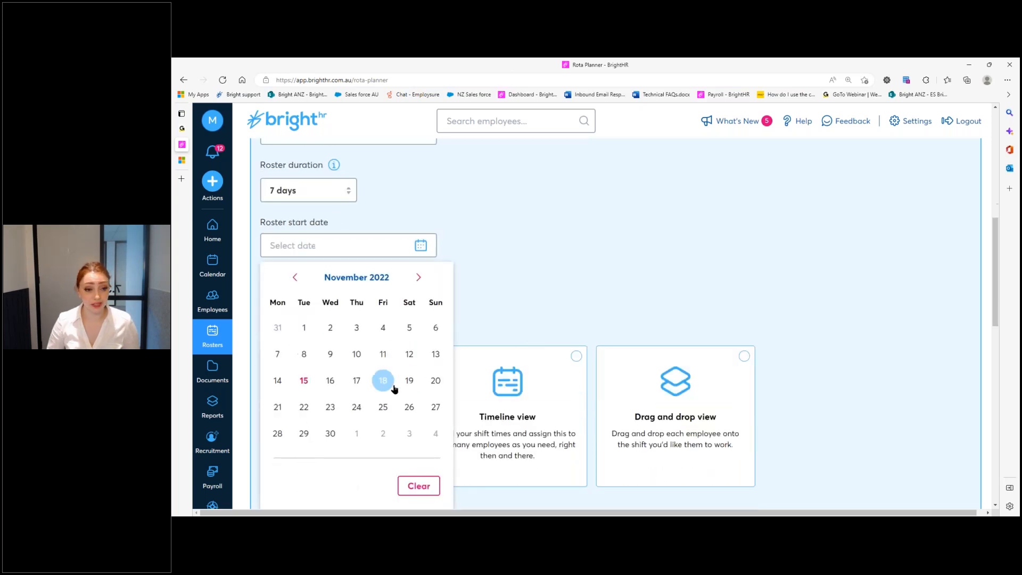
left_click(277, 435)
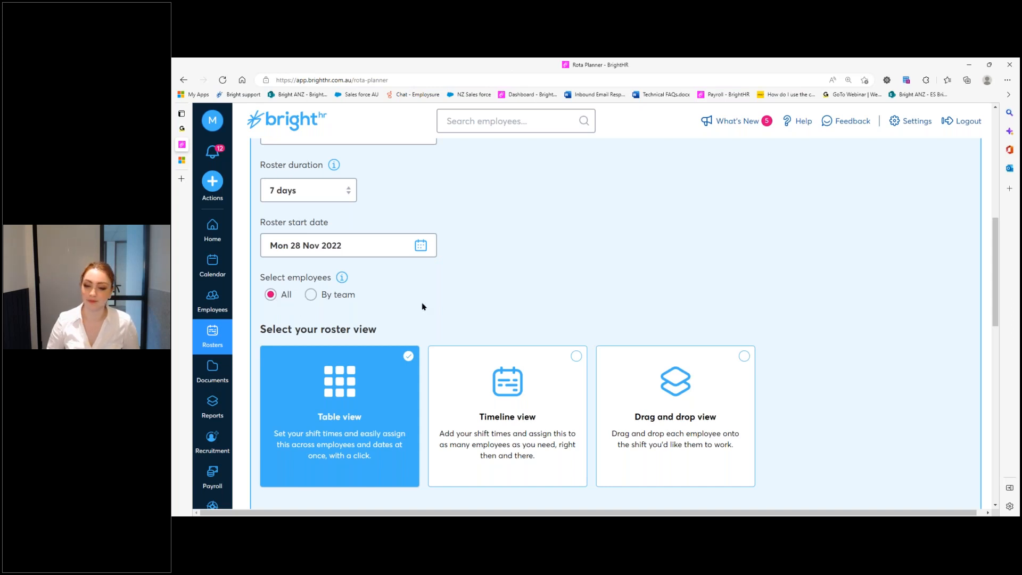
Create the roster with all employees selected and the Table view as its layout.
scroll(424, 305, "down", 1)
scroll(425, 306, "down", 1)
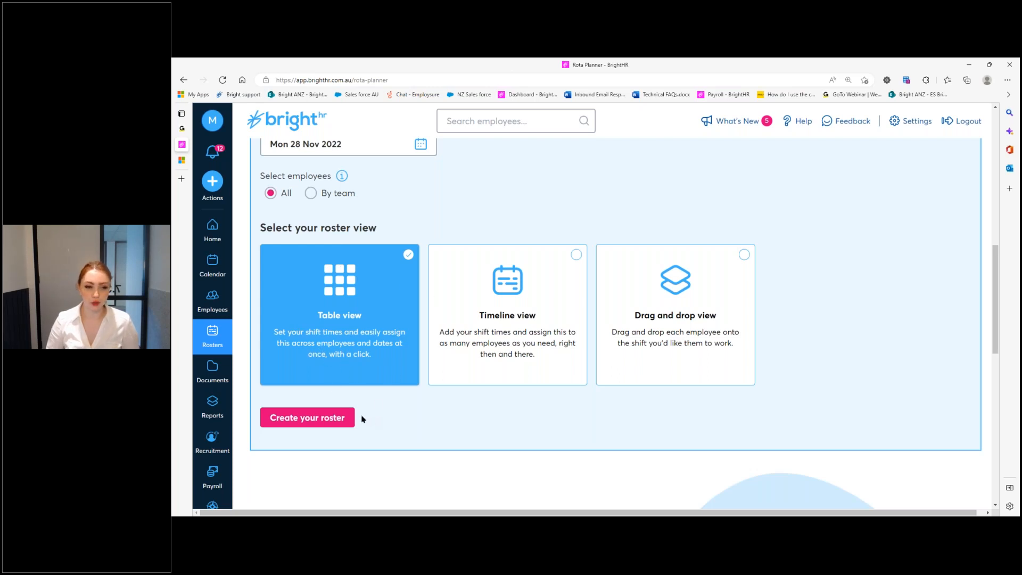
left_click(321, 421)
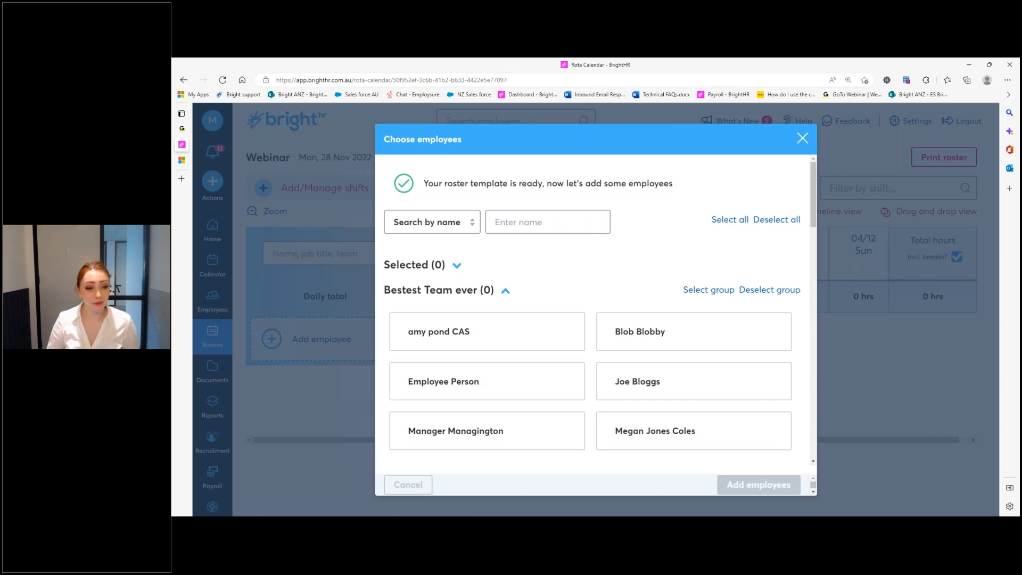
Add every listed member of the Bestest Team ever group except the second one in the first row to the roster.
left_click(642, 431)
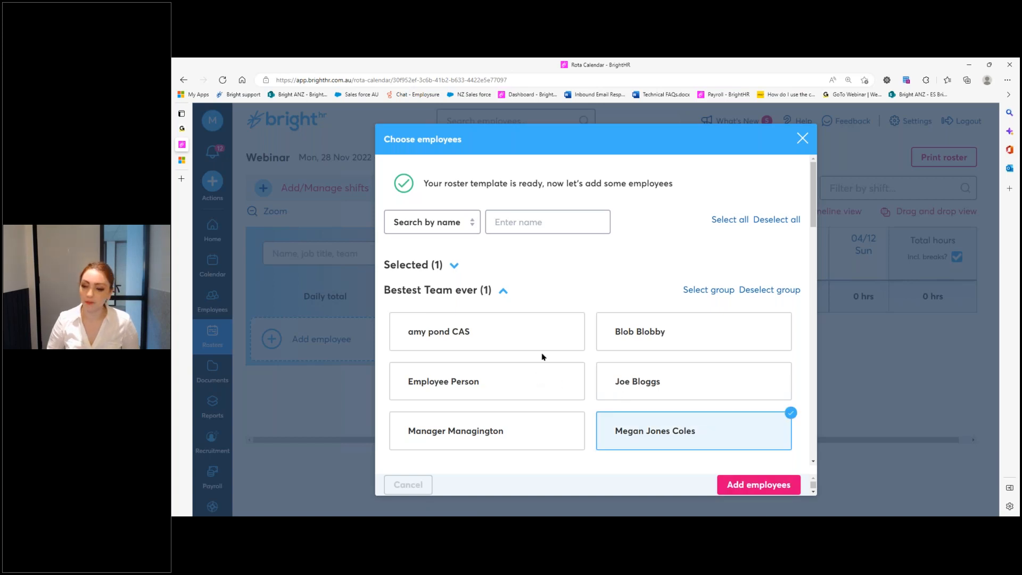
left_click(645, 373)
left_click(478, 385)
left_click(554, 428)
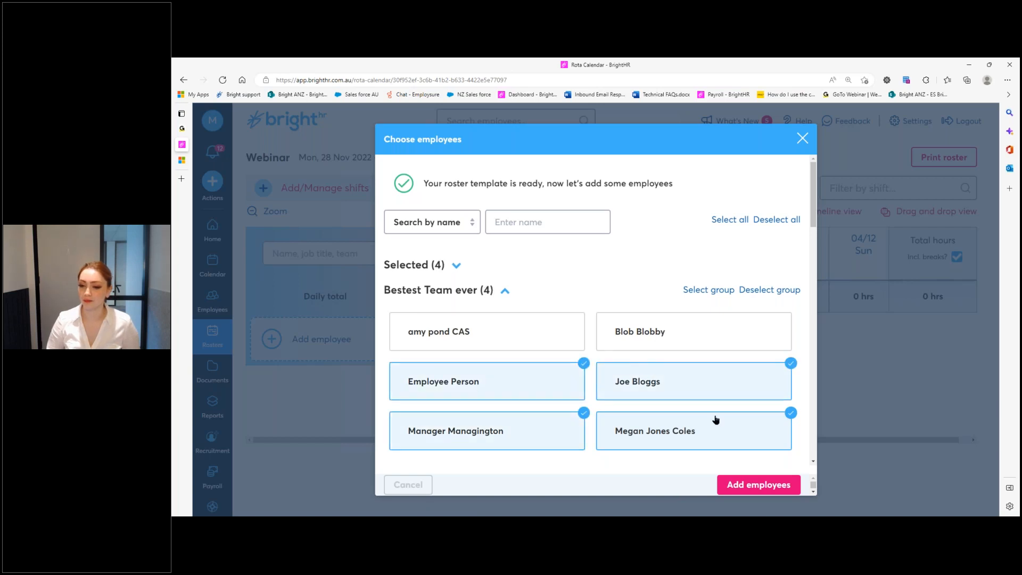
left_click(455, 335)
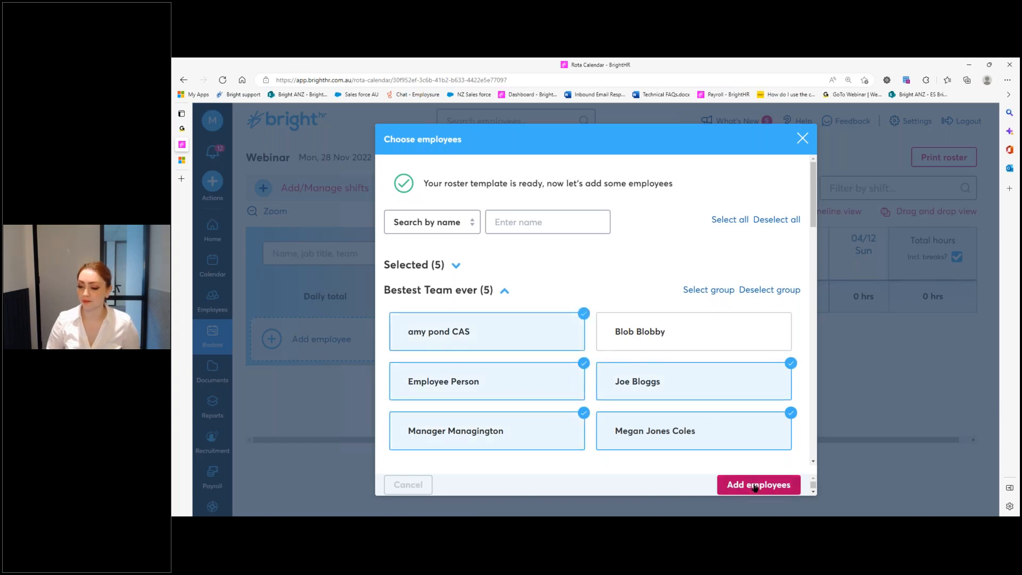
left_click(755, 485)
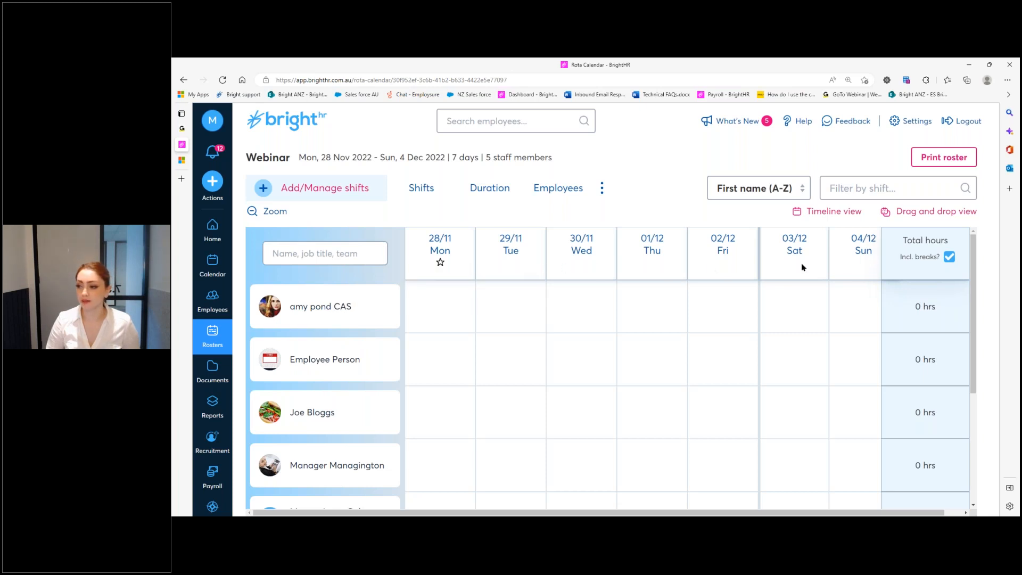
View the public holiday details for Monday 28 Nov 2022 and close them.
mouse_move(440, 266)
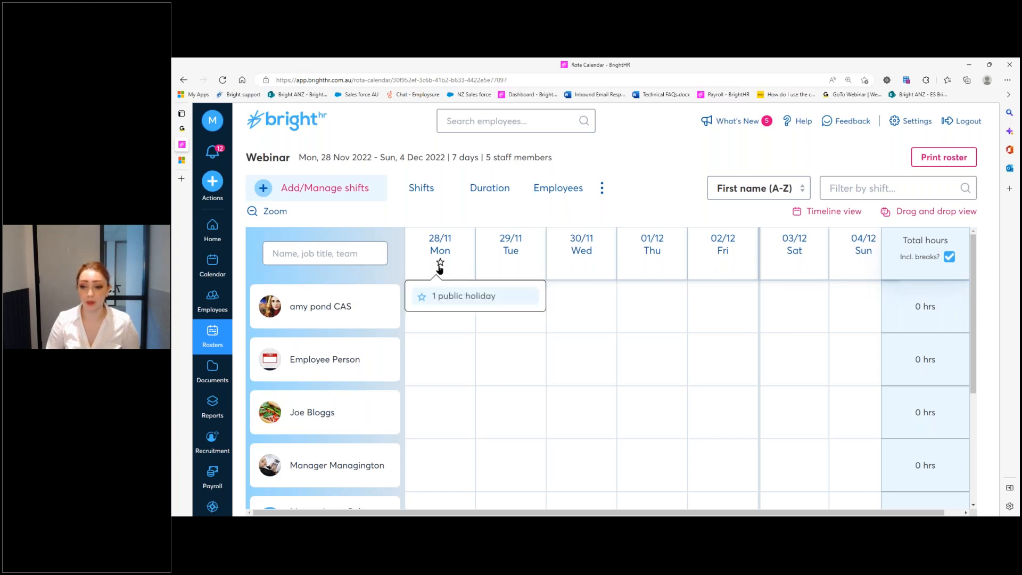
left_click(440, 264)
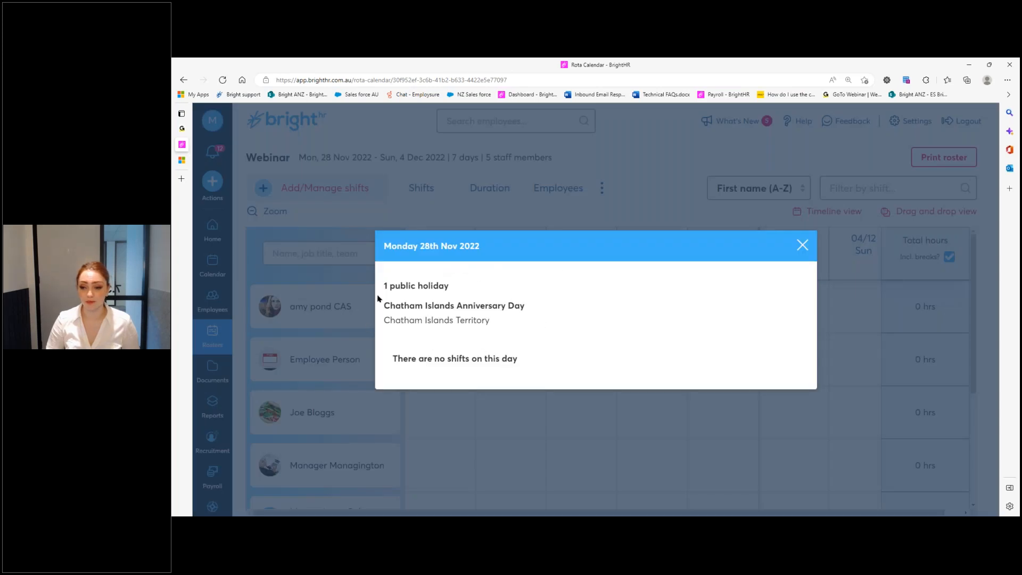
left_click(803, 246)
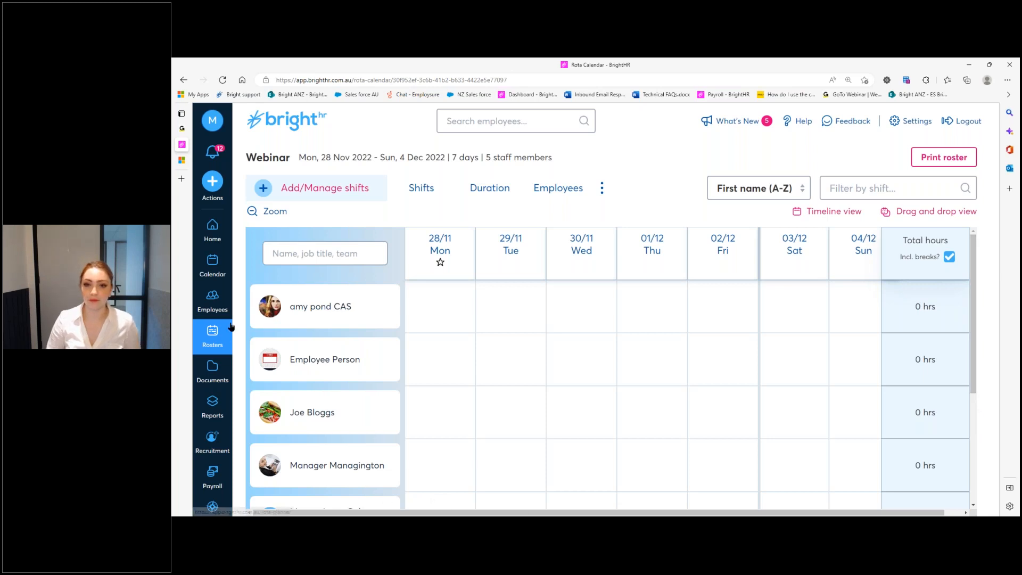
Look over the shift form for the first employee's Monday 28/11 cell and close it without adding a shift.
scroll(215, 503, "down", 2)
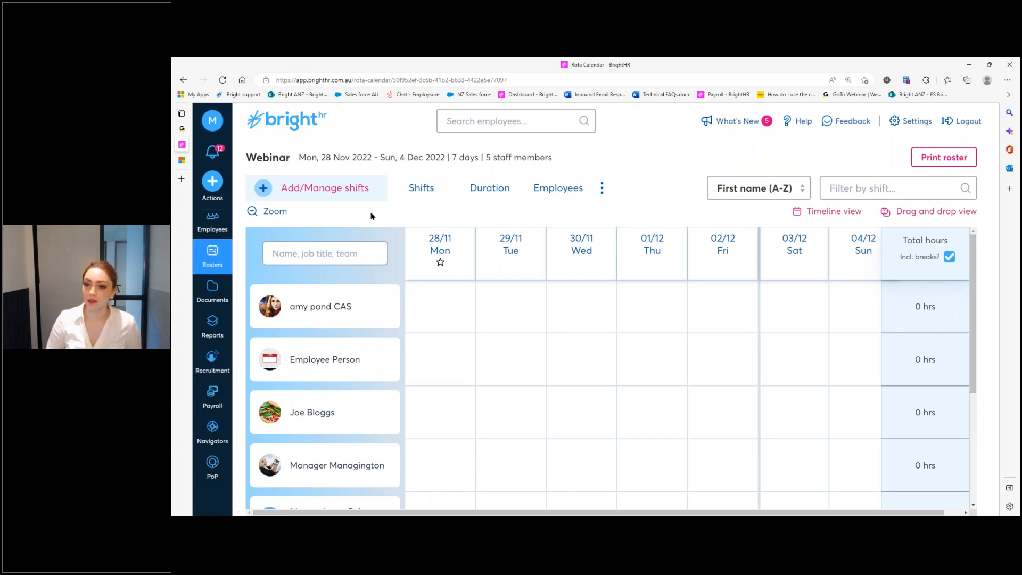
left_click(443, 311)
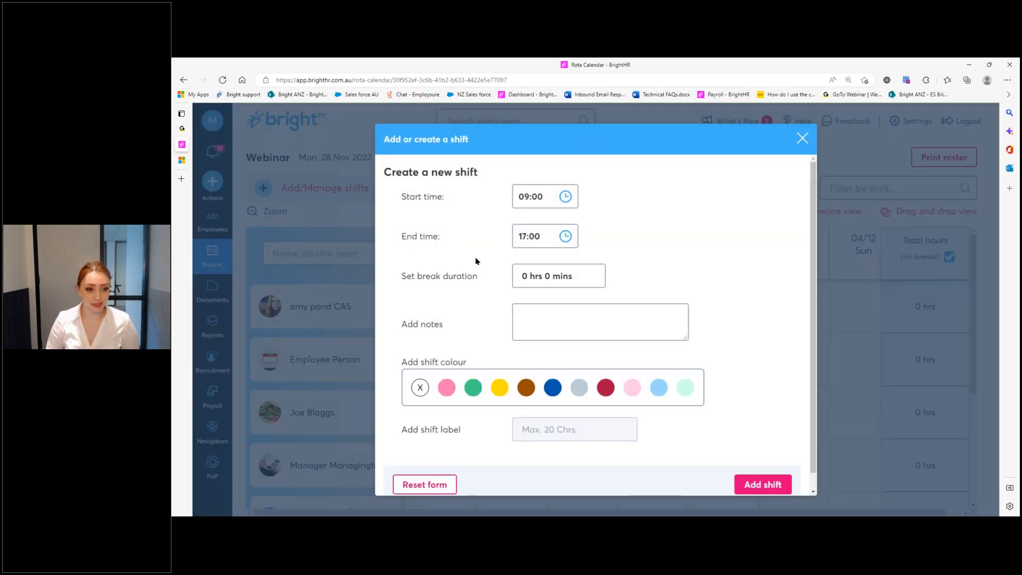
left_click(803, 140)
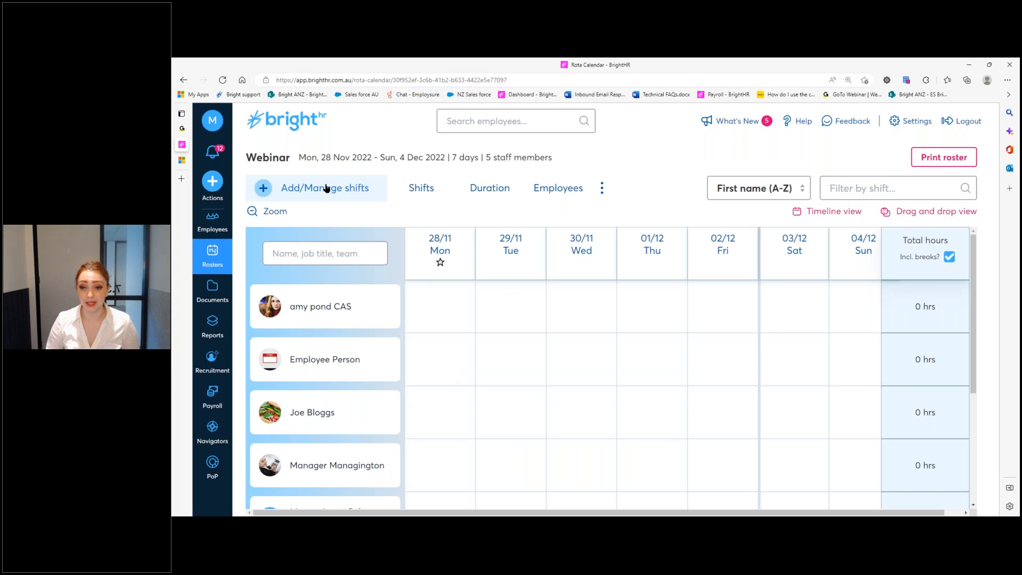
Start a new shift pattern for the roster running from 08:00 to 16:00.
left_click(327, 188)
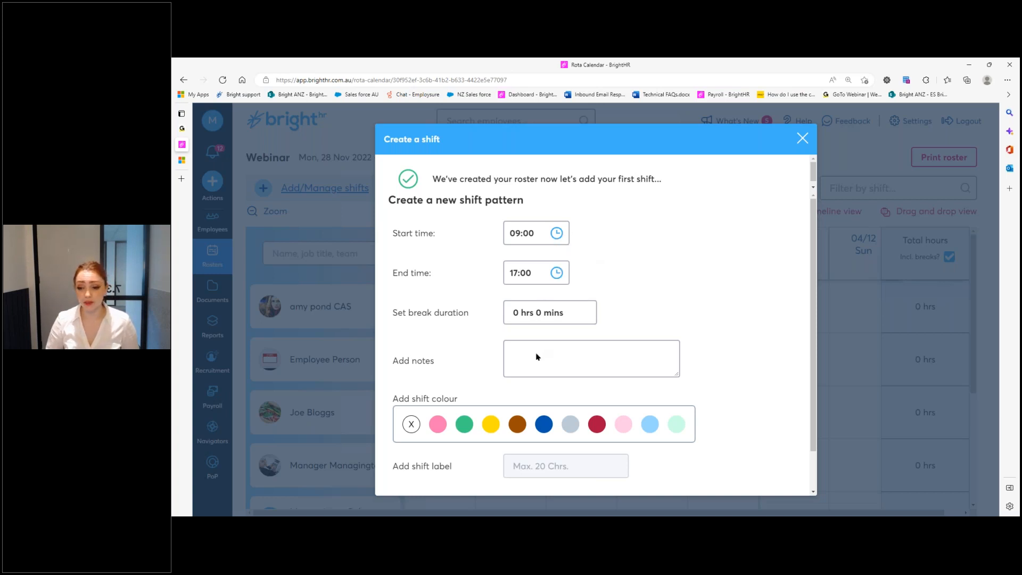
scroll(537, 356, "down", 1)
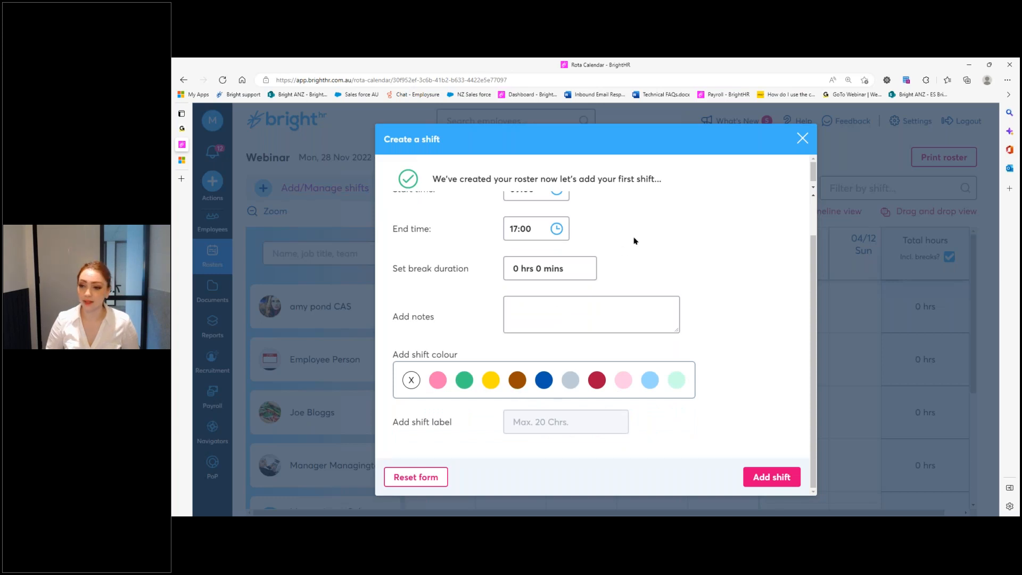
scroll(634, 238, "up", 1)
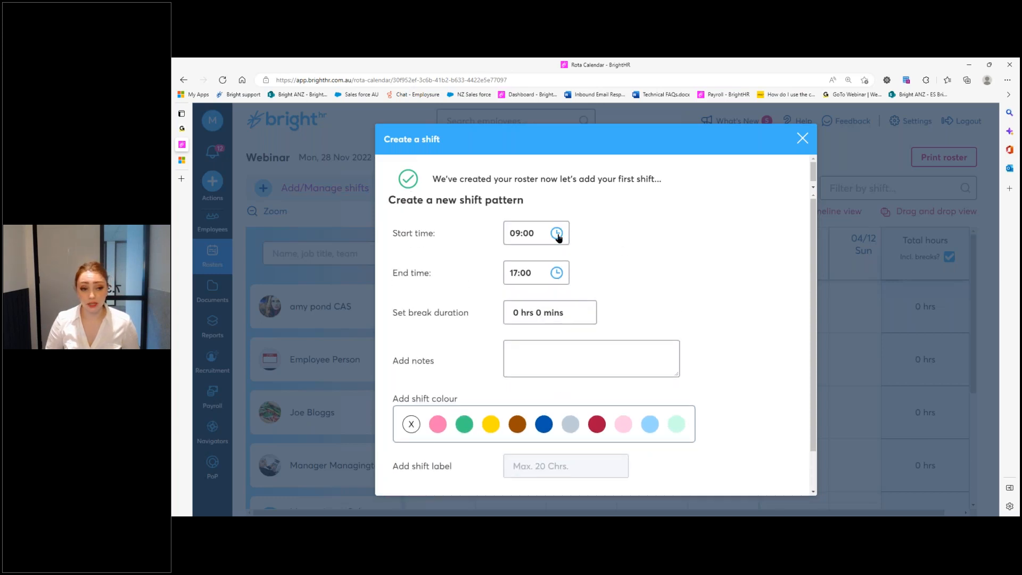
left_click(520, 234)
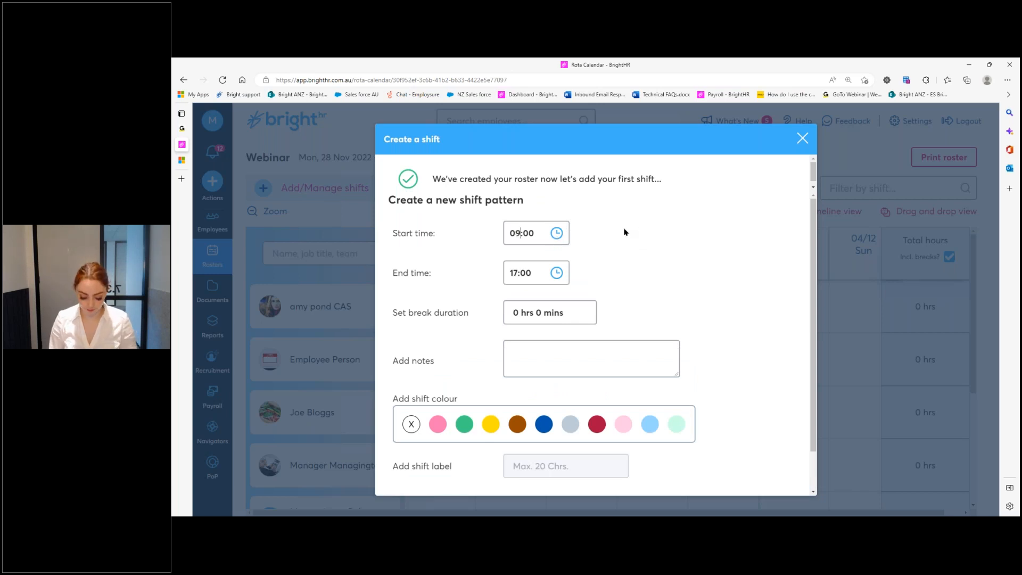
key("BackSpace")
type("8")
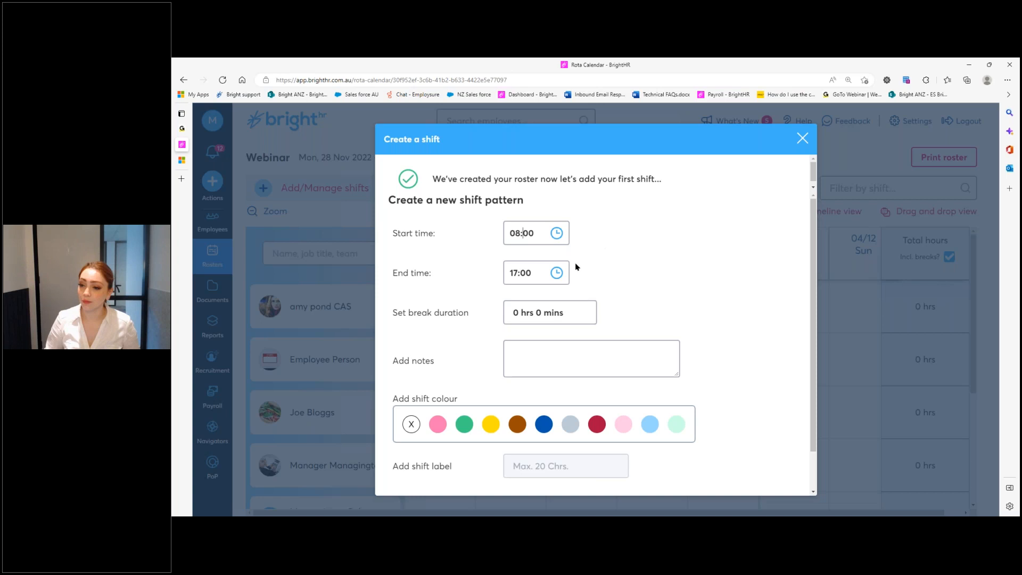
left_click(557, 274)
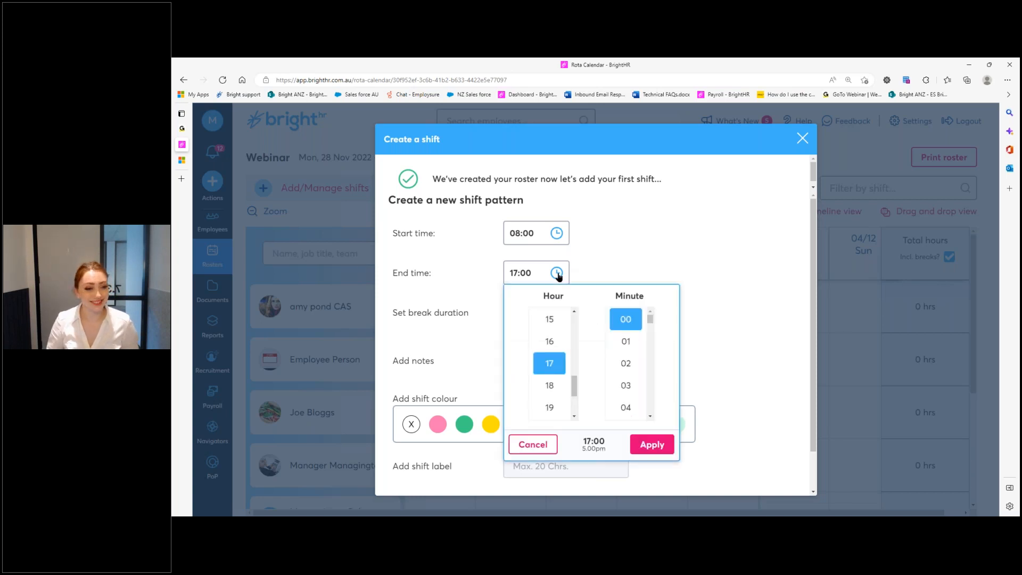
left_click(554, 344)
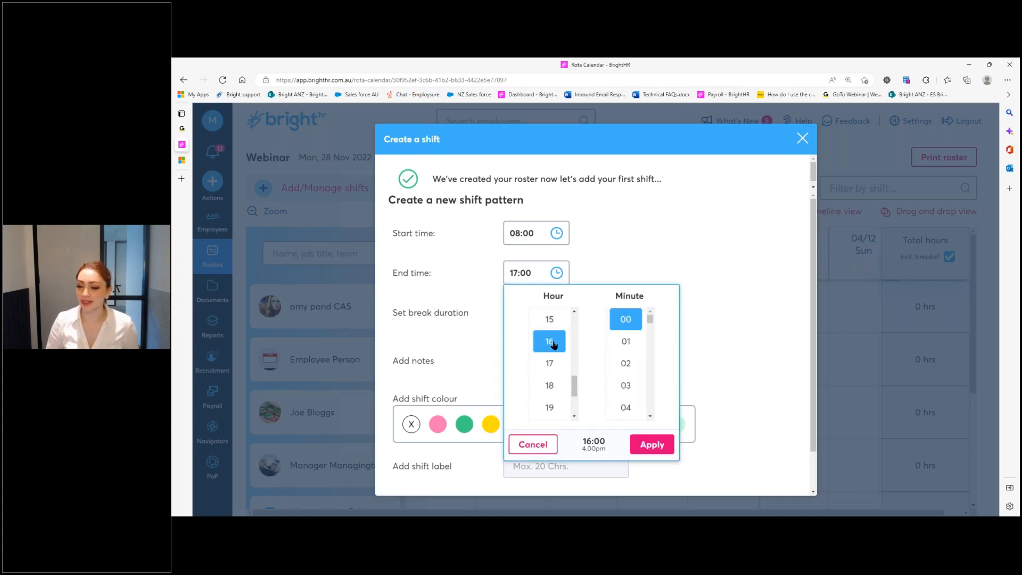
left_click(653, 446)
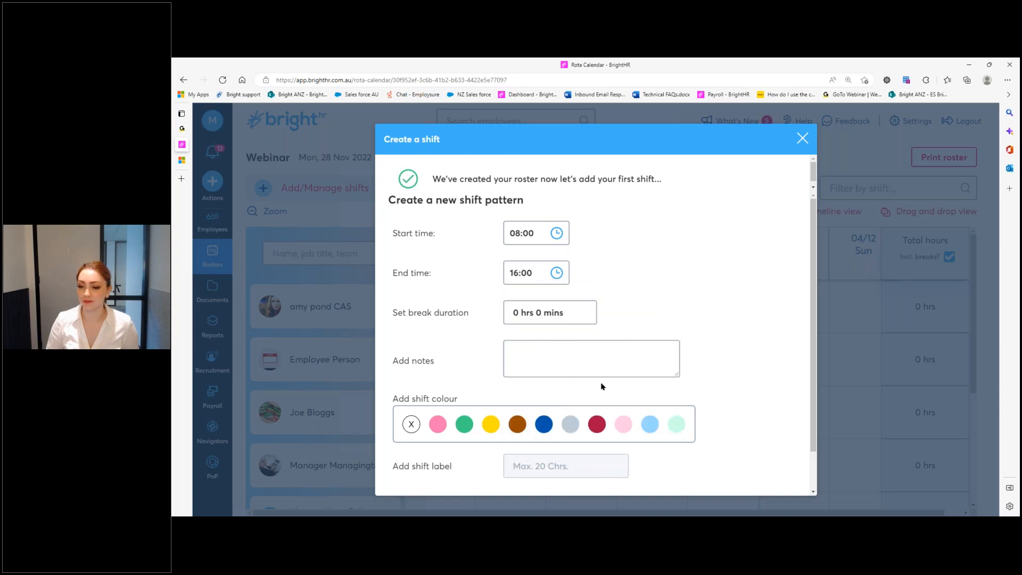
Set the shift's break duration to 0 hrs 30 mins.
left_click(545, 309)
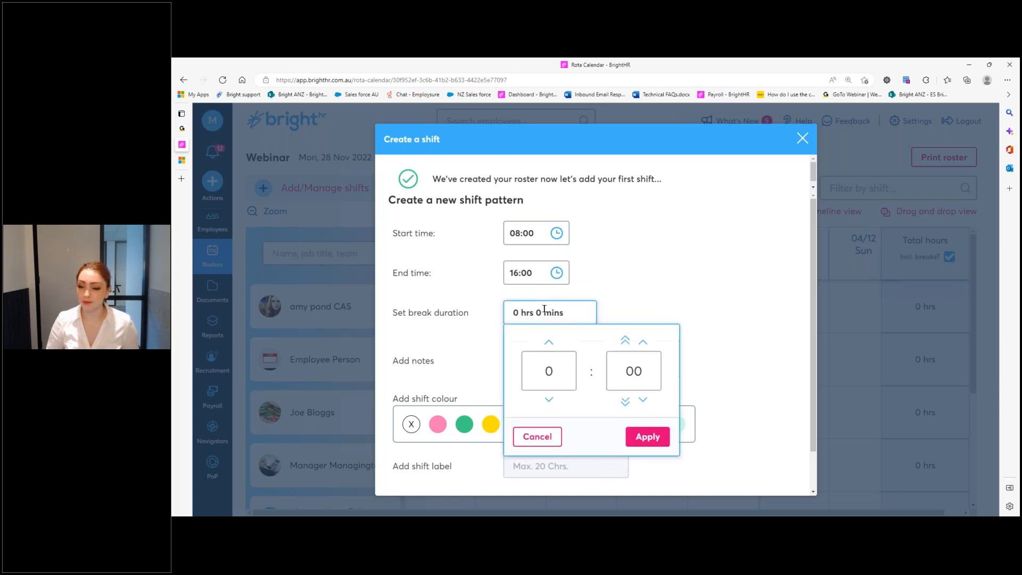
left_click(549, 342)
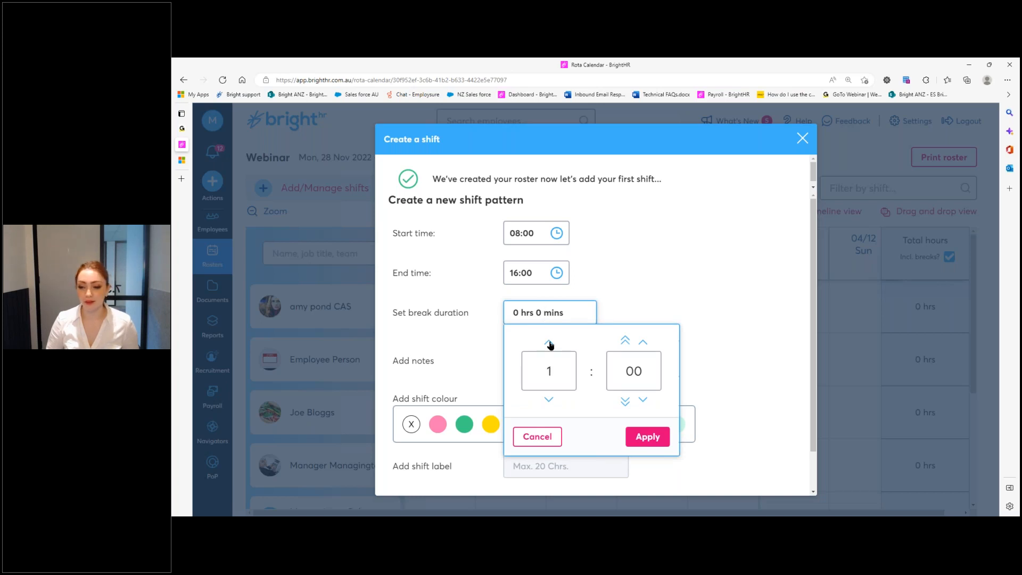
left_click(549, 401)
left_click(626, 343)
left_click(625, 343)
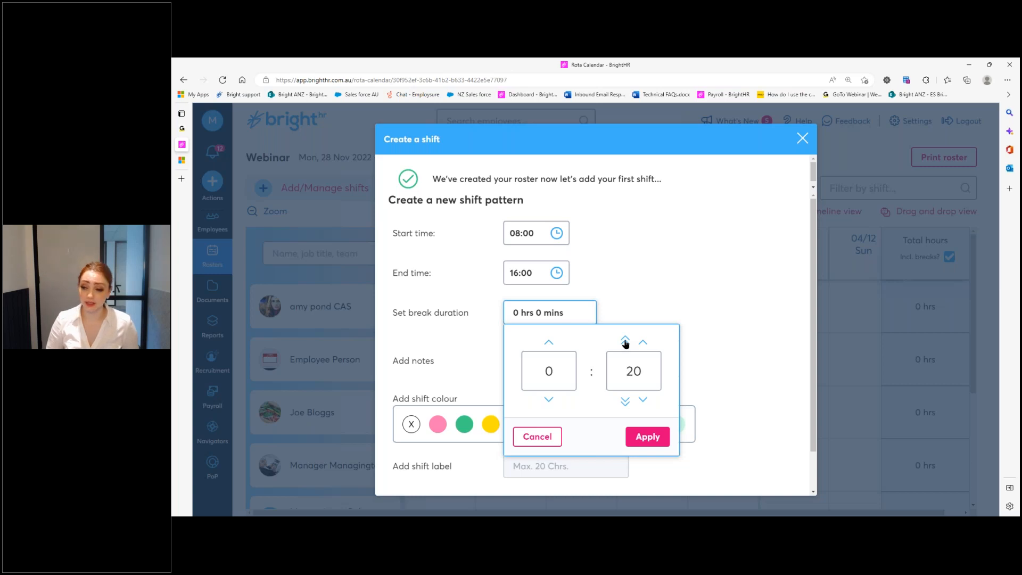
left_click(626, 344)
left_click(644, 344)
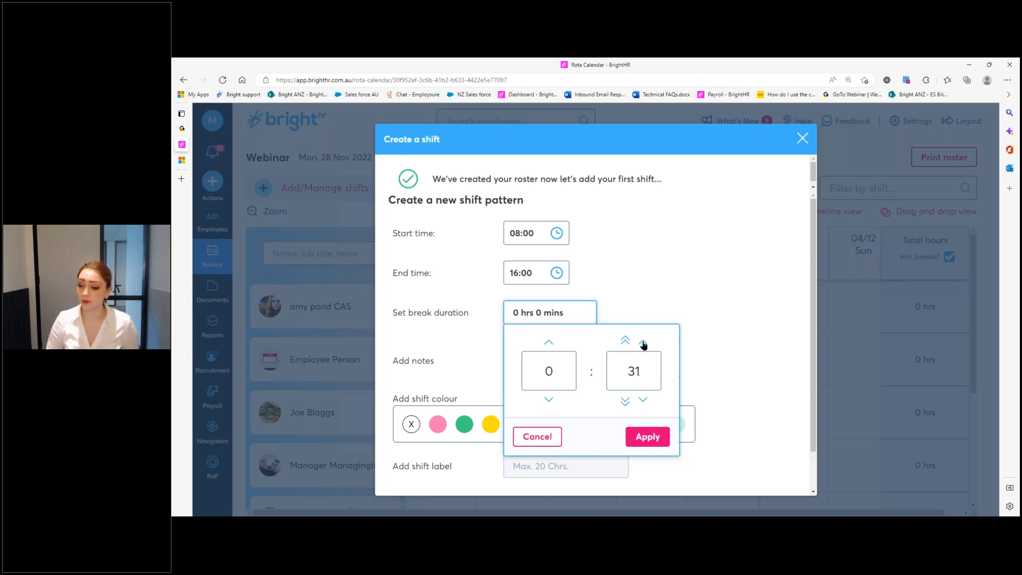
left_click(644, 344)
left_click(643, 400)
left_click(643, 400)
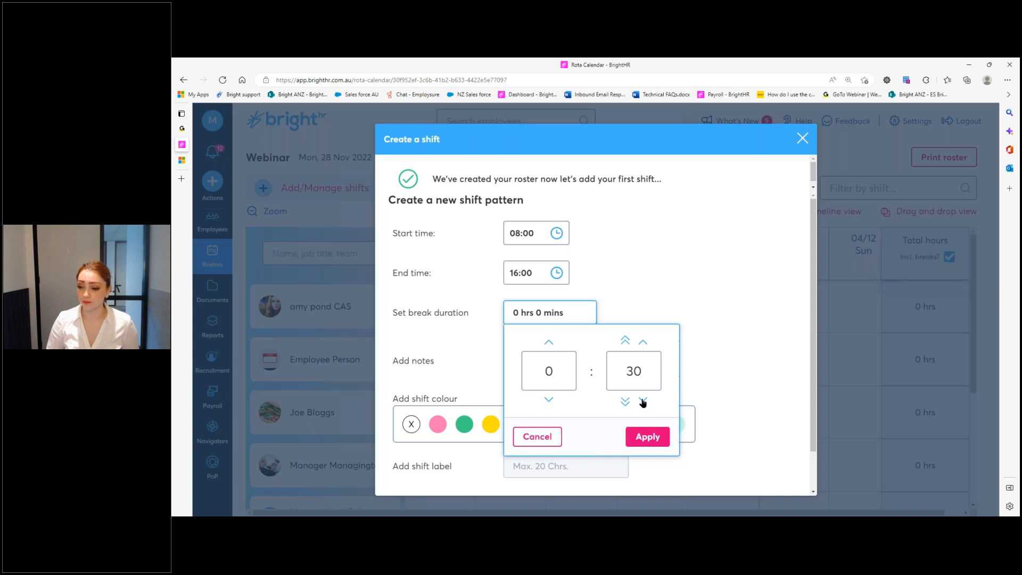
left_click(647, 434)
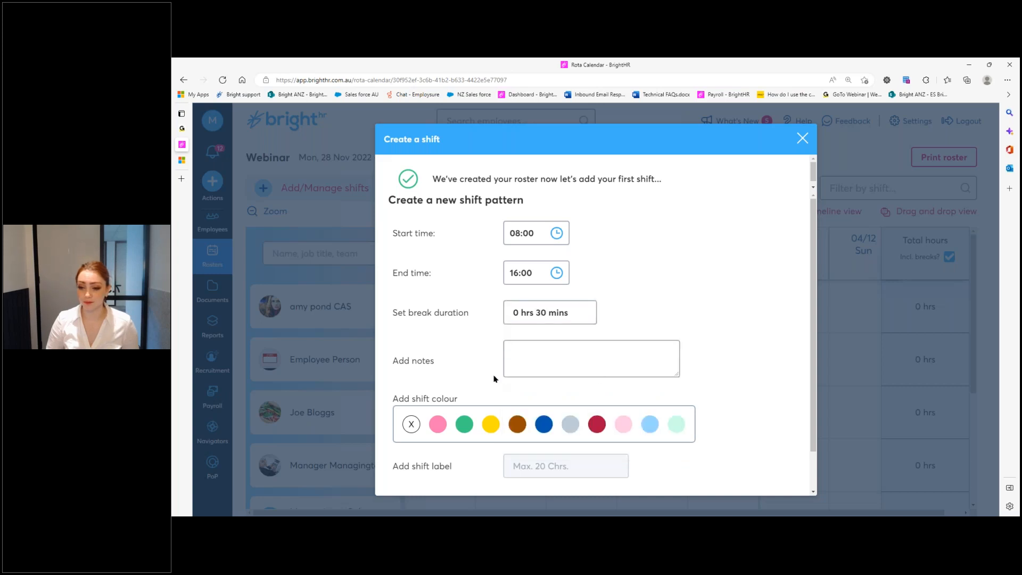
Add the note "shift details and information" to the shift.
left_click(552, 365)
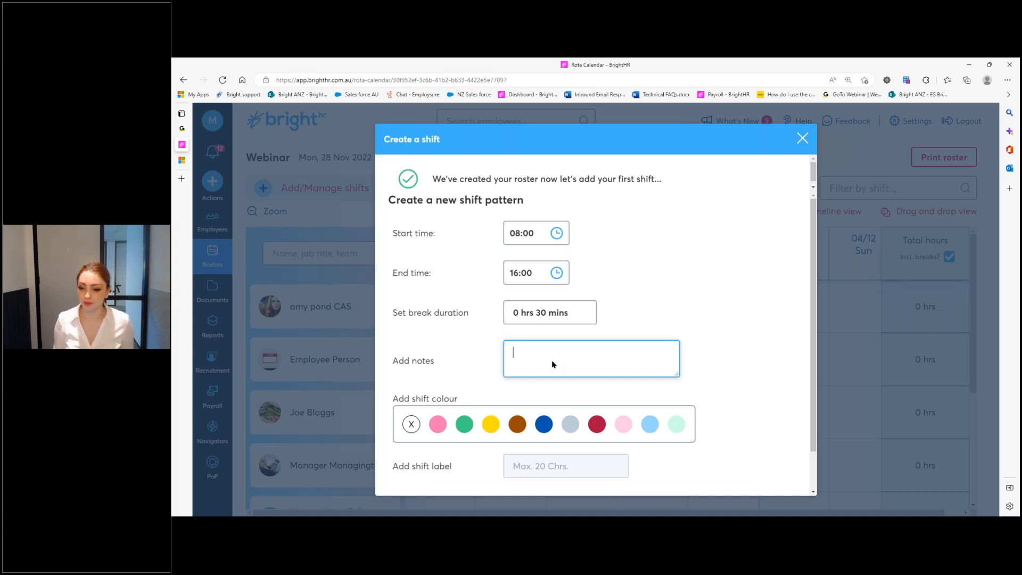
type("shi")
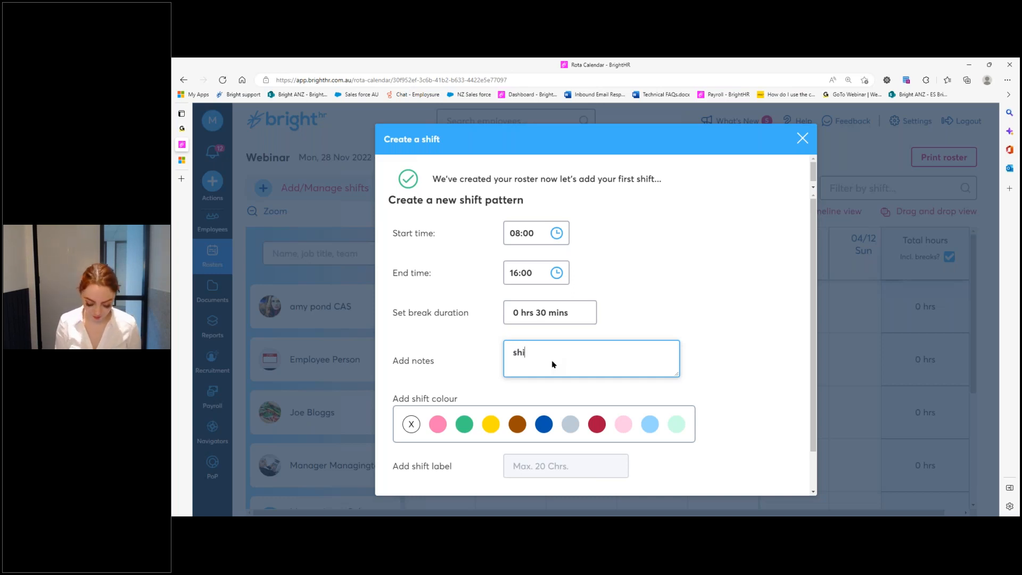
type("ft details and")
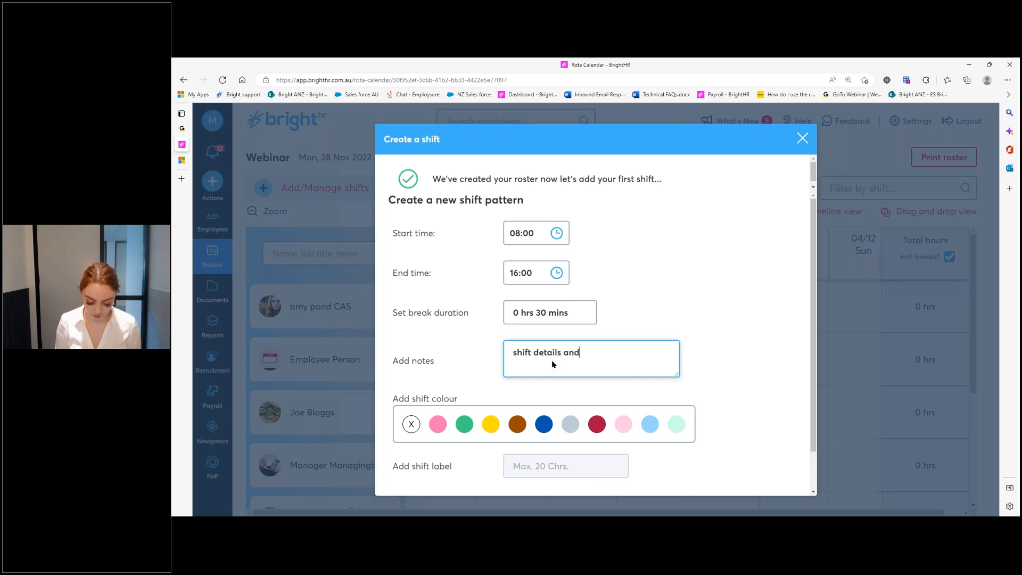
type(" information")
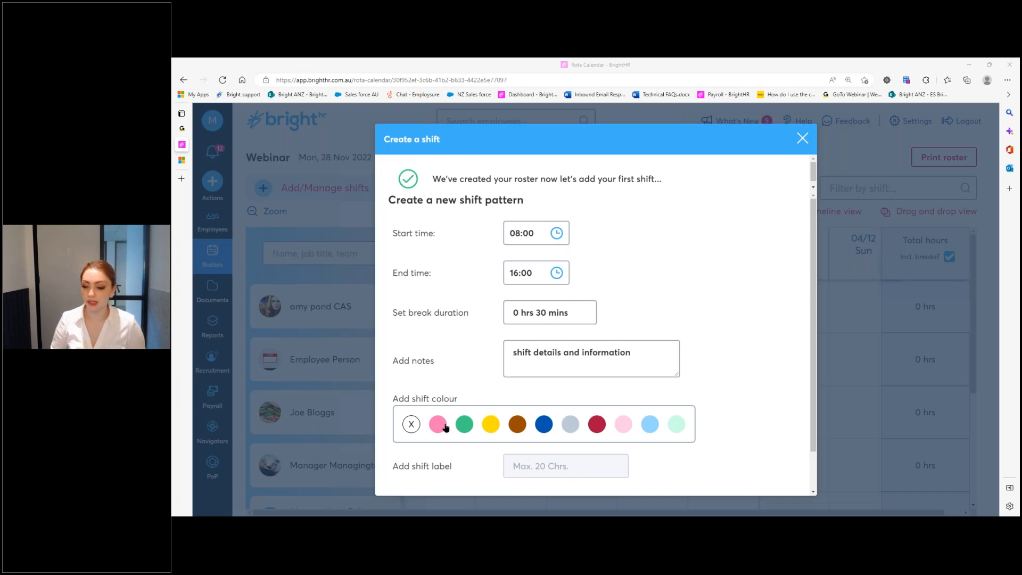
Colour the shift green, label it "shift type" and add it to the roster.
left_click(465, 424)
left_click(541, 467)
type("shift type")
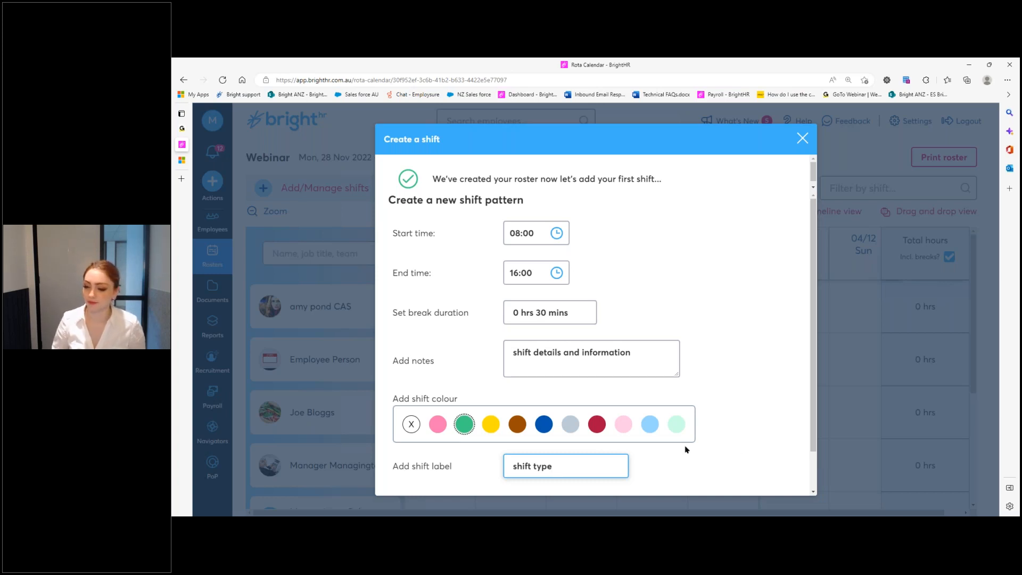
scroll(693, 442, "down", 1)
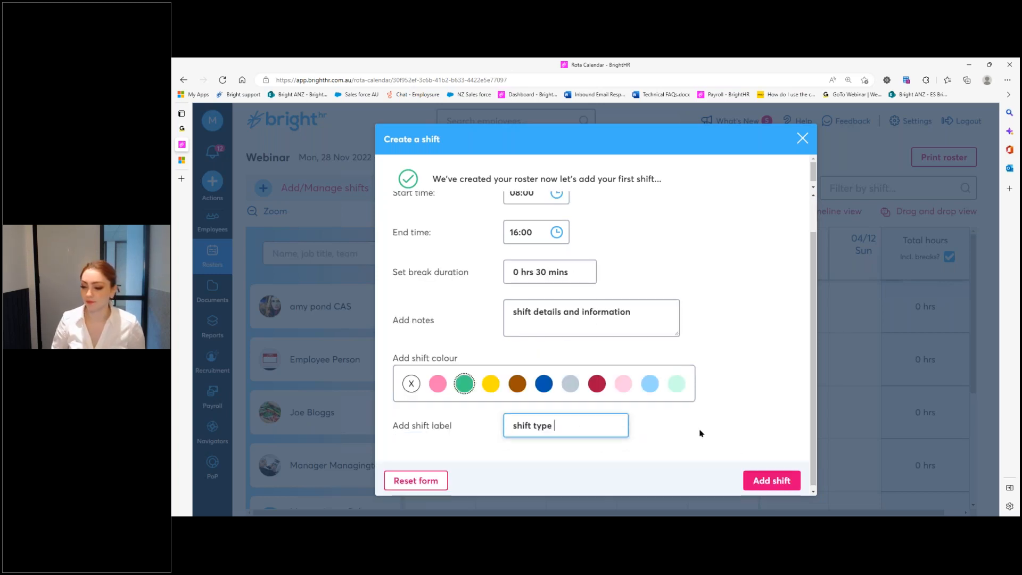
left_click(766, 477)
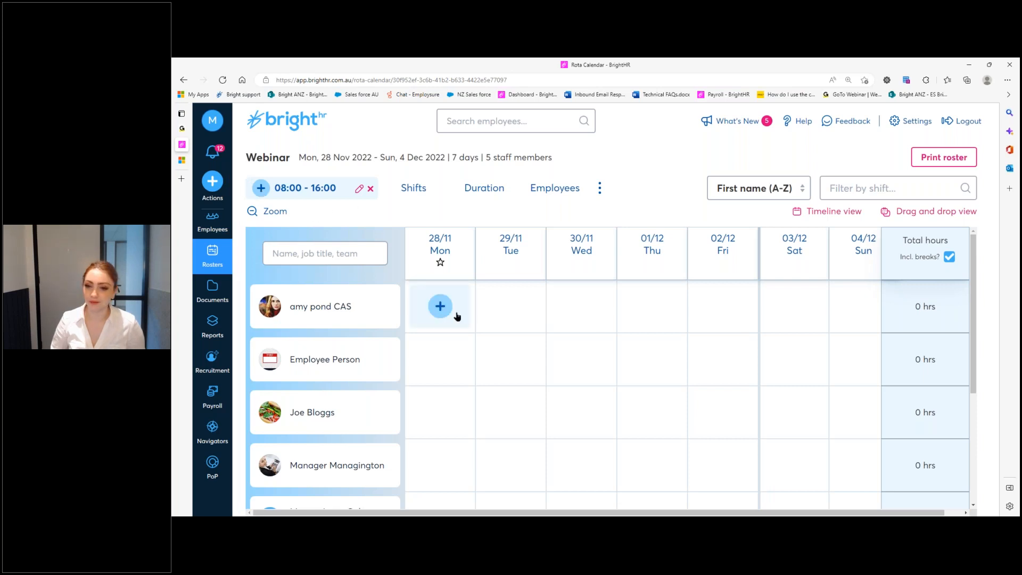
Assign the 08:00 - 16:00 shift to the first employee on Tuesday 29/11.
mouse_move(504, 321)
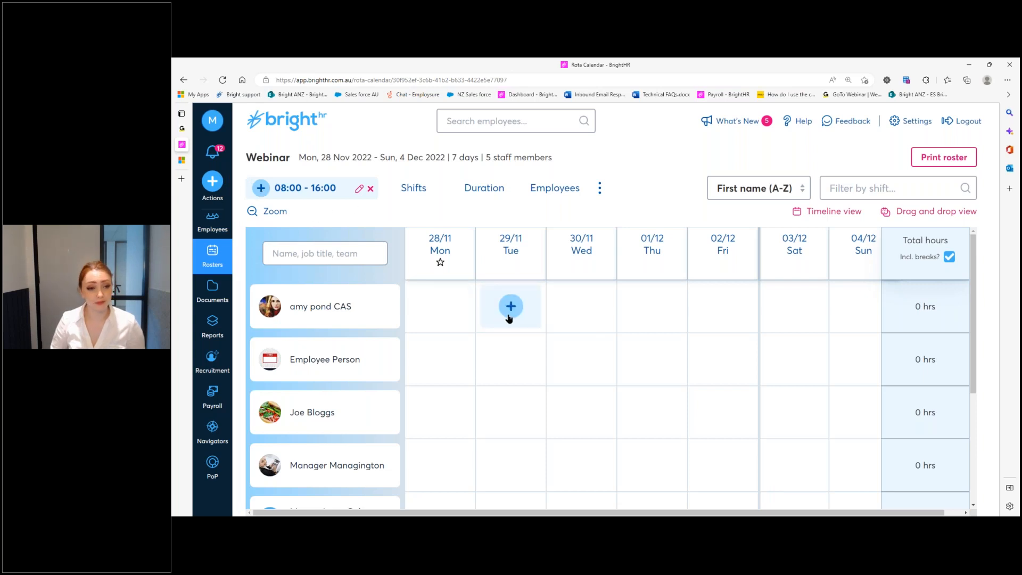
left_click(509, 318)
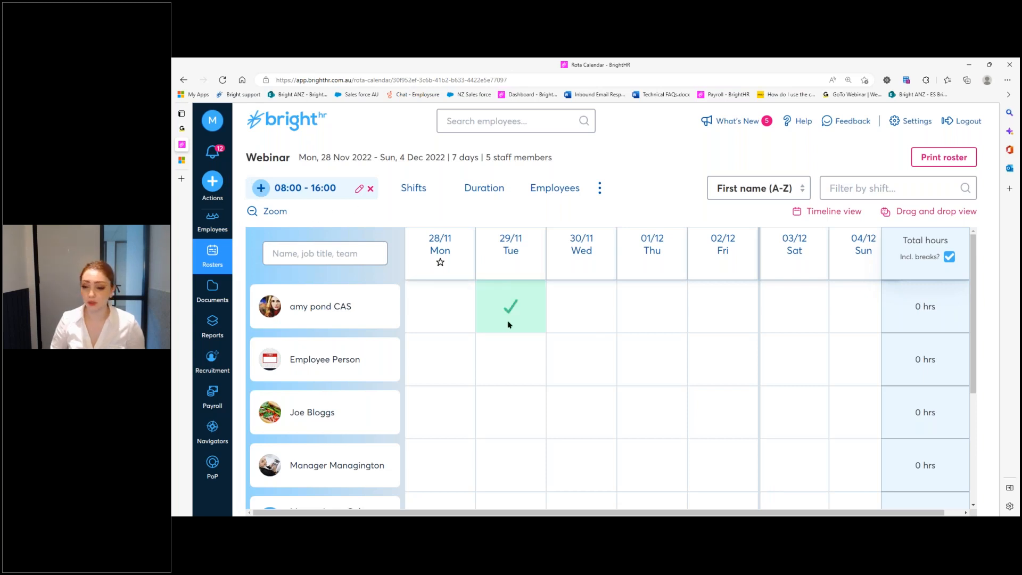
Assign the 08:00 - 16:00 shift to the second employee on Wed 30/11, the third on Thu 01/12 and the fourth on Fri 02/12.
left_click(577, 373)
left_click(631, 413)
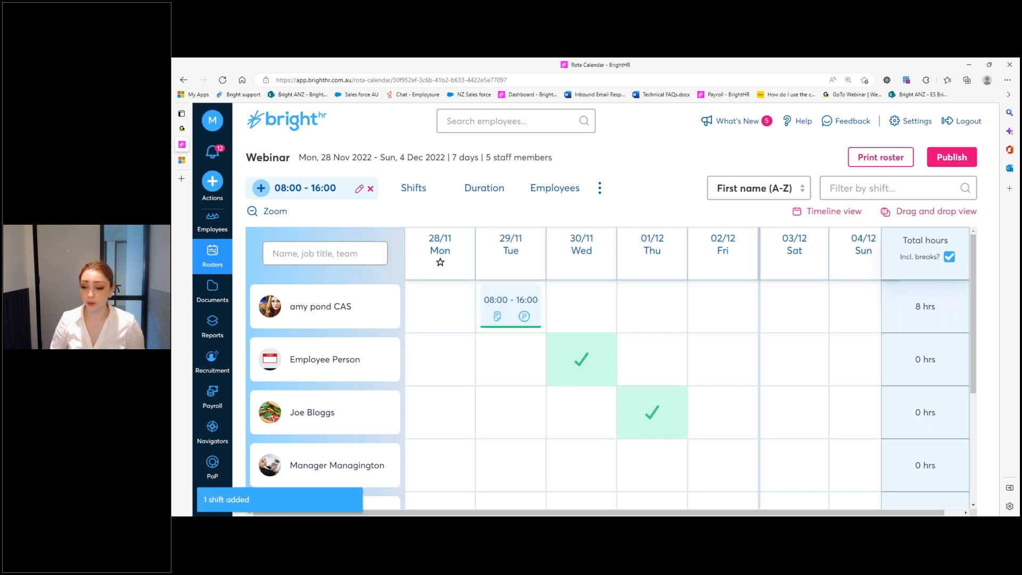
mouse_move(724, 464)
scroll(732, 468, "down", 2)
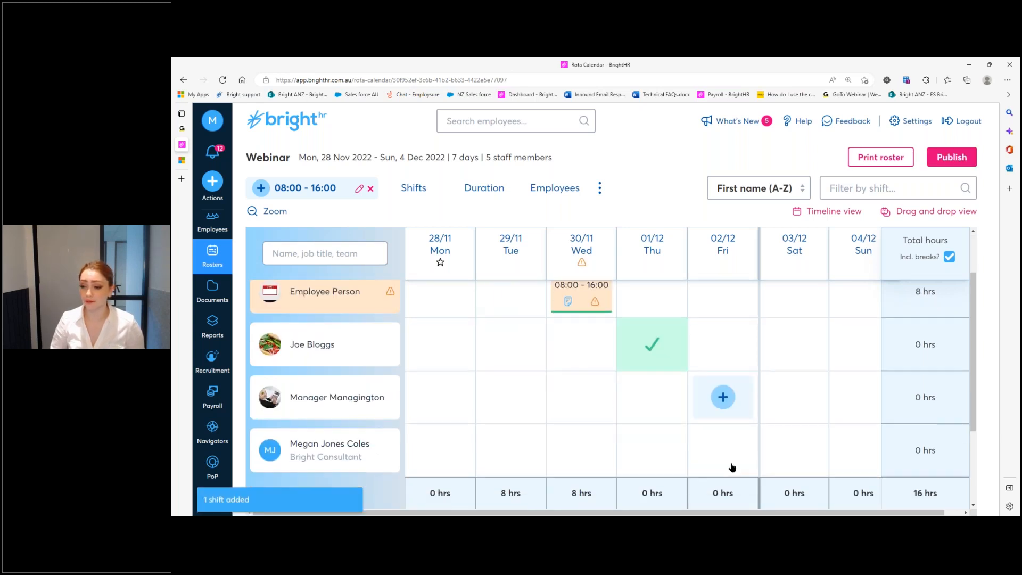
left_click(723, 396)
mouse_move(524, 409)
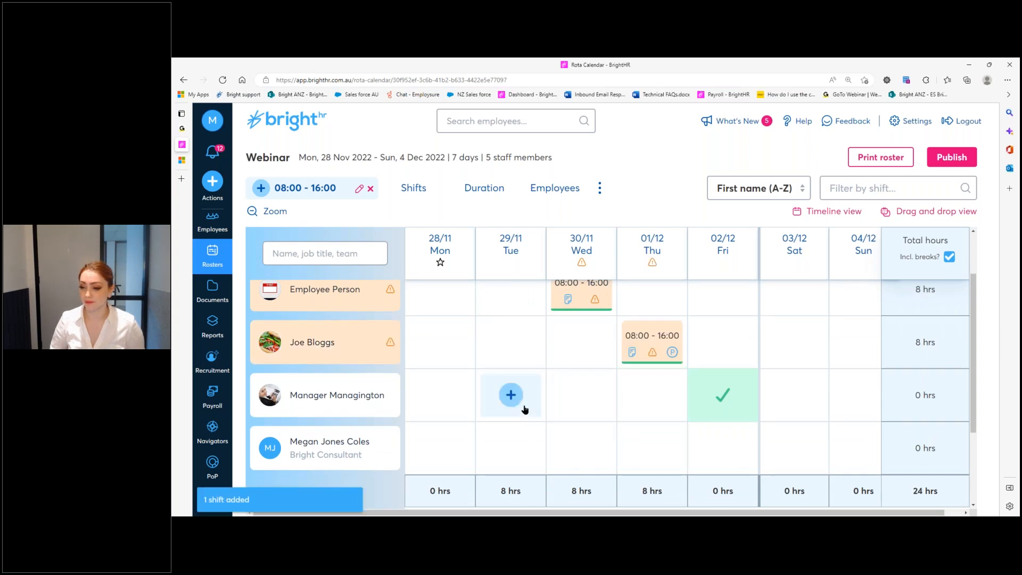
scroll(524, 409, "up", 2)
Check the roster's shift conflicts and open the details of the second employee's Wed 30/11 shift.
mouse_move(640, 268)
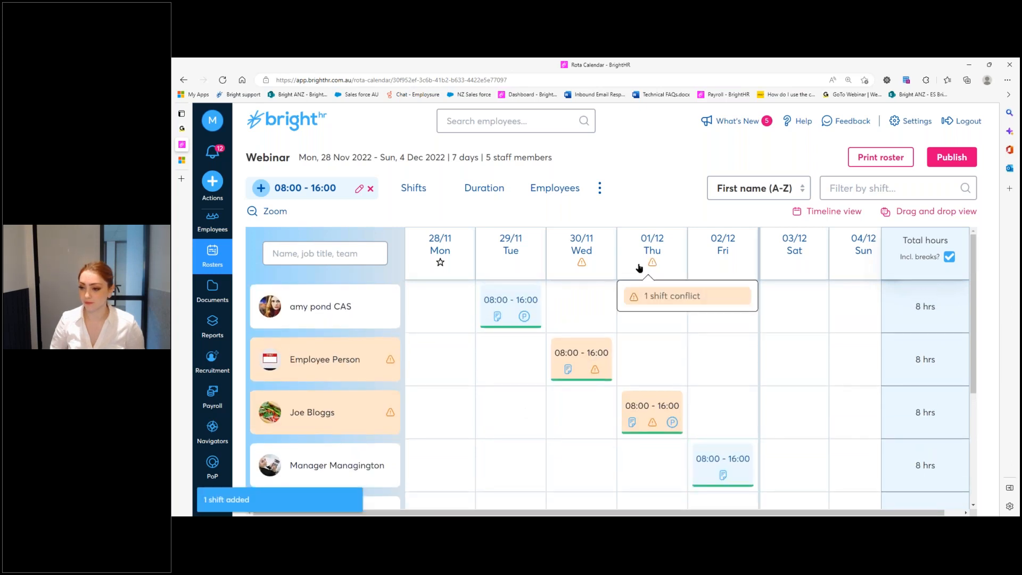
mouse_move(550, 374)
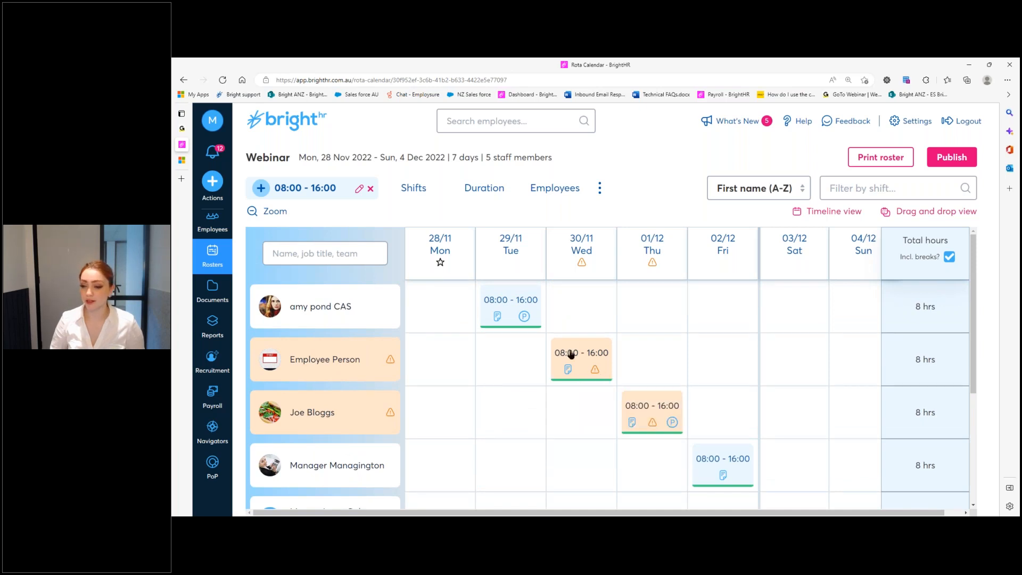
mouse_move(580, 369)
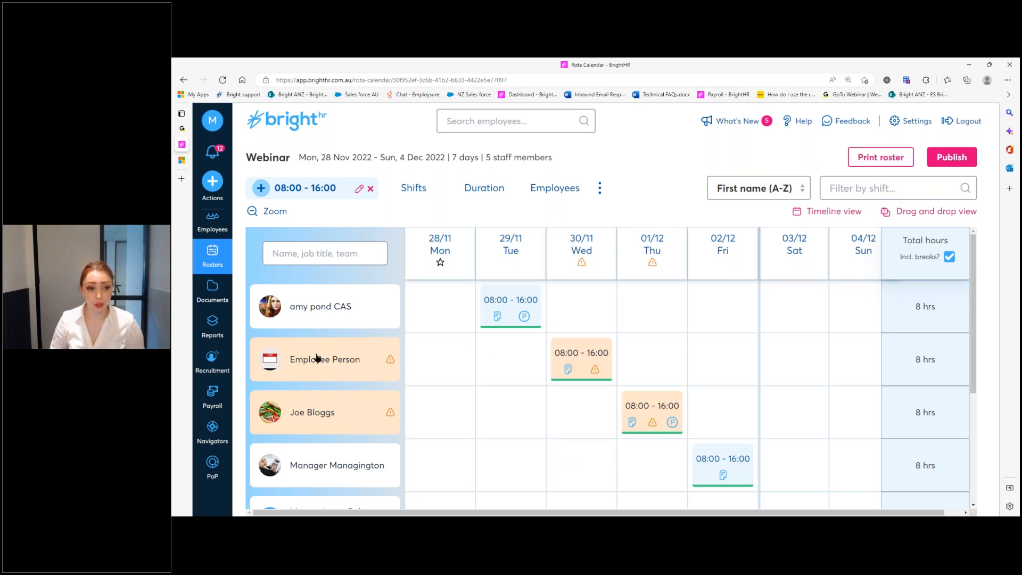
left_click(593, 371)
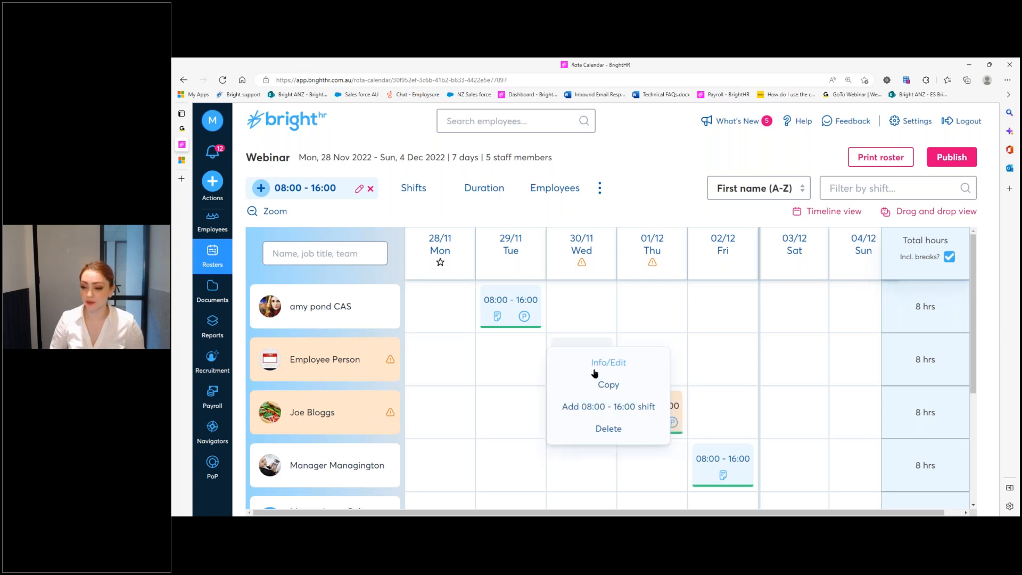
left_click(352, 362)
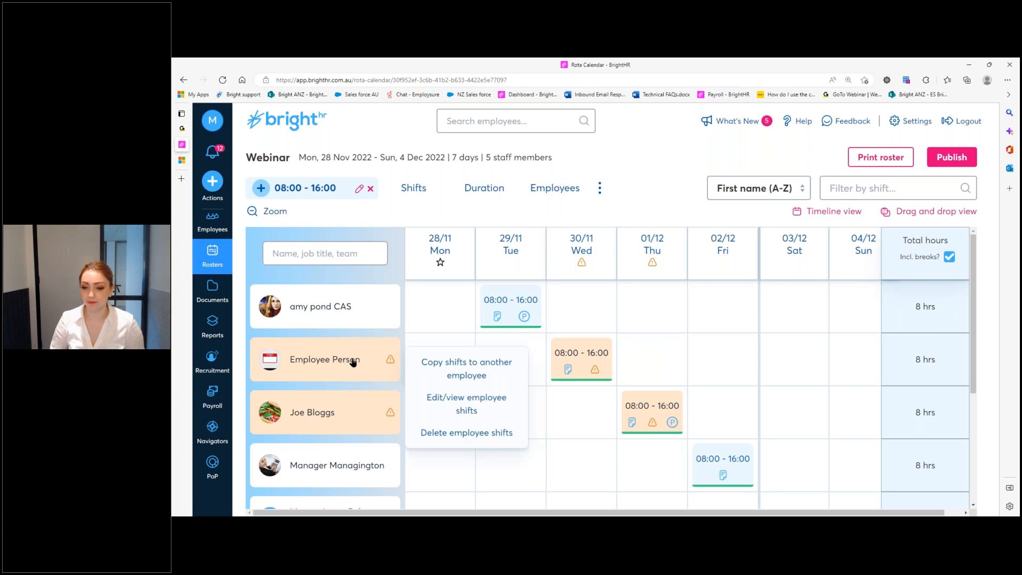
left_click(580, 361)
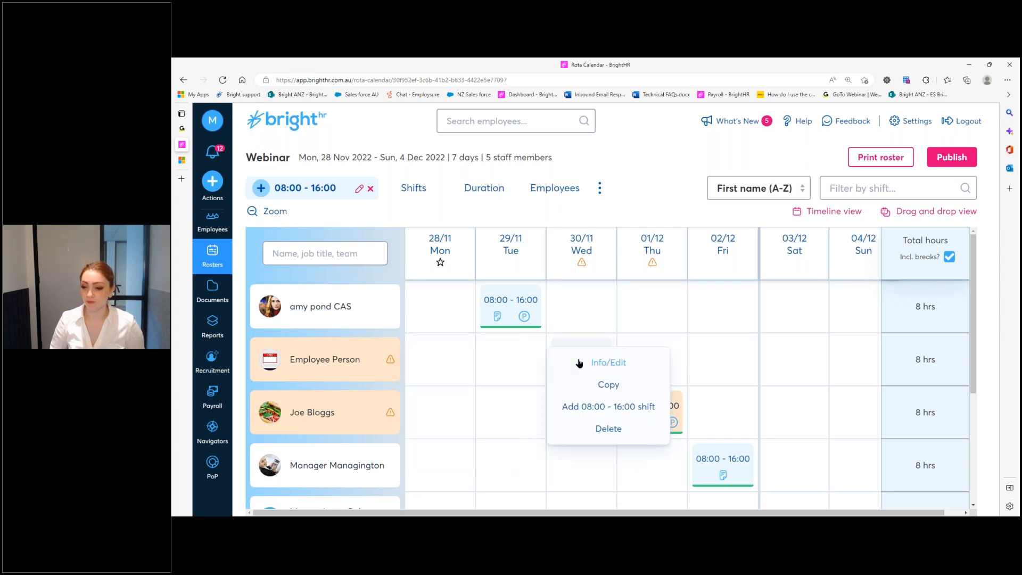
left_click(606, 364)
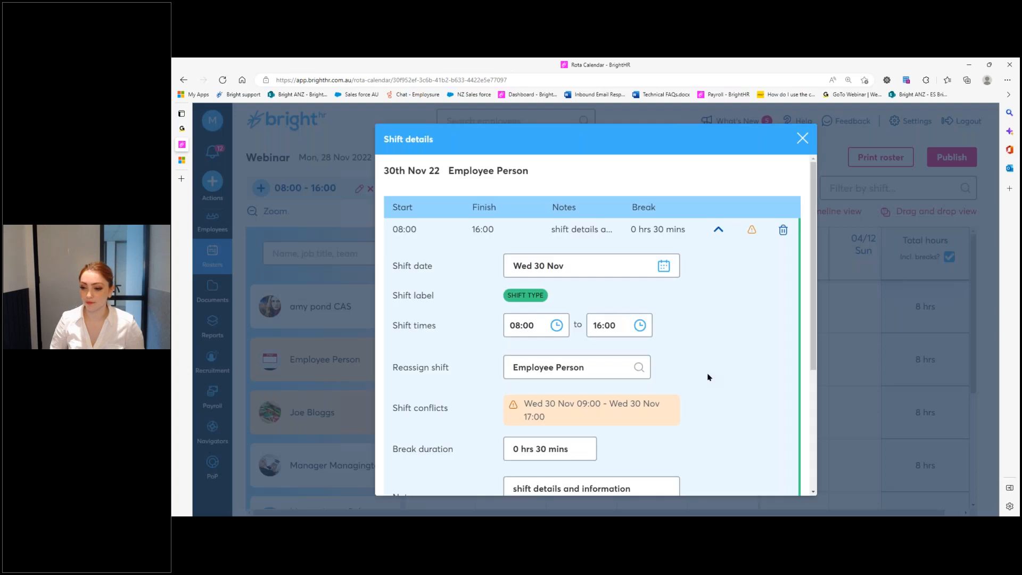
Review the conflicting hours and other details of the Wed 30 Nov shift, leaving them without saving changes.
scroll(550, 337, "down", 2)
left_click_drag(550, 337, 523, 315)
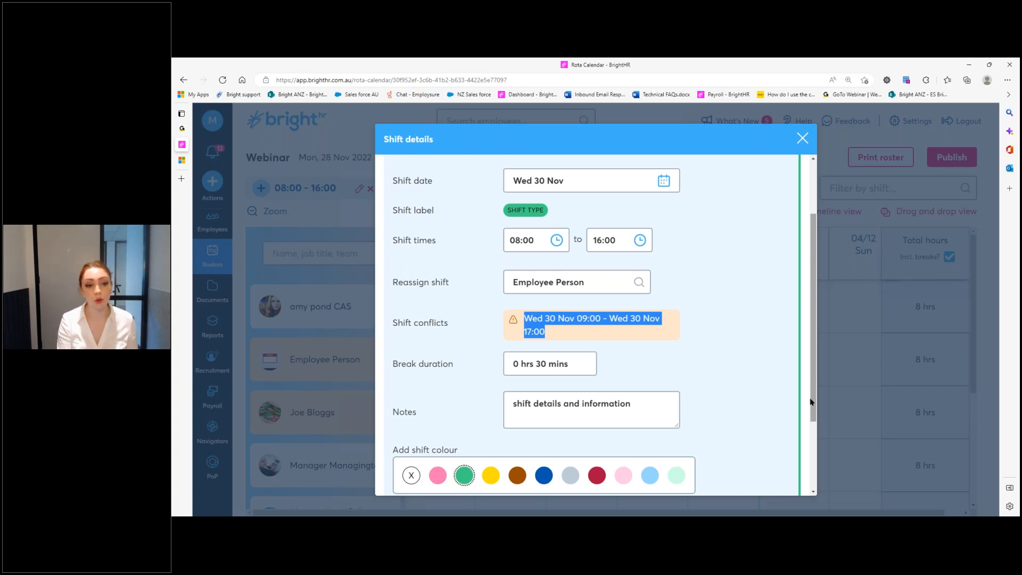
left_click(709, 360)
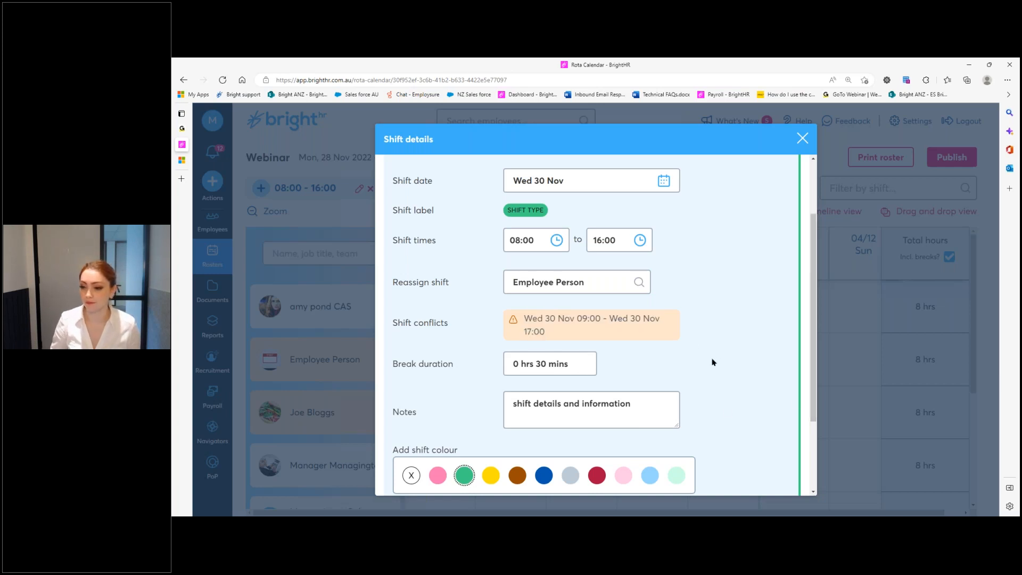
scroll(711, 361, "down", 2)
scroll(711, 360, "down", 2)
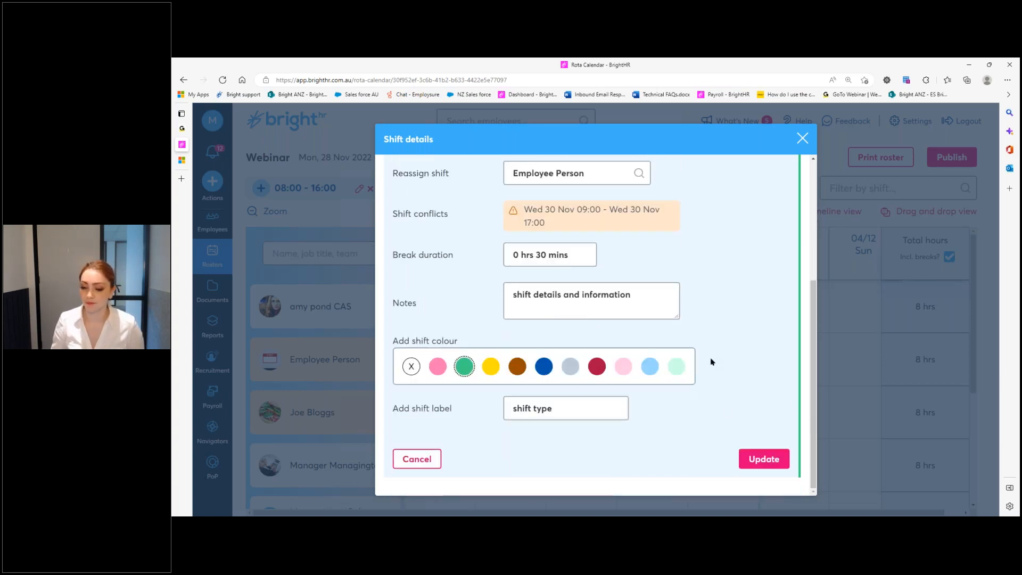
left_click(416, 459)
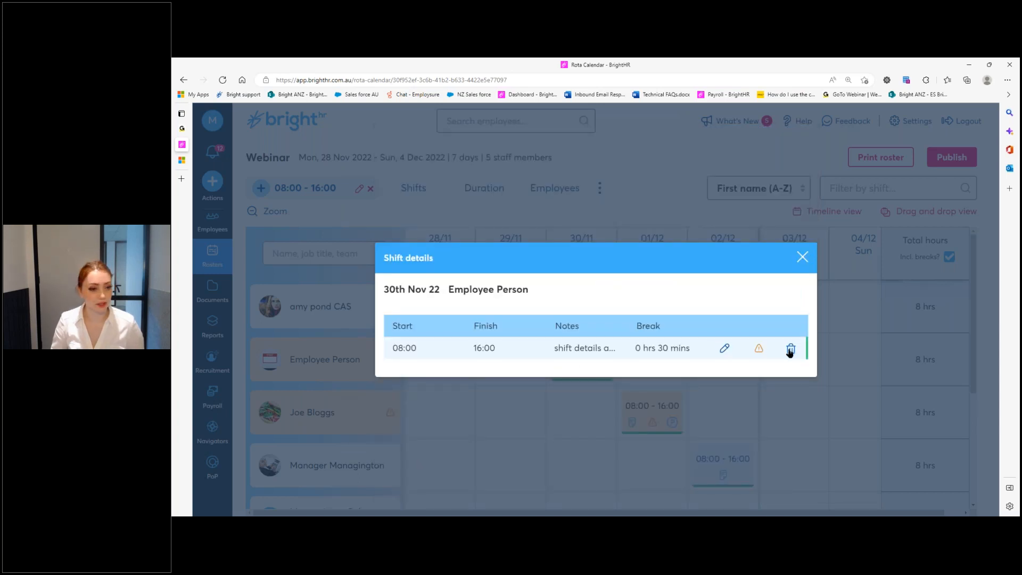
left_click(803, 258)
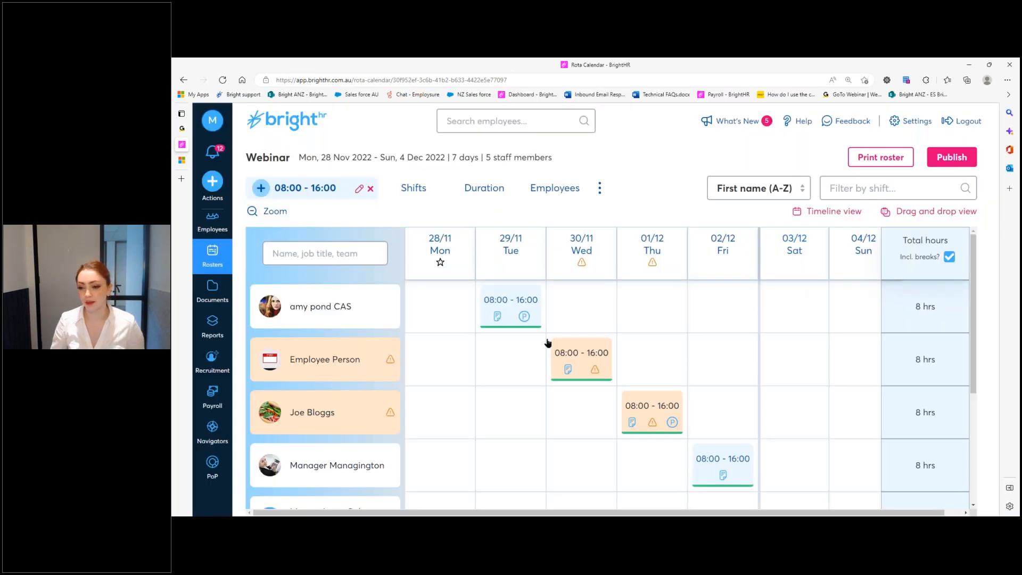
Create a new 09:00 - 17:00 shift with the light pink colour and the label "new shift".
mouse_move(527, 320)
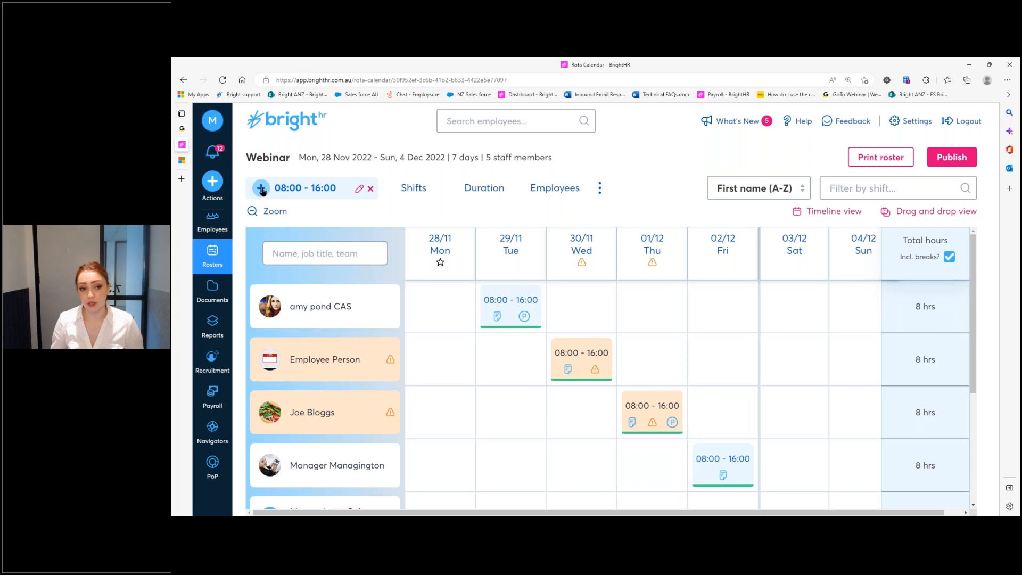
mouse_move(651, 357)
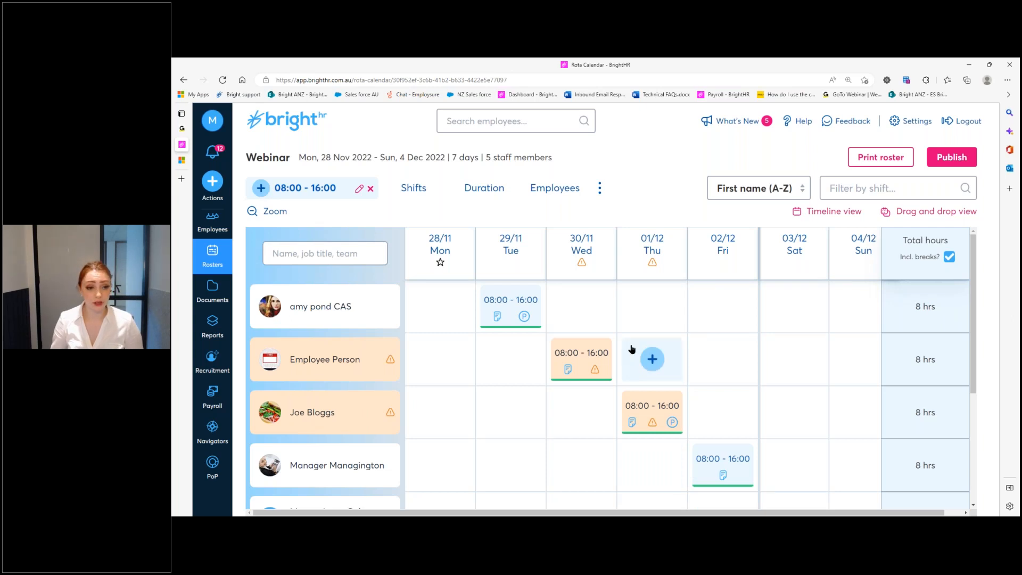
left_click(260, 191)
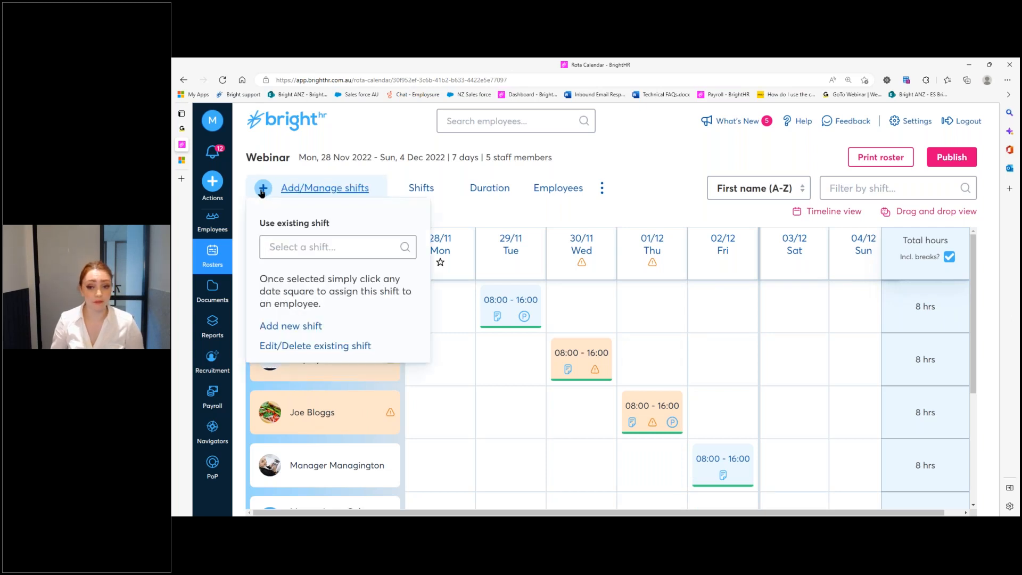
left_click(269, 331)
scroll(595, 413, "down", 1)
left_click(624, 380)
left_click(566, 421)
type("ne shift")
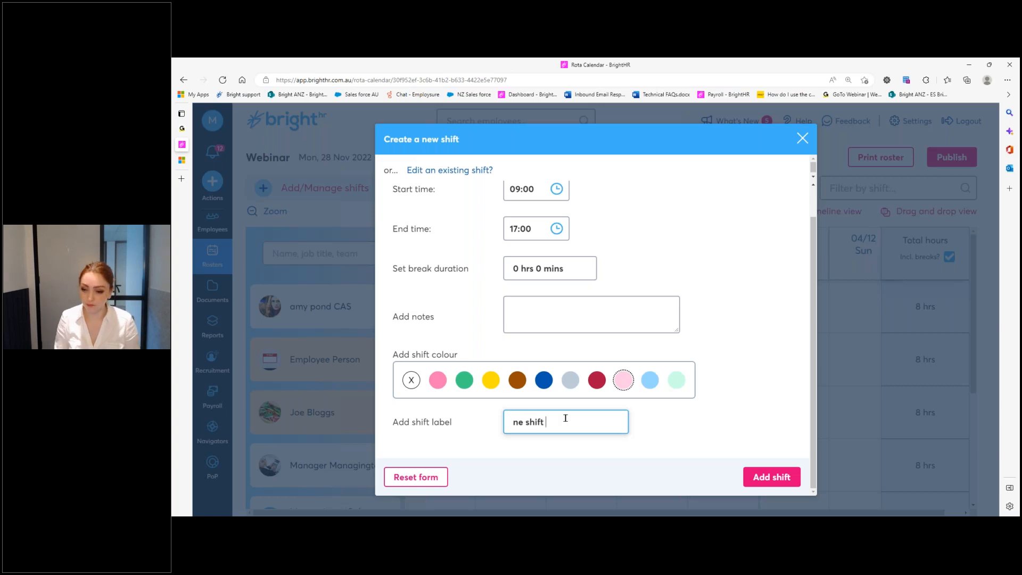
left_click(523, 423)
type("w")
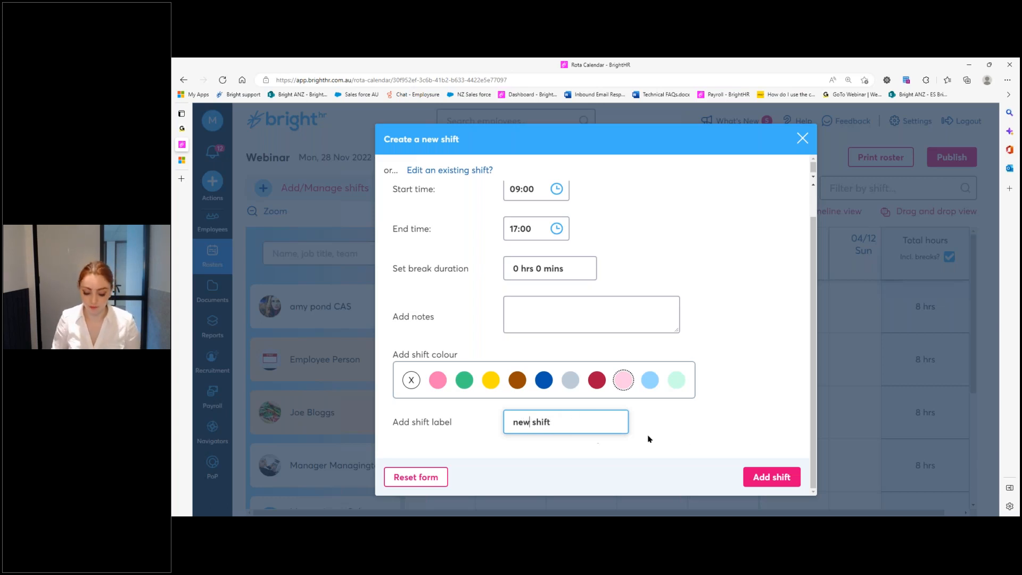
left_click(764, 482)
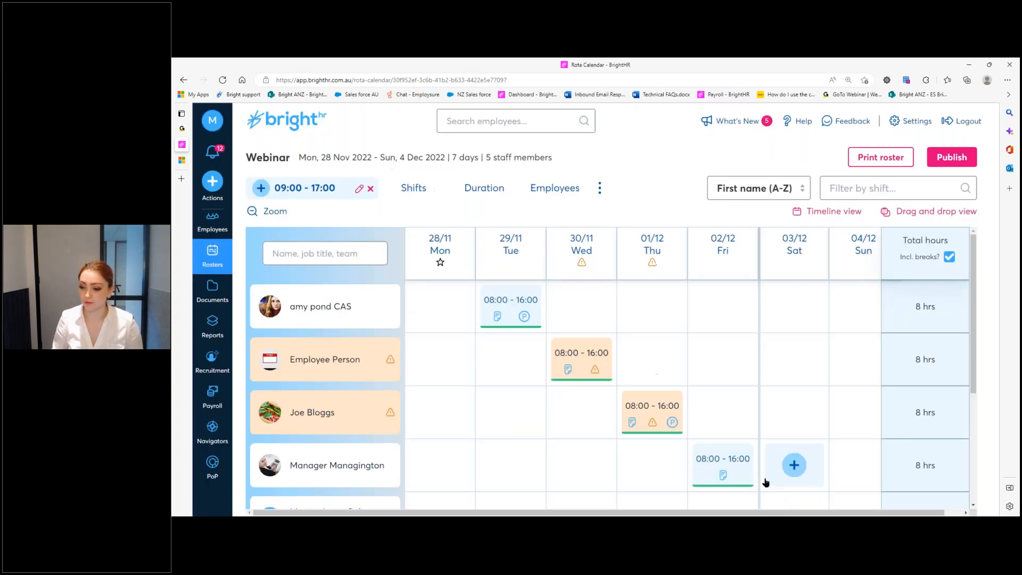
Assign the 09:00 - 17:00 shift to the third employee on Tue 29/11 and Sat 03/12, and the first employee on Thu 01/12 and Sat 03/12.
left_click(513, 411)
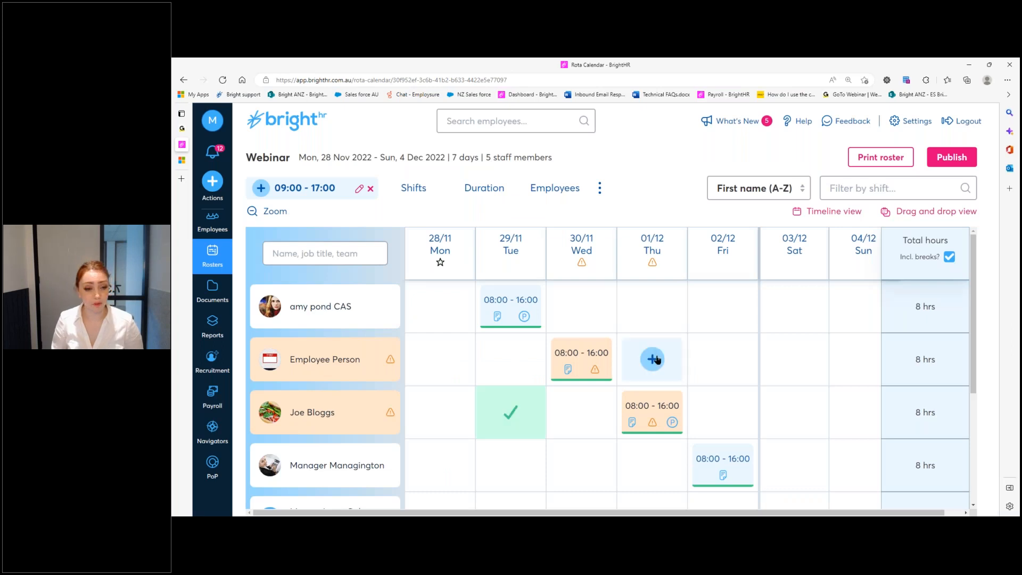
left_click(662, 316)
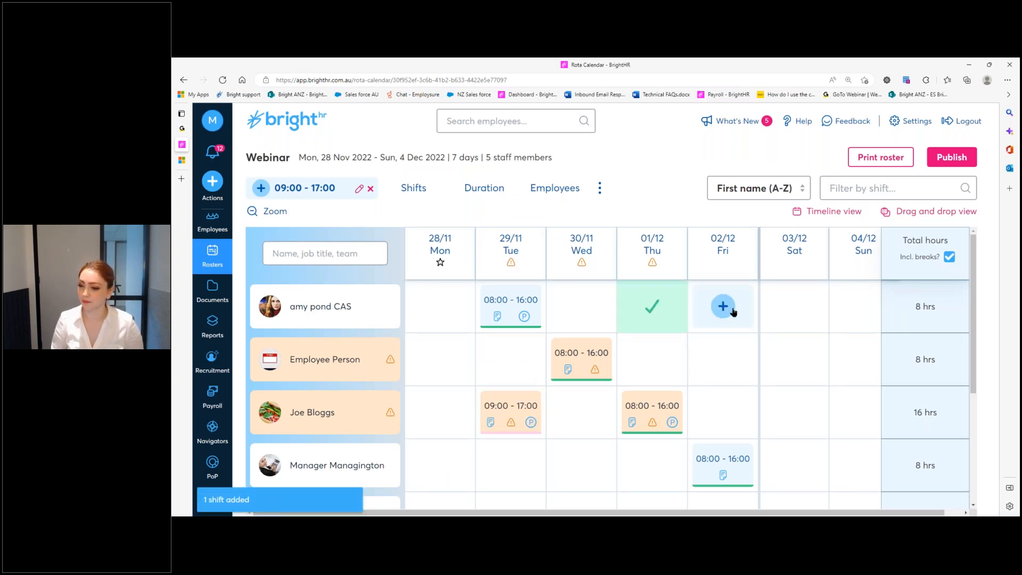
left_click(793, 308)
left_click(814, 413)
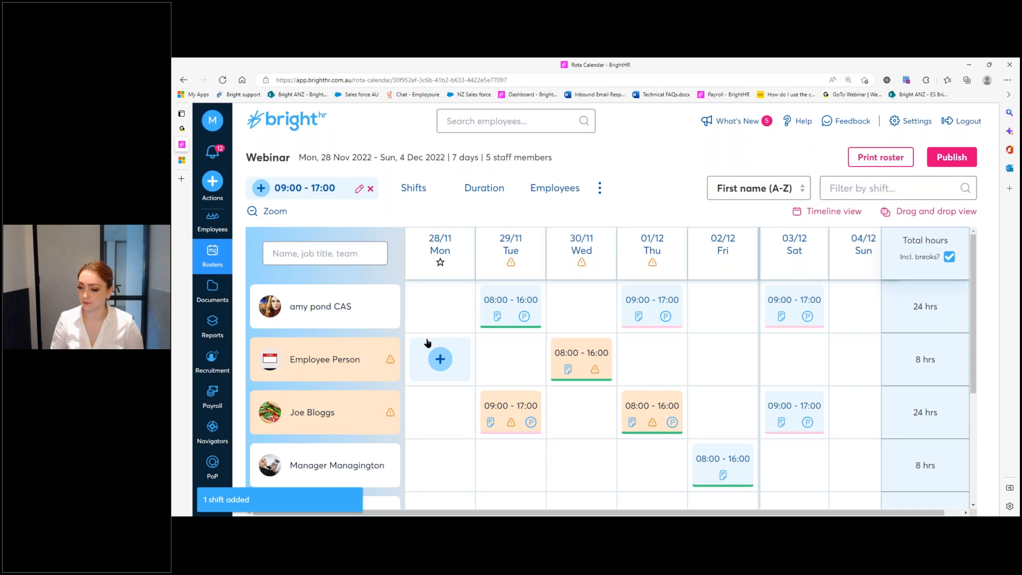
Assign the 09:00 - 17:00 shift to the fifth employee on Tue 29/11 and Fri 02/12.
scroll(429, 343, "down", 4)
scroll(662, 389, "up", 2)
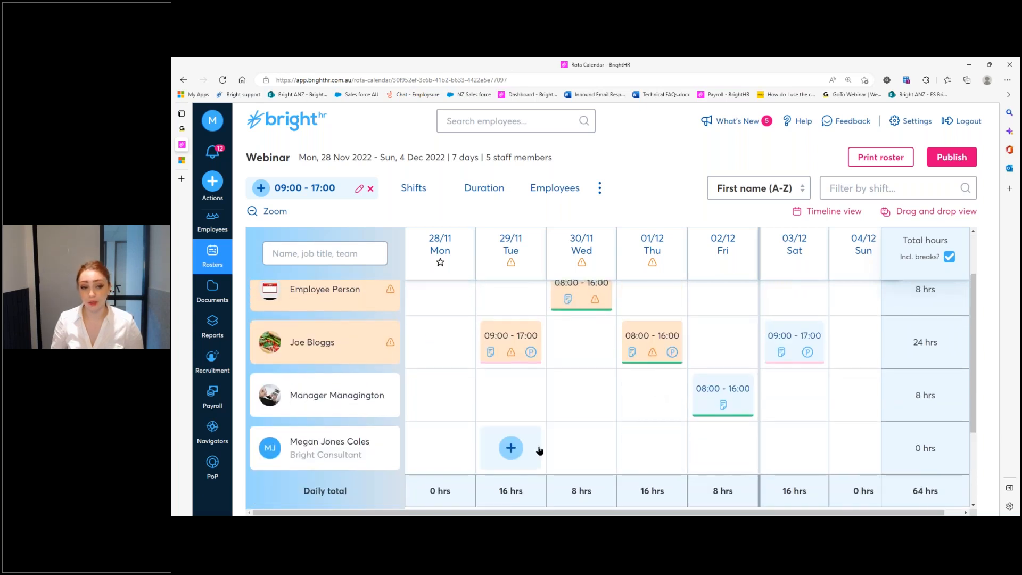
left_click(511, 447)
left_click(723, 448)
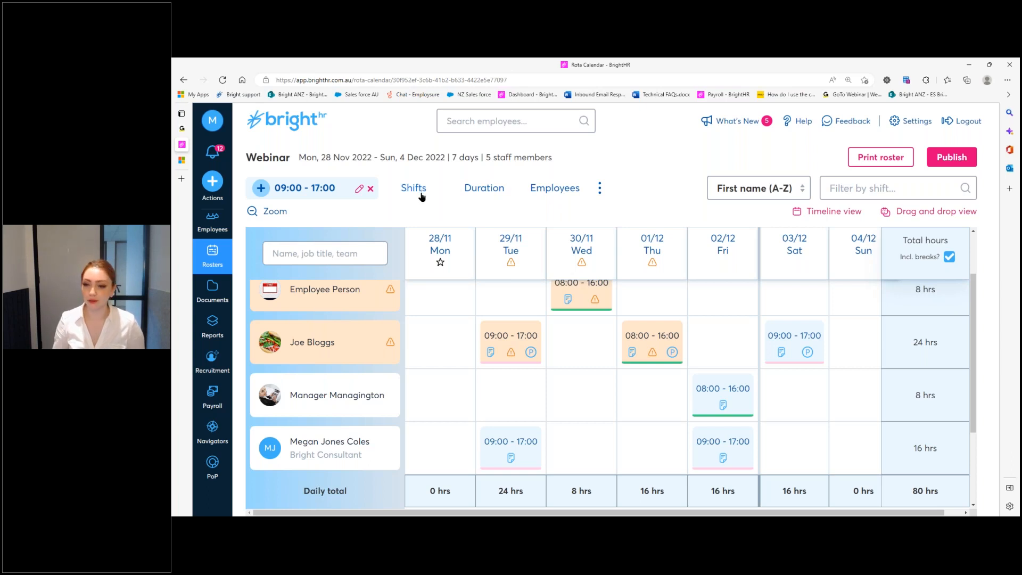
Add a second week to the roster, copying all shifts and including their notes.
left_click(495, 192)
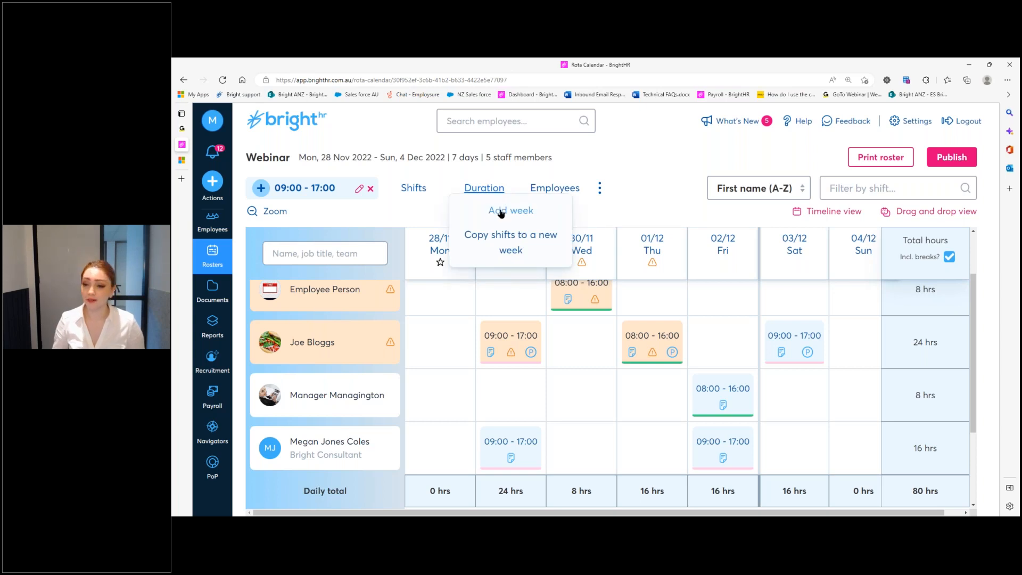
left_click(501, 212)
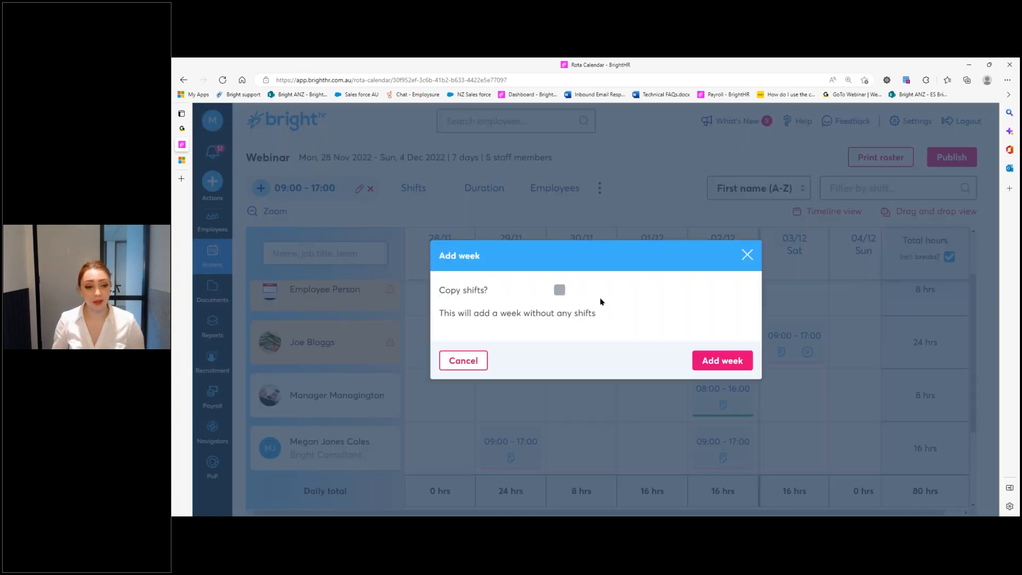
left_click(559, 291)
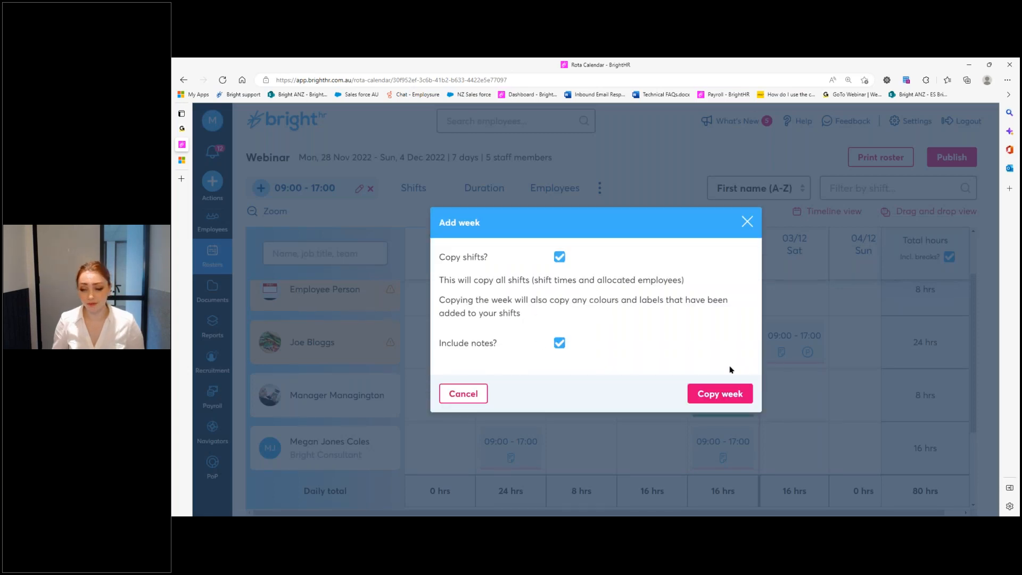
left_click(718, 395)
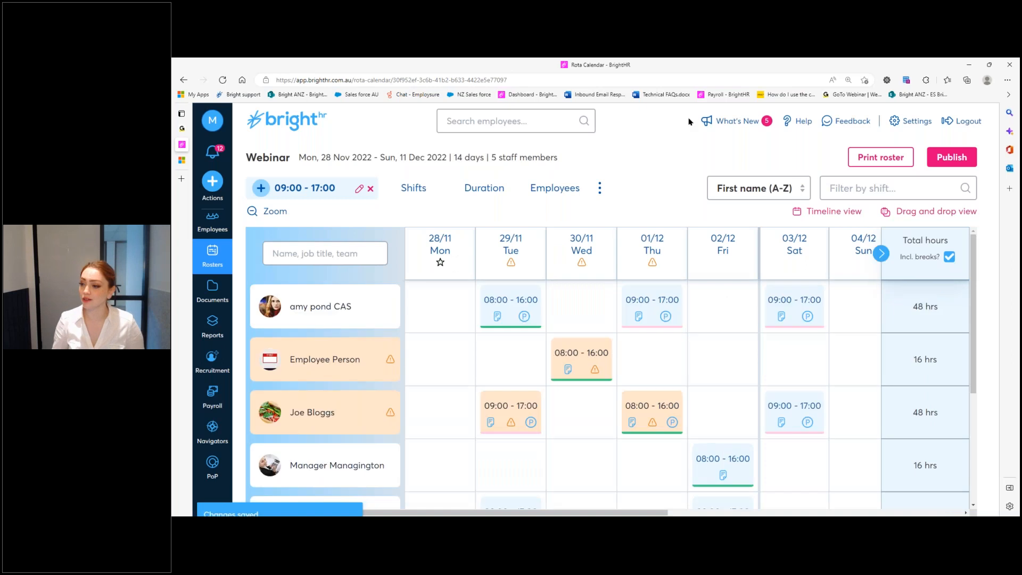
Look through the copied shifts in the roster's second week and check their details.
left_click(882, 254)
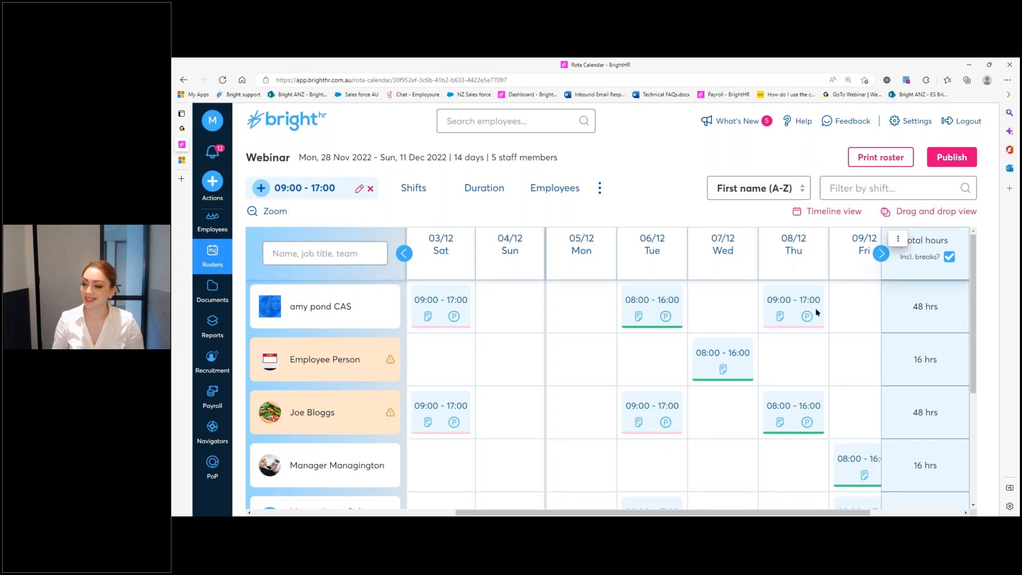
mouse_move(795, 318)
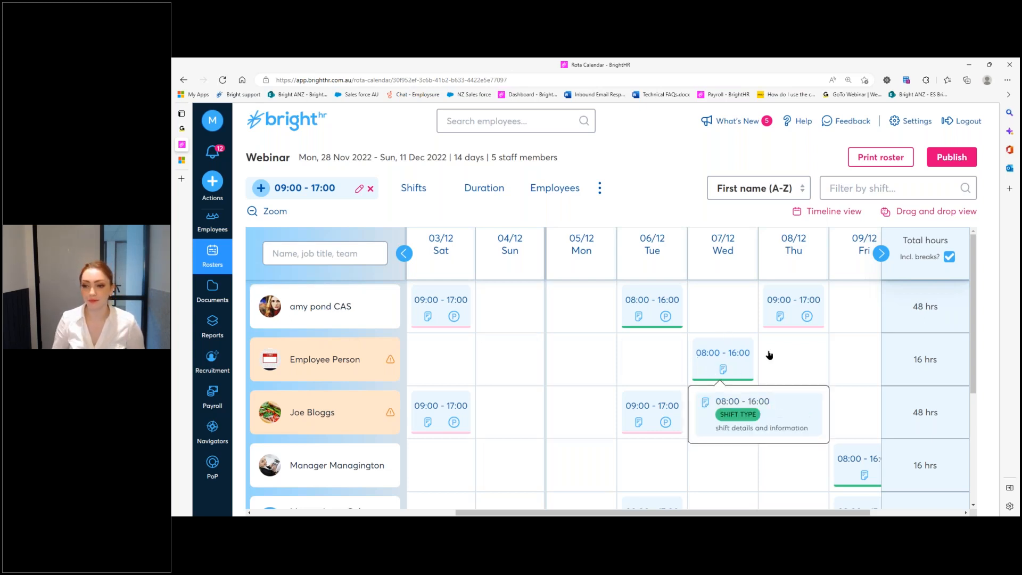
mouse_move(732, 369)
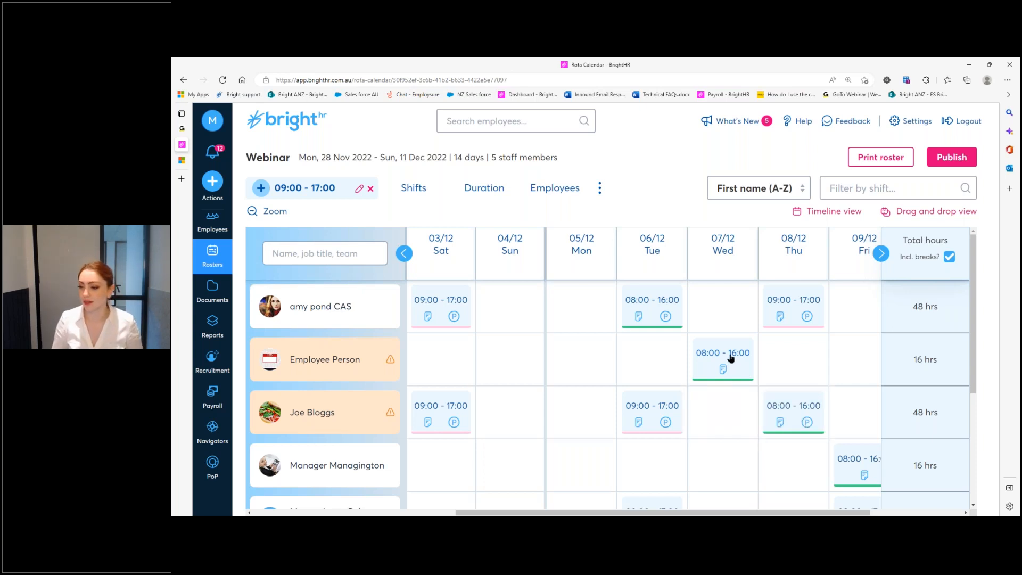
left_click(737, 362)
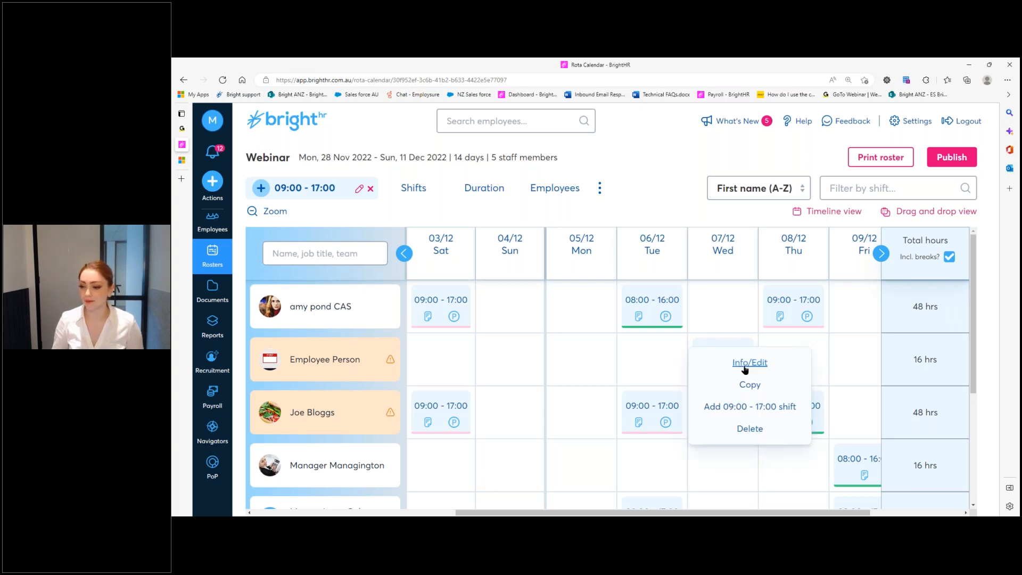
left_click(745, 367)
left_click(641, 453)
left_click_drag(641, 453, 318, 455)
left_click(319, 455)
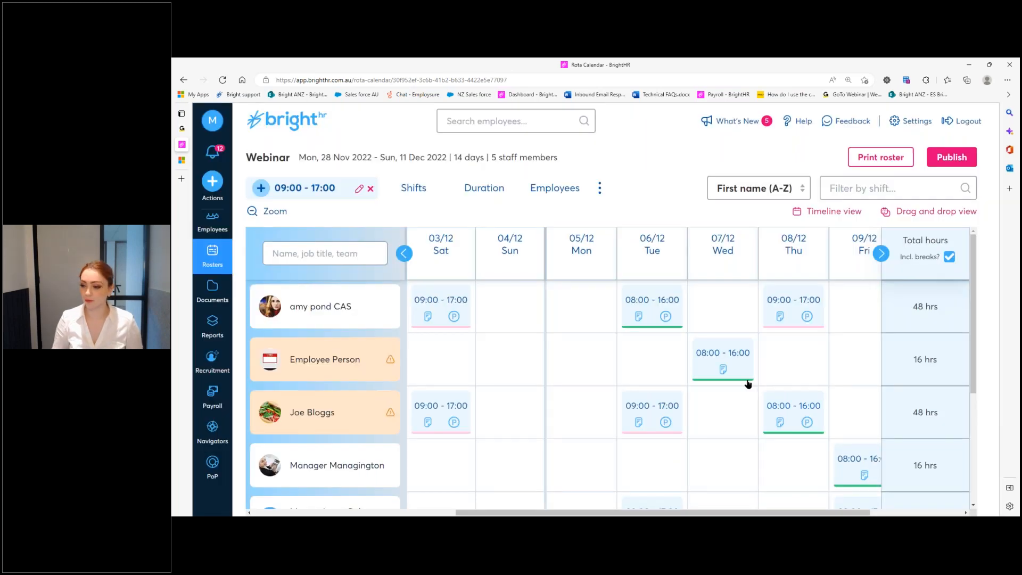
Change the notes of the second employee's 08:00 - 16:00 shift on Wed 07/12 to "edited shift" and save it.
mouse_move(735, 373)
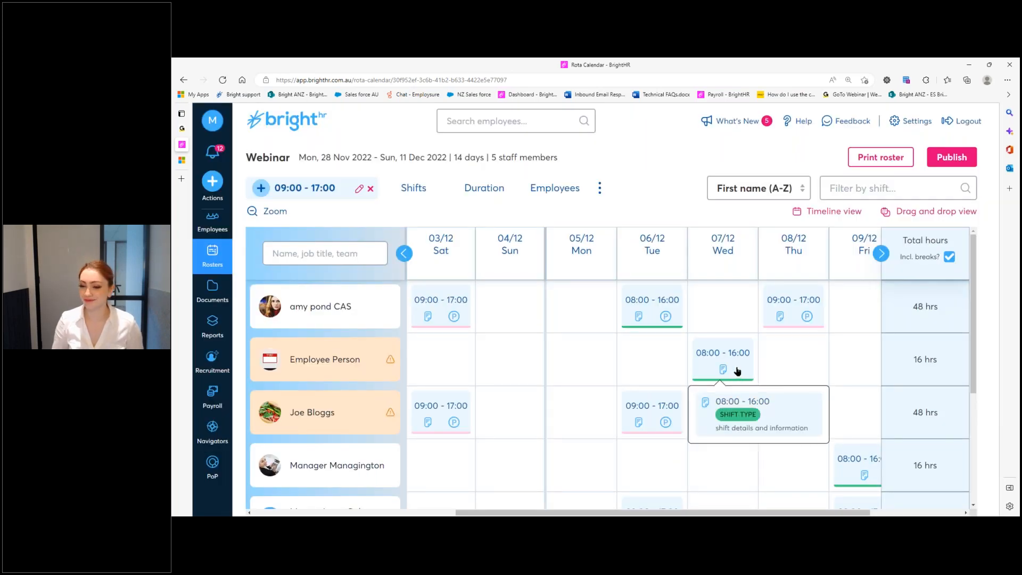
right_click(738, 371)
left_click(735, 352)
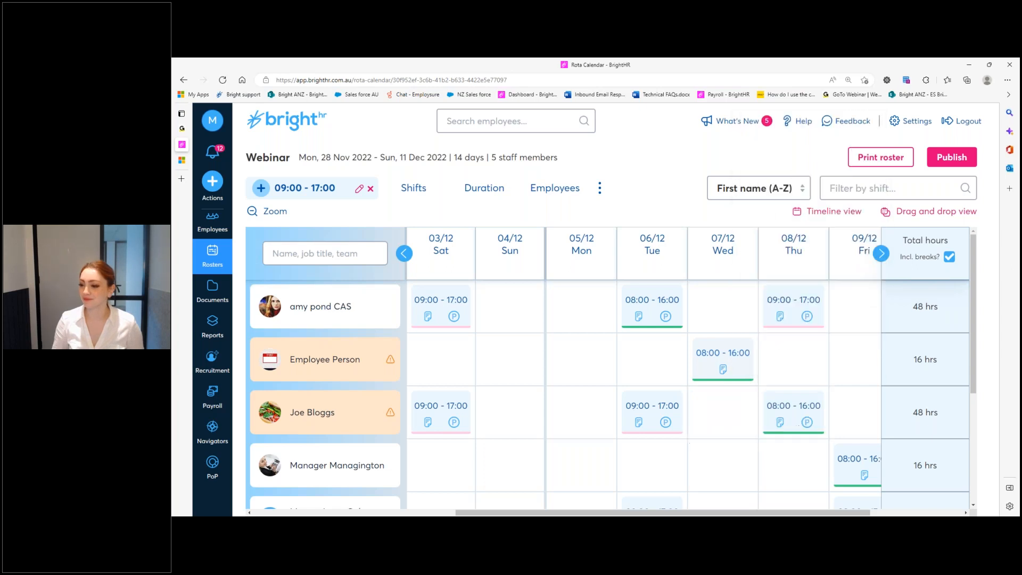
left_click(763, 365)
scroll(618, 389, "down", 2)
left_click_drag(632, 366, 514, 366)
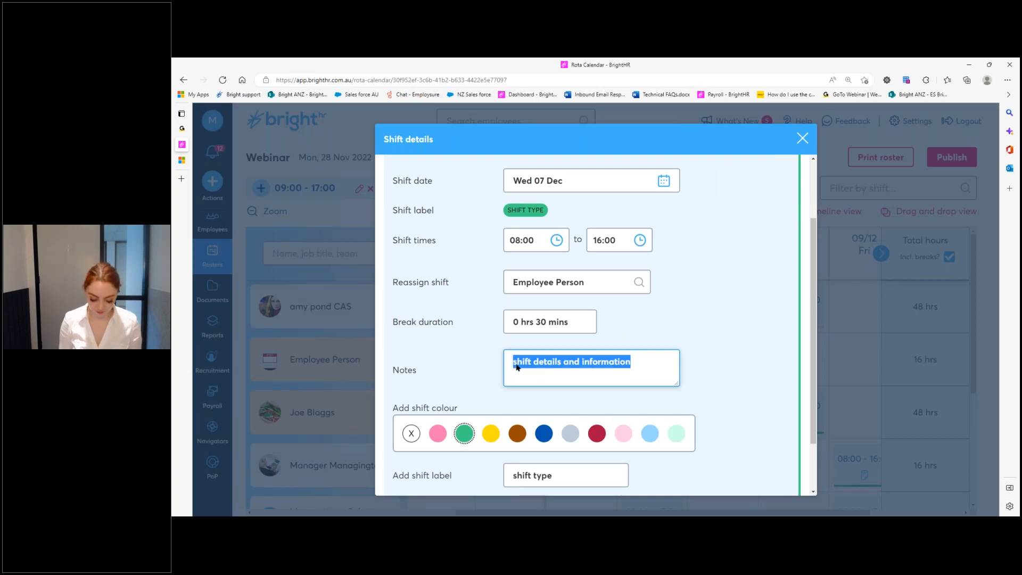
type("edited shift")
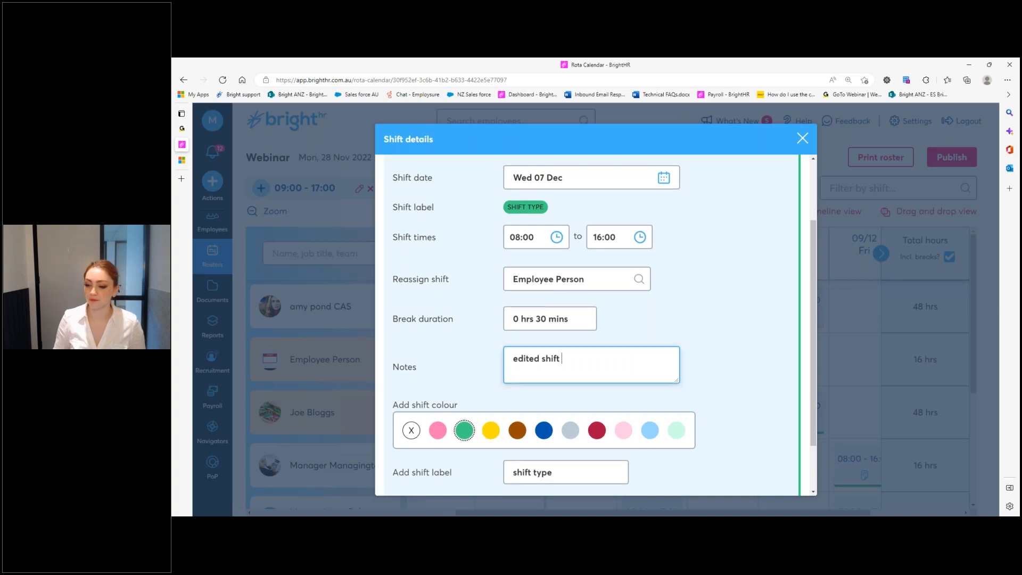
scroll(491, 434, "down", 1)
left_click(756, 461)
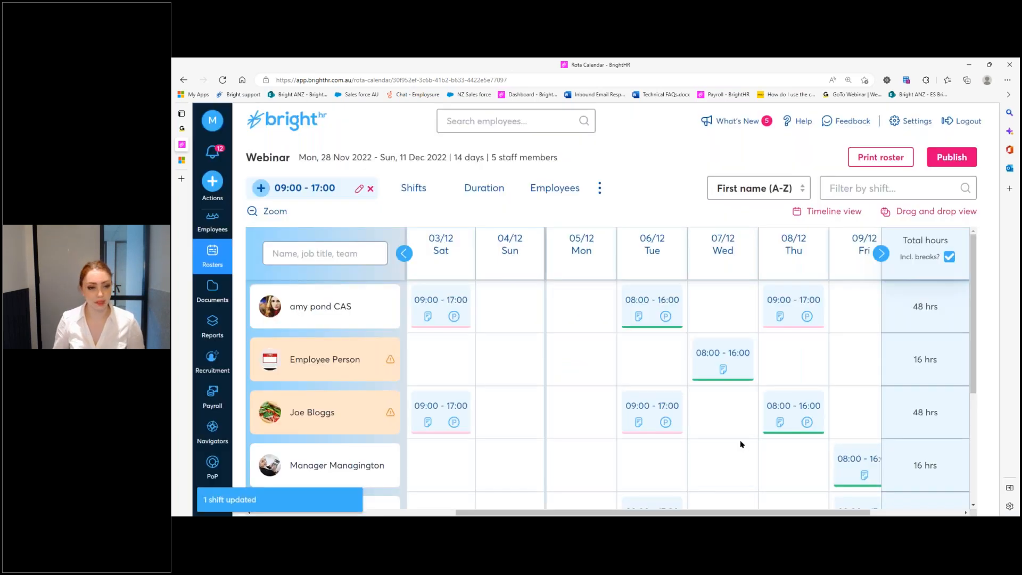
Check the notes on the 07/12 and 06/12 shifts, then deselect the active 09:00 - 17:00 shift and review the existing shifts.
mouse_move(724, 371)
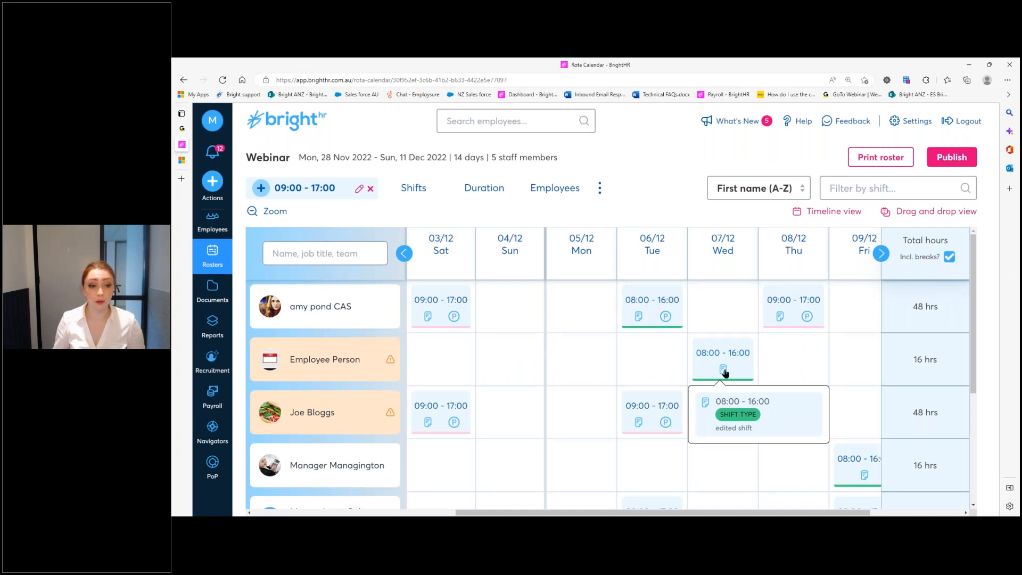
mouse_move(640, 316)
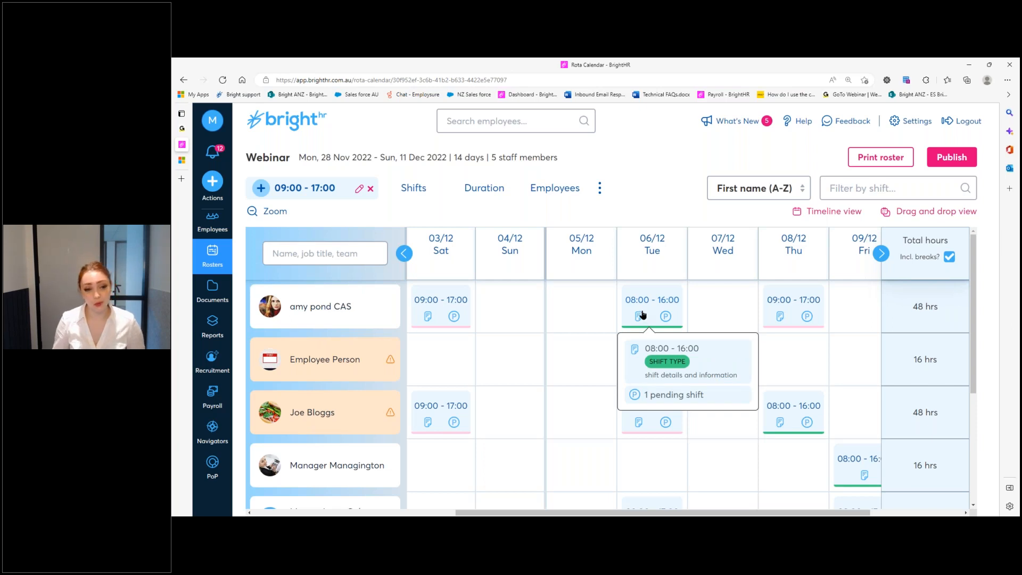
left_click(263, 189)
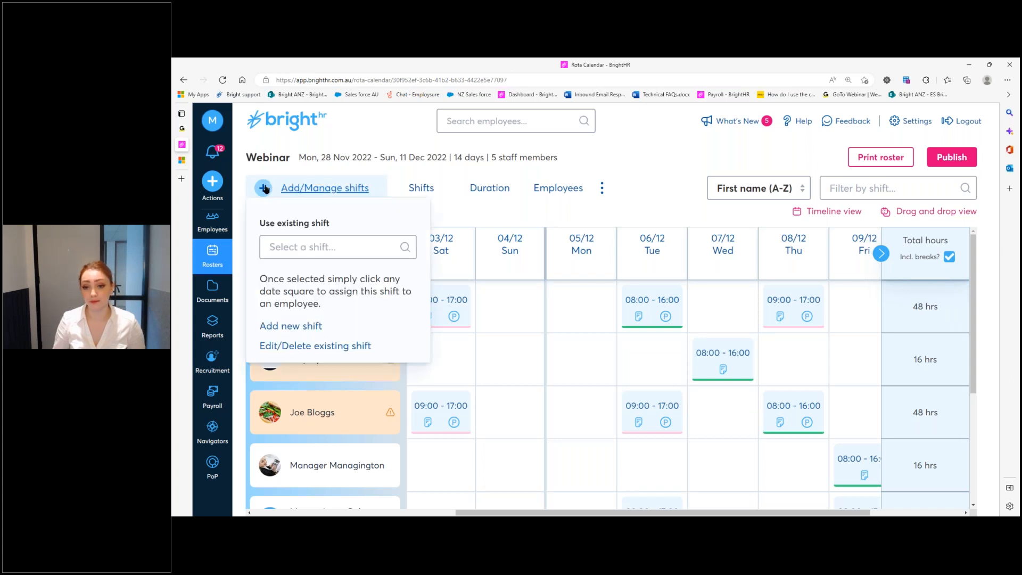
left_click(271, 248)
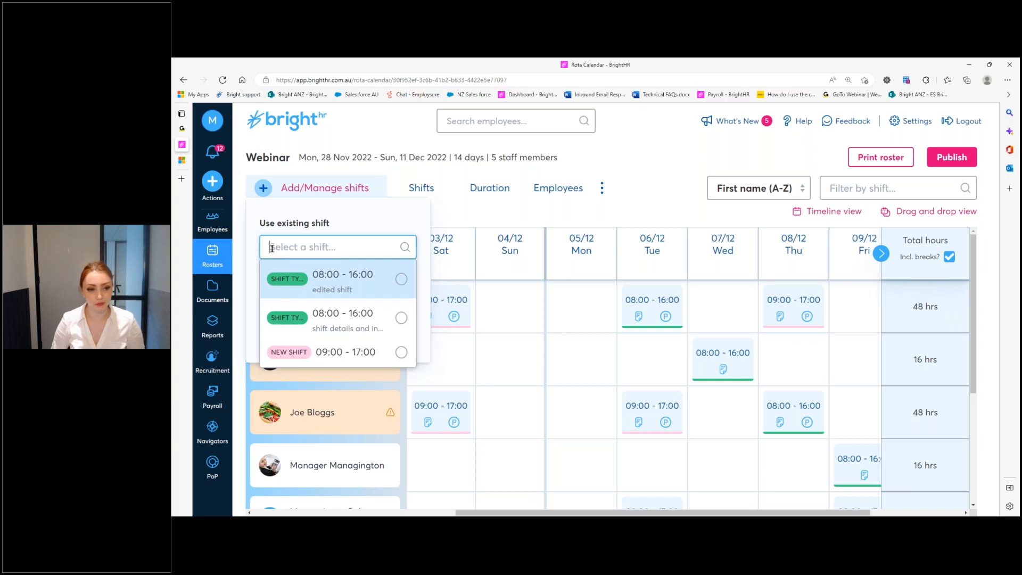
left_click(660, 168)
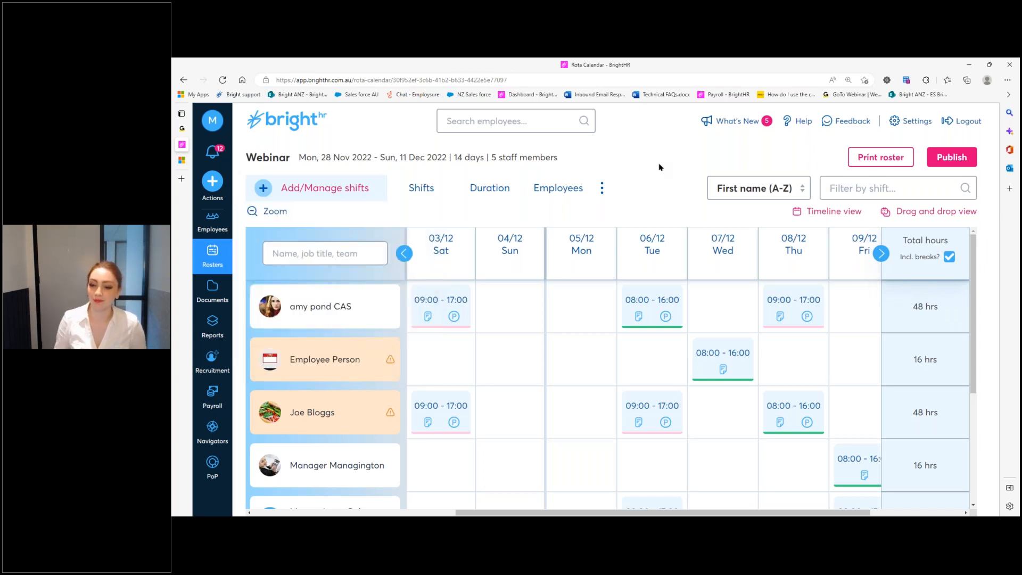
Start a new shift for the third employee on Sun 04/12, running from 14:00 to 02:00.
left_click(293, 188)
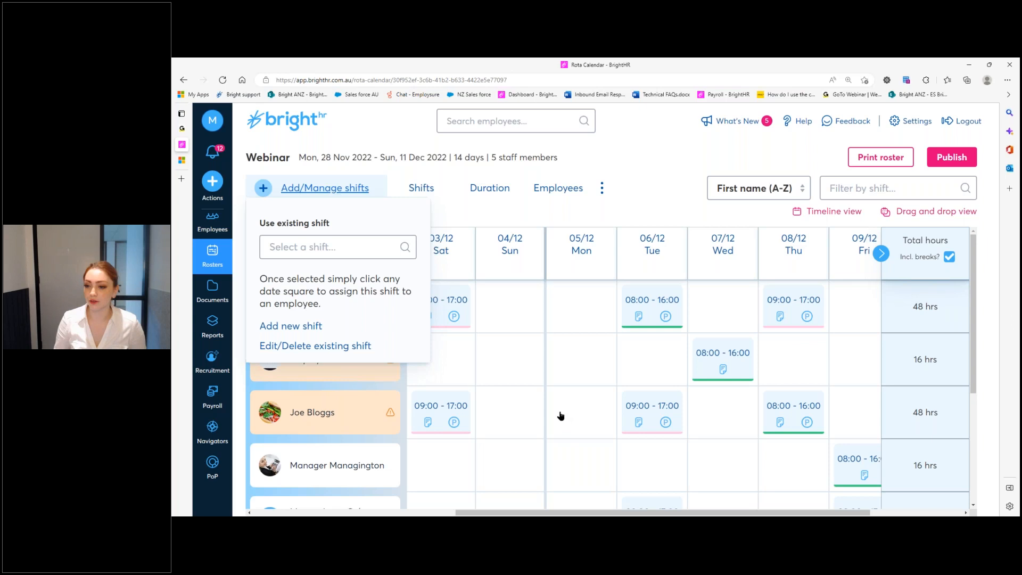
left_click(516, 411)
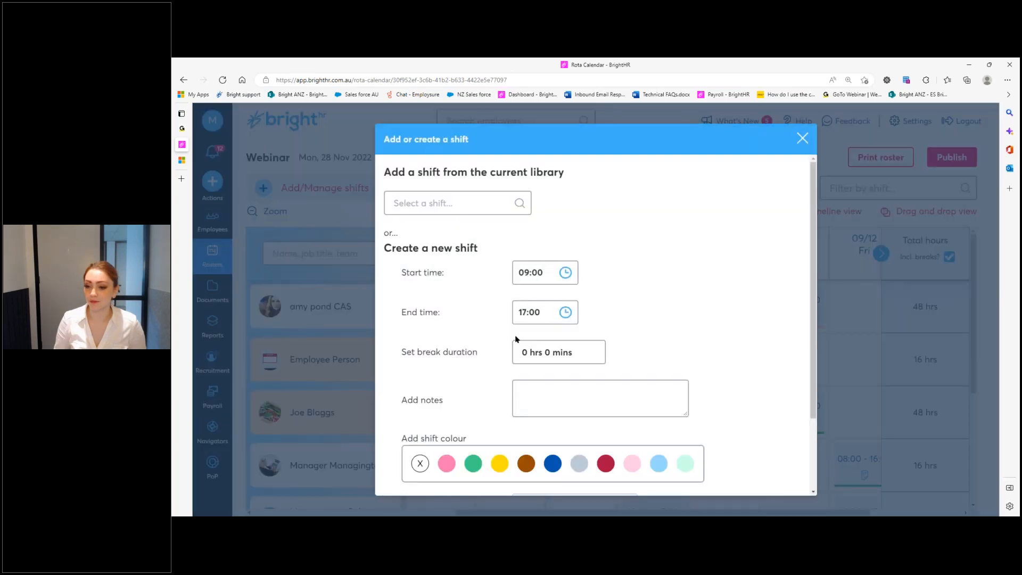
left_click(566, 274)
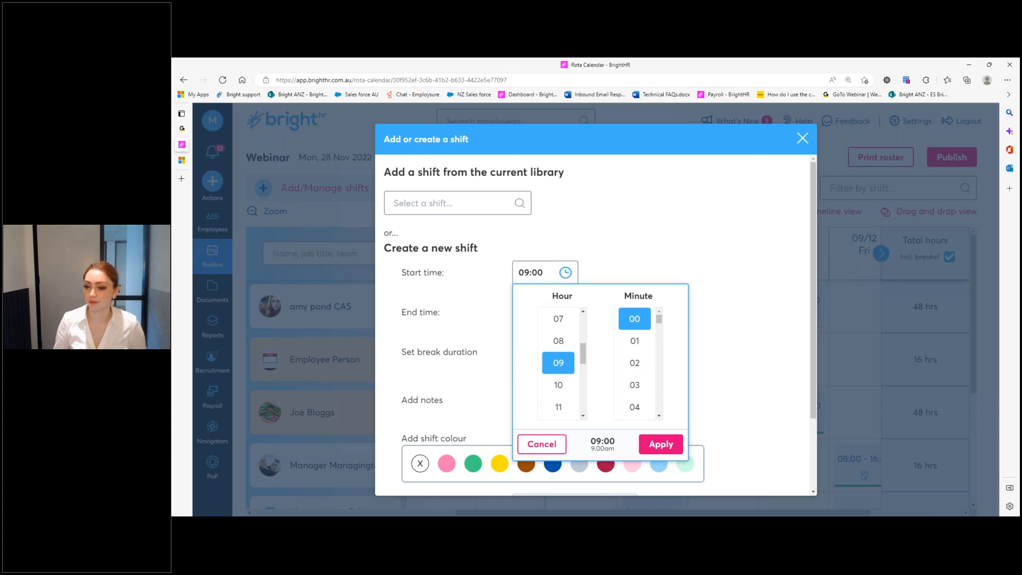
scroll(564, 351, "down", 3)
left_click(566, 361)
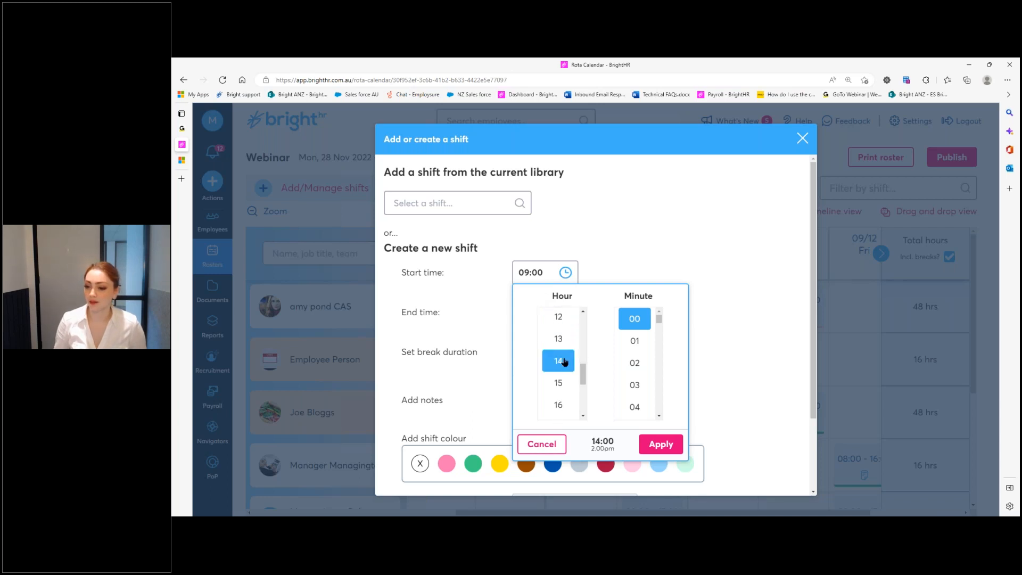
left_click(665, 443)
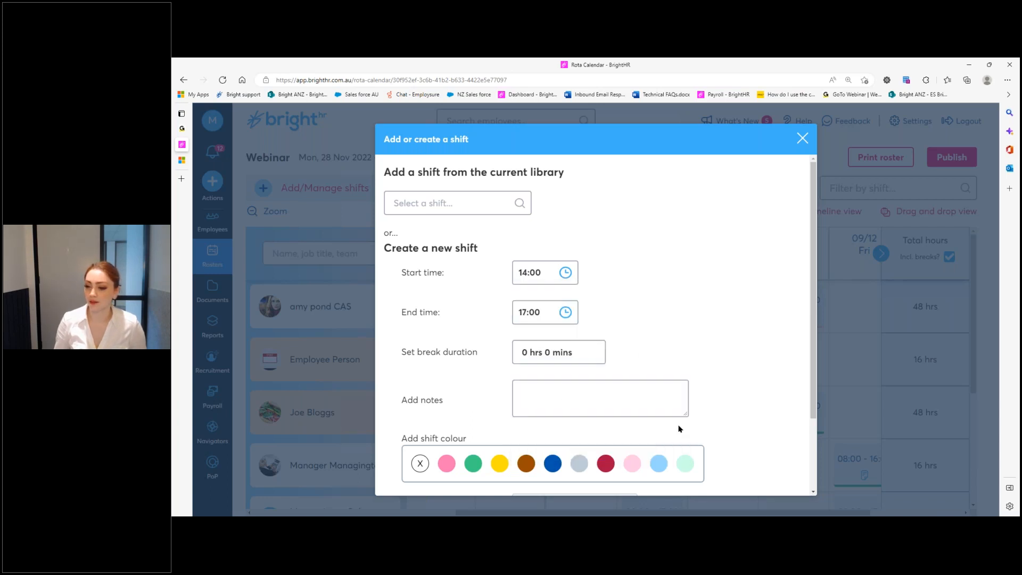
left_click(566, 314)
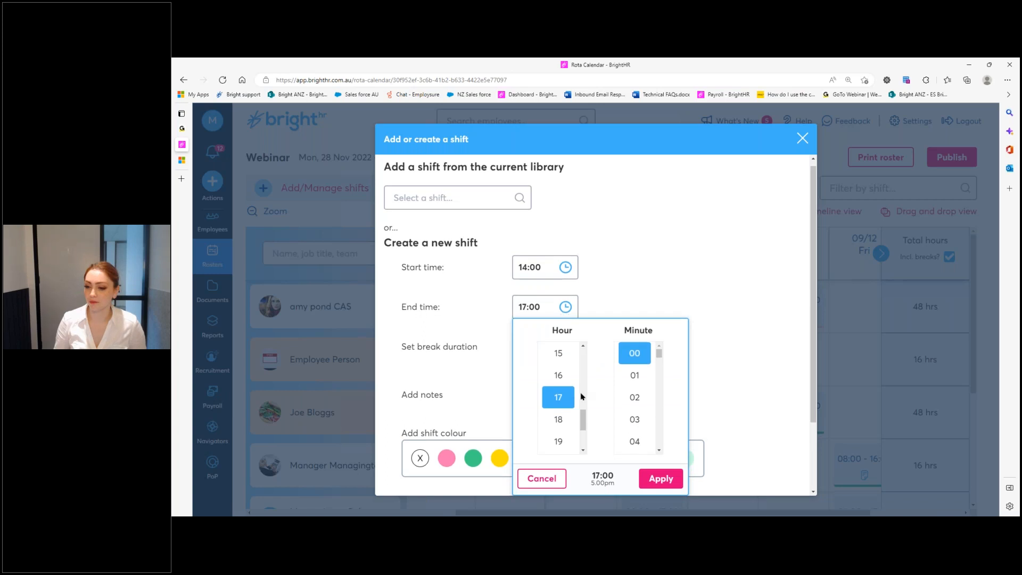
scroll(581, 397, "up", 6)
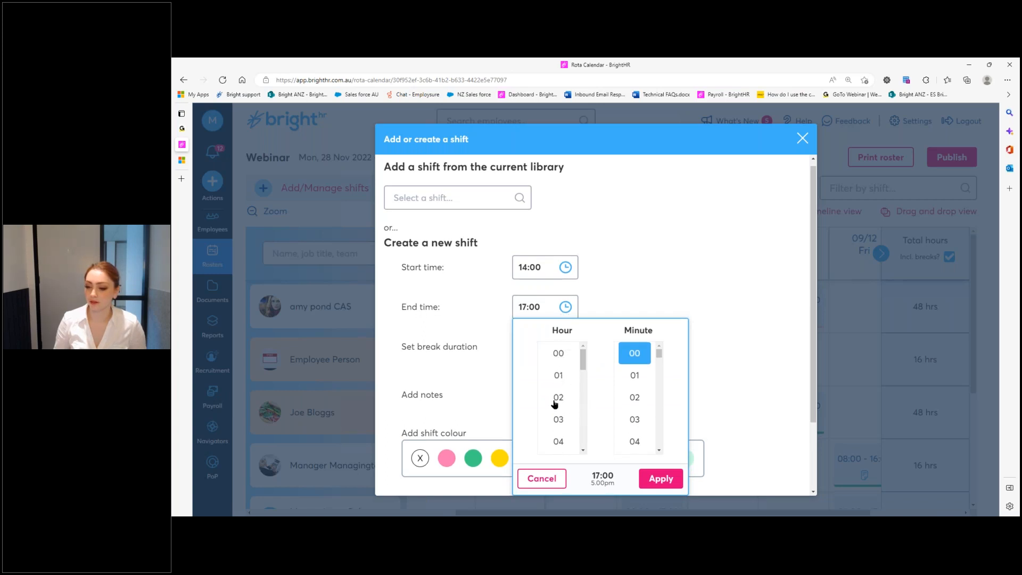
left_click(556, 400)
left_click(660, 478)
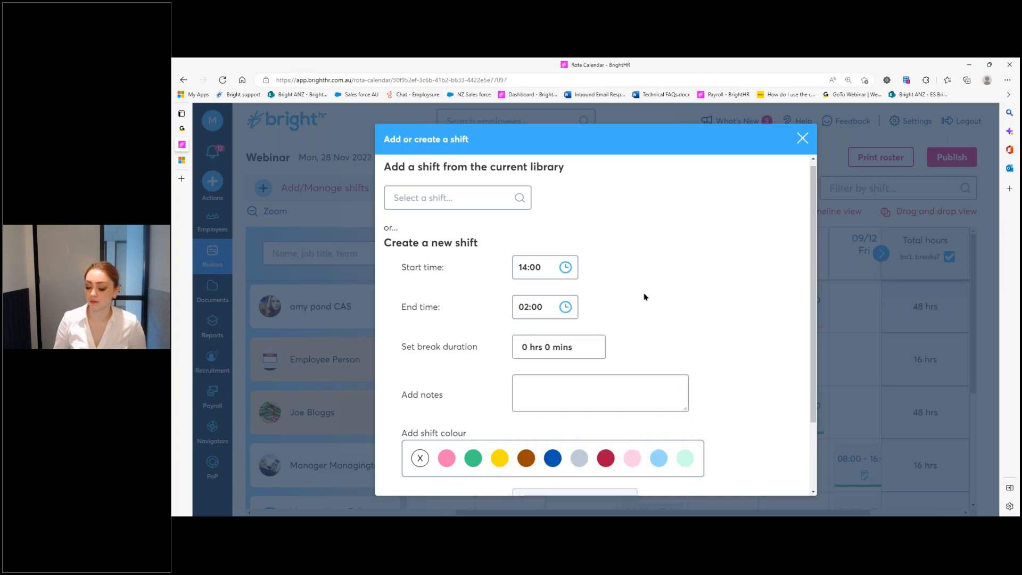
Give the new shift the notes "new shift", the dark blue colour and the label "shift label", and add it to the roster.
scroll(645, 297, "down", 3)
left_click(559, 313)
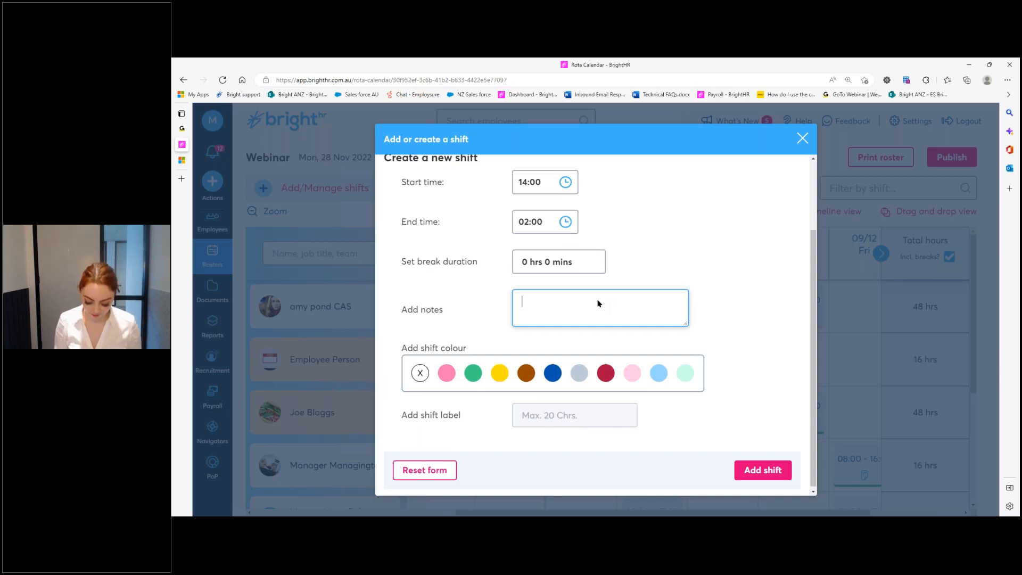
type("new shift")
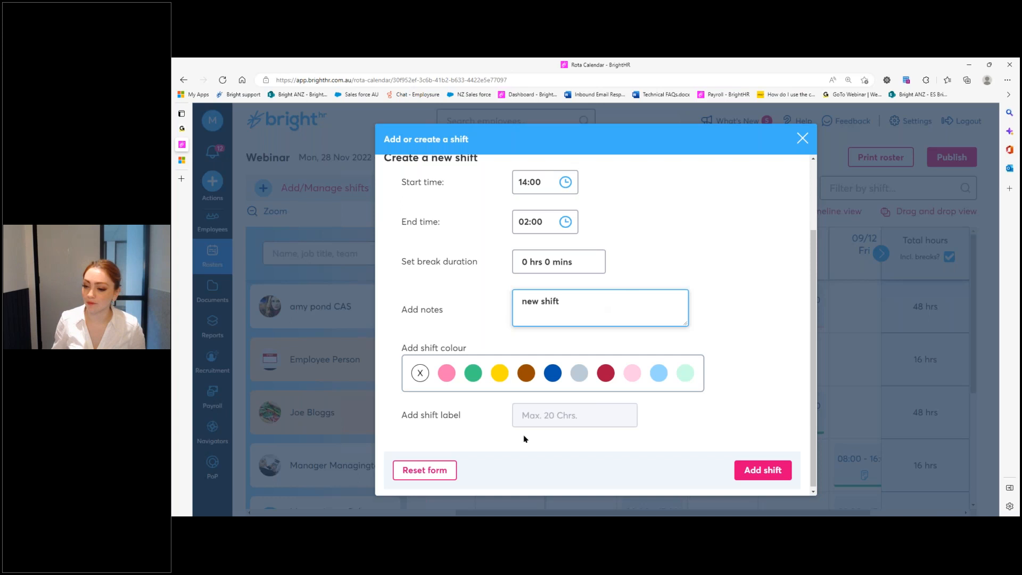
left_click(552, 375)
left_click(549, 415)
type("shif")
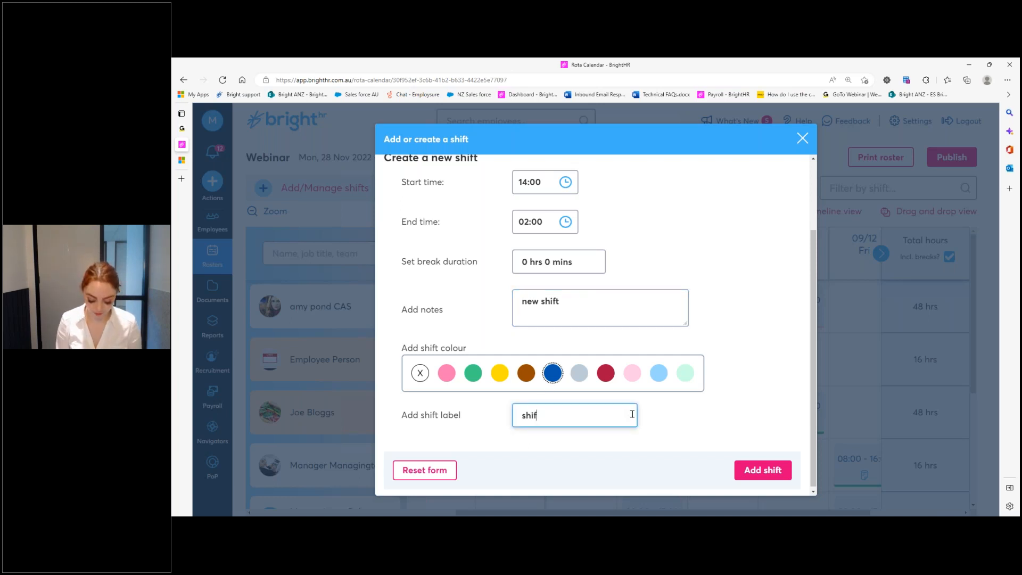
type("t label")
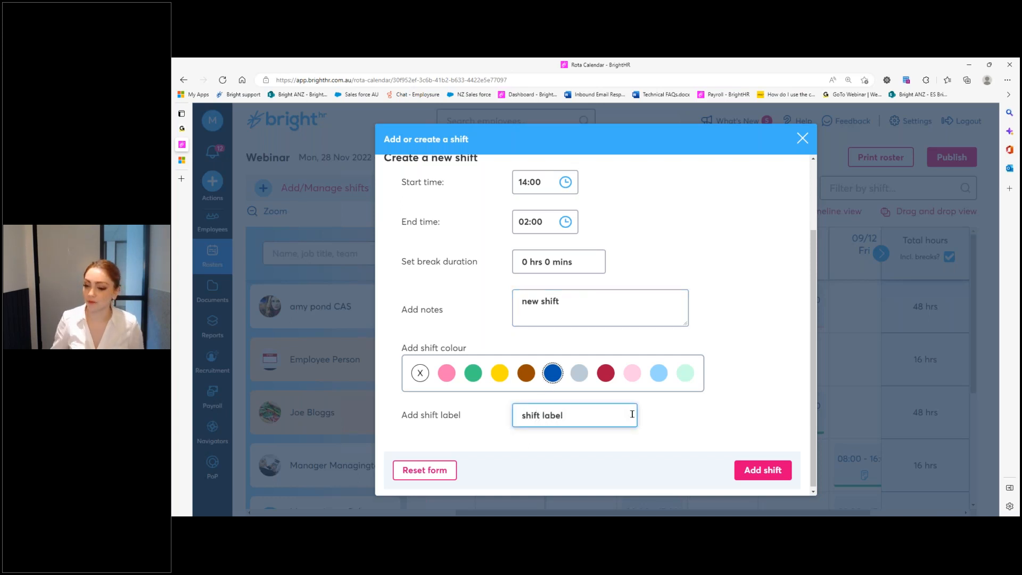
left_click(765, 472)
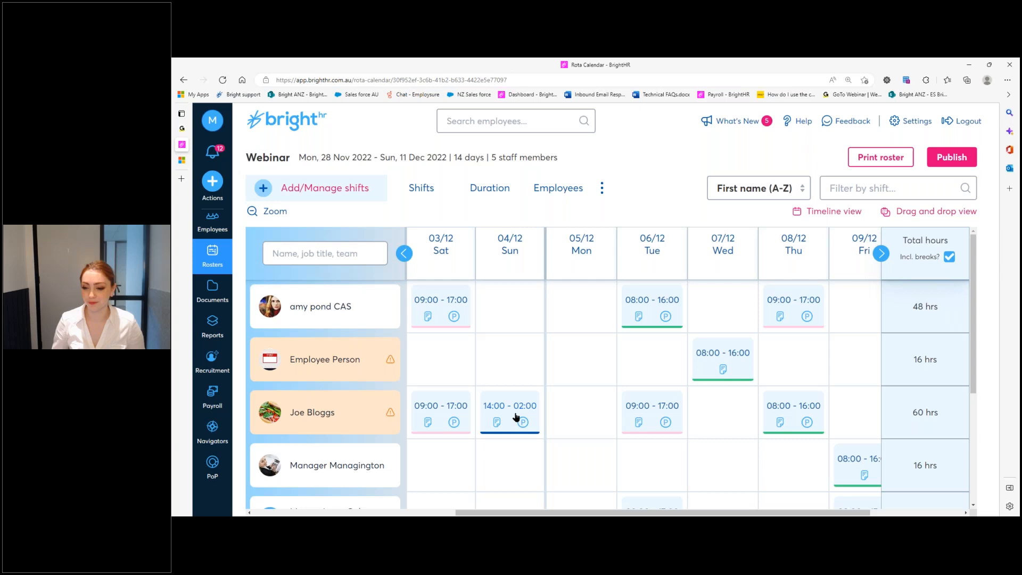
left_click(515, 415)
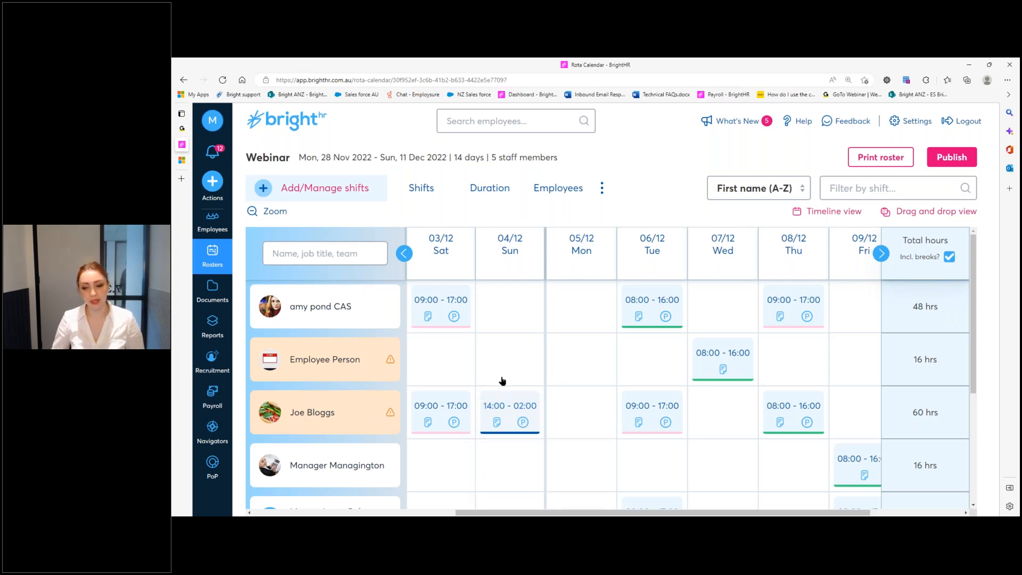
Open the third employee's overnight shift on Sun 04/12 for editing and set its start time to 18:00.
mouse_move(428, 424)
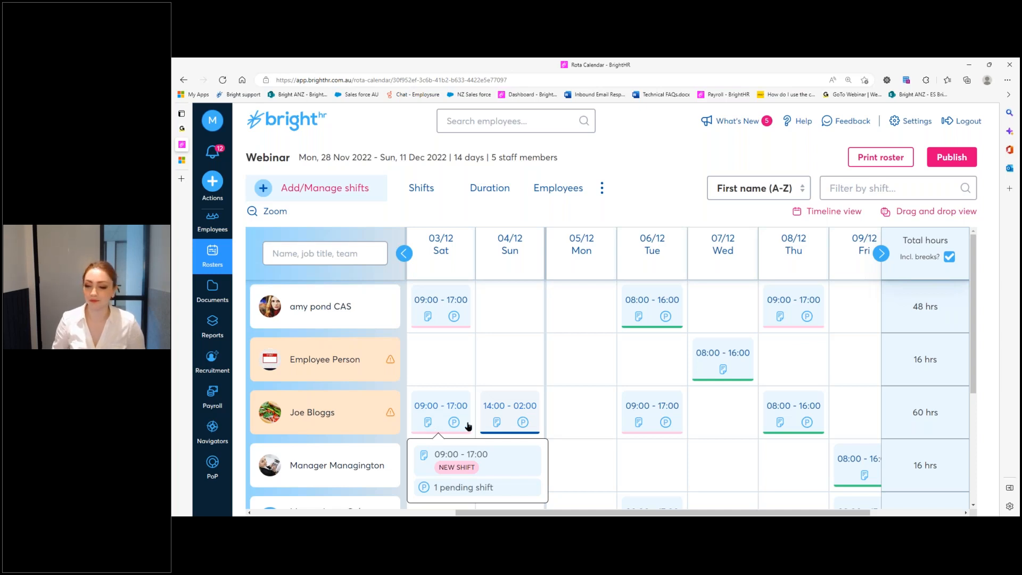
left_click(488, 423)
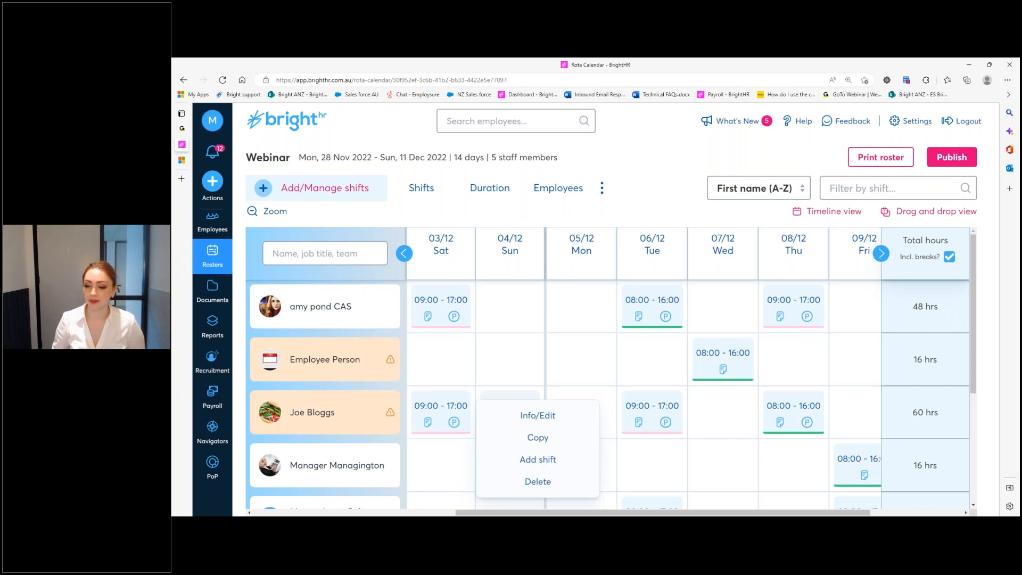
left_click(539, 420)
left_click(554, 325)
scroll(558, 393, "up", 3)
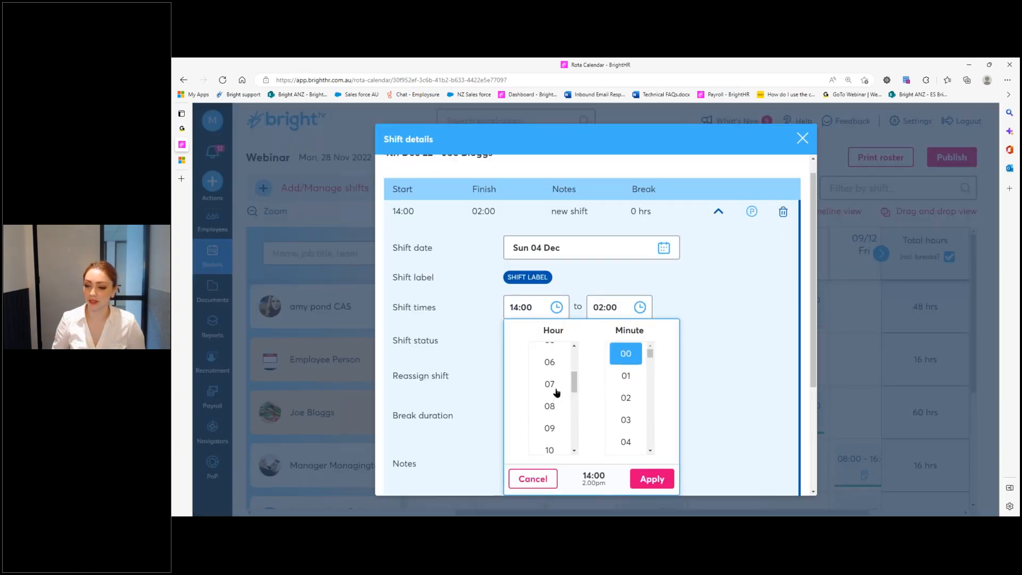
scroll(555, 400, "down", 1)
scroll(555, 400, "down", 3)
scroll(556, 401, "down", 3)
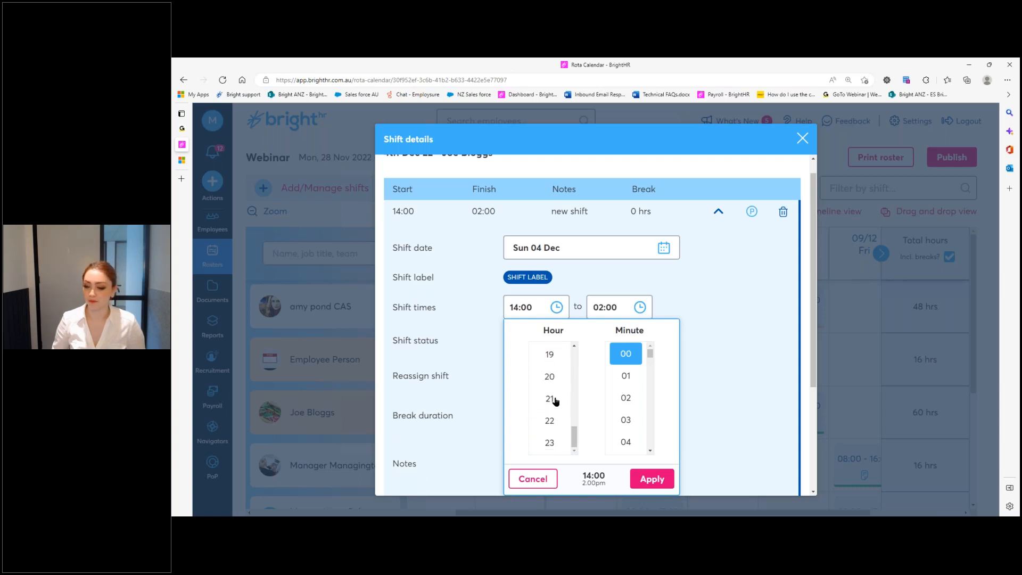
scroll(562, 406, "up", 1)
left_click(559, 391)
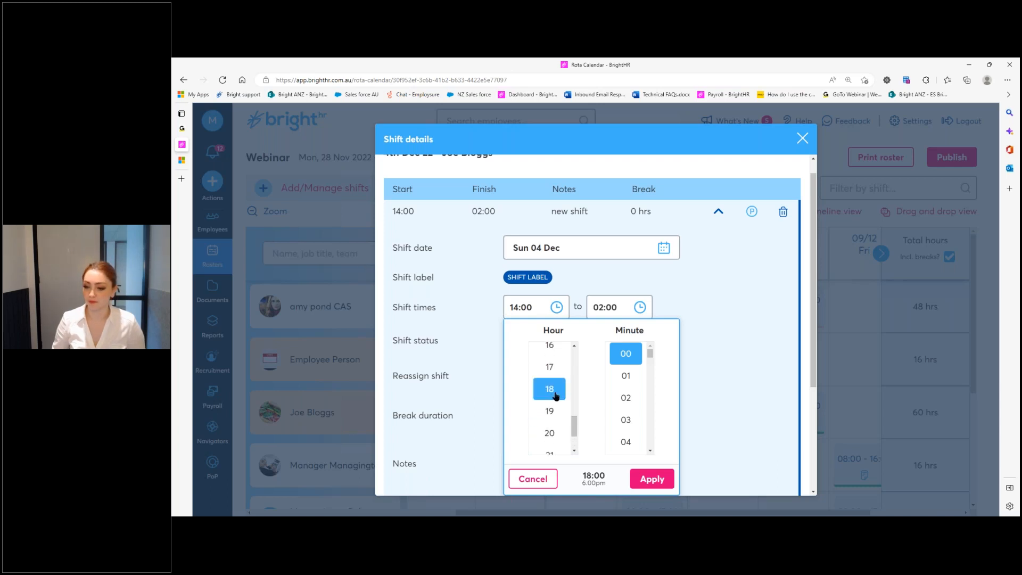
left_click(652, 479)
Set the overnight shift's finish time to 06:00 and save the update.
left_click(640, 309)
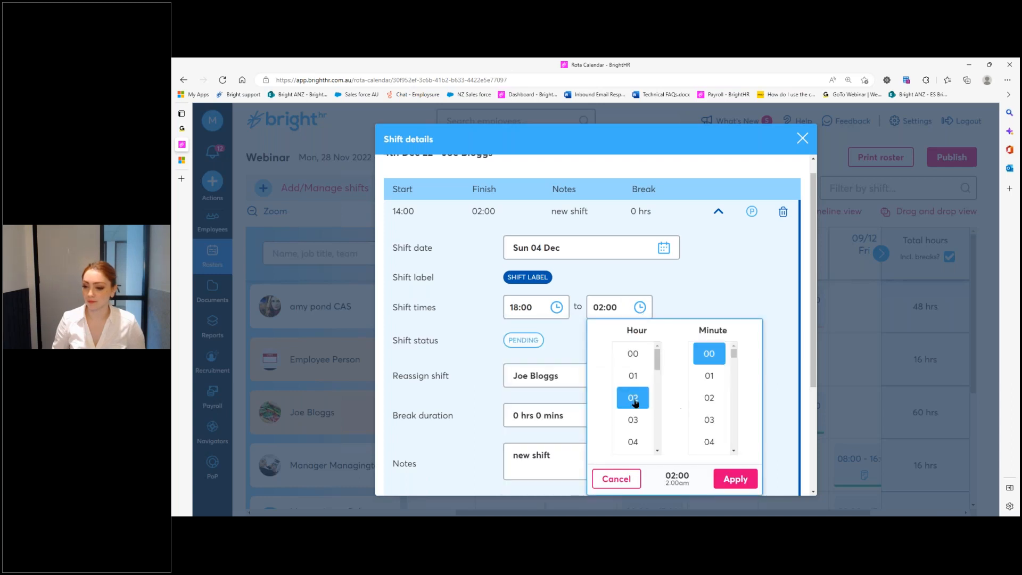
scroll(636, 401, "down", 1)
left_click(642, 430)
left_click(734, 479)
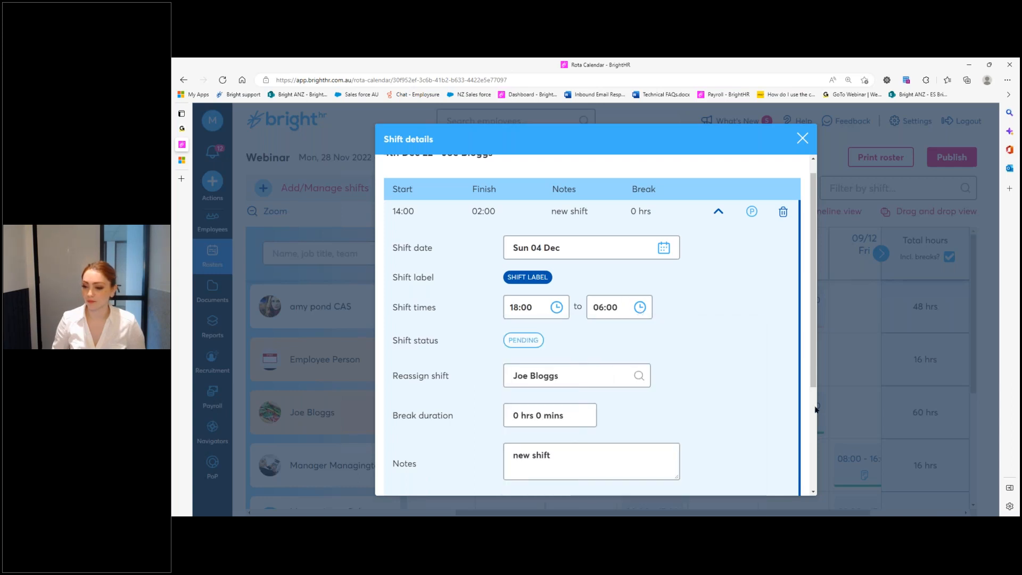
scroll(715, 367, "down", 1)
scroll(715, 367, "down", 3)
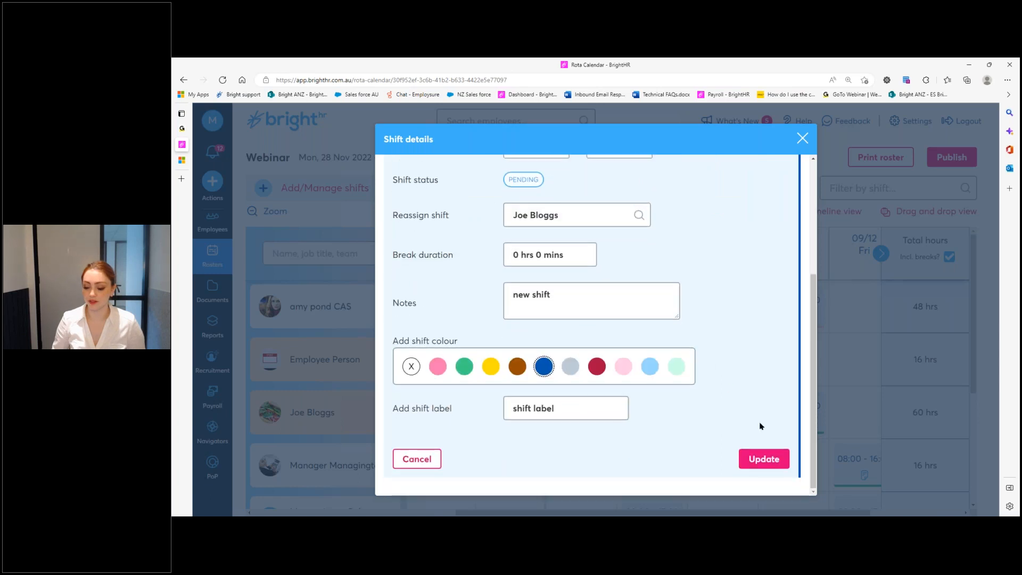
left_click(765, 459)
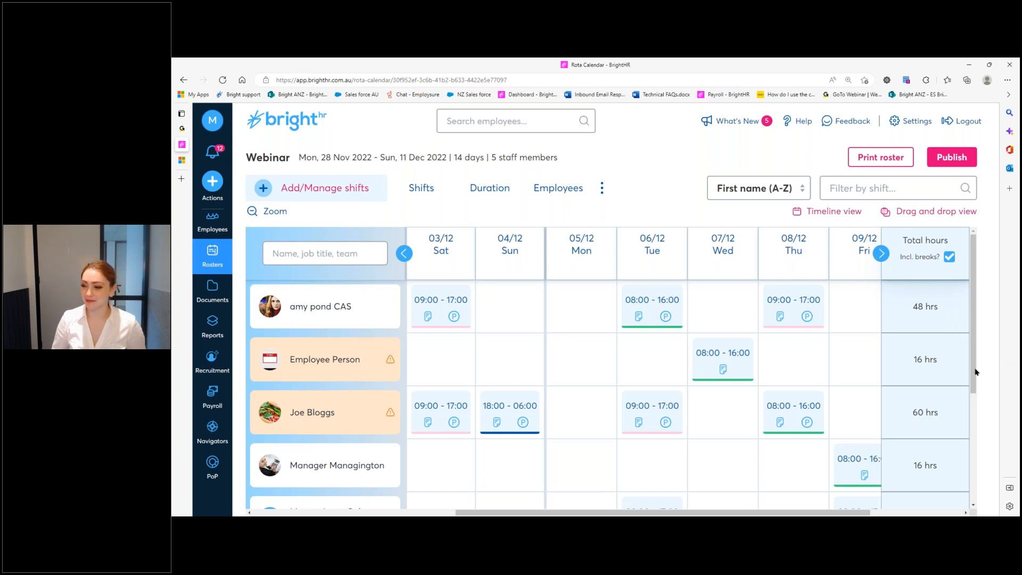
Examine the daily total hours for each day and the overall total beneath the employees.
left_click_drag(974, 371, 980, 401)
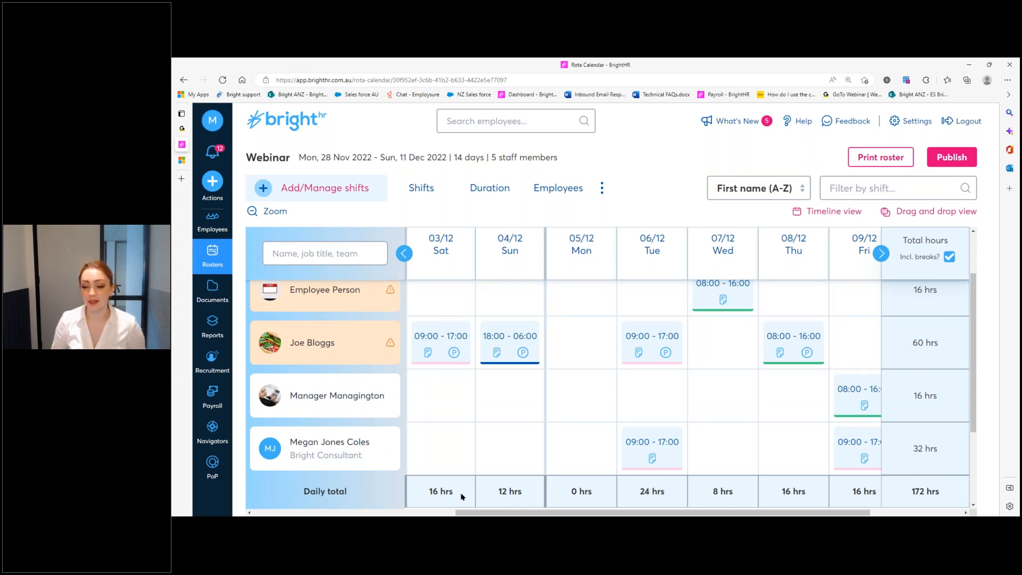
left_click_drag(462, 494, 428, 494)
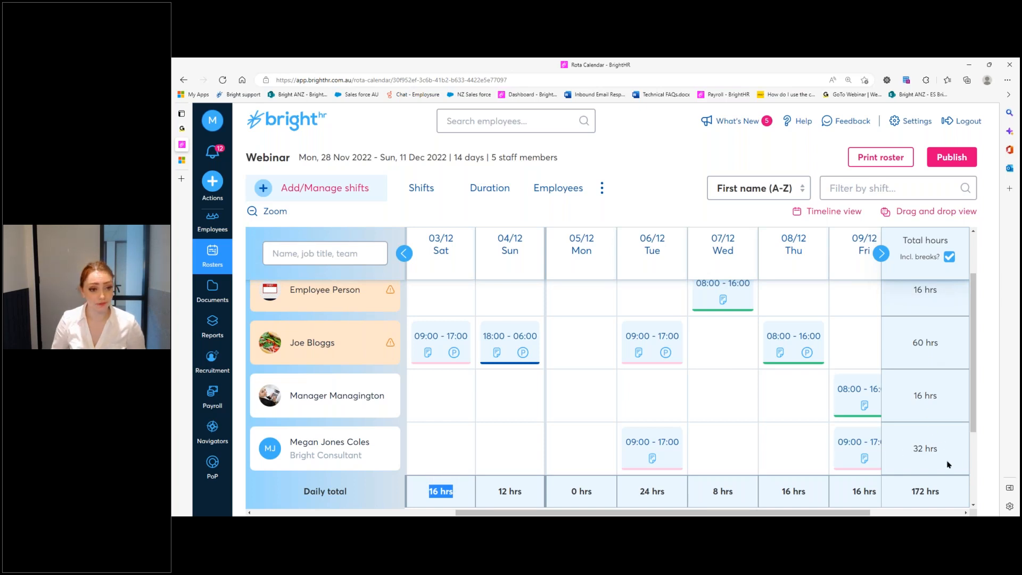
left_click(656, 158)
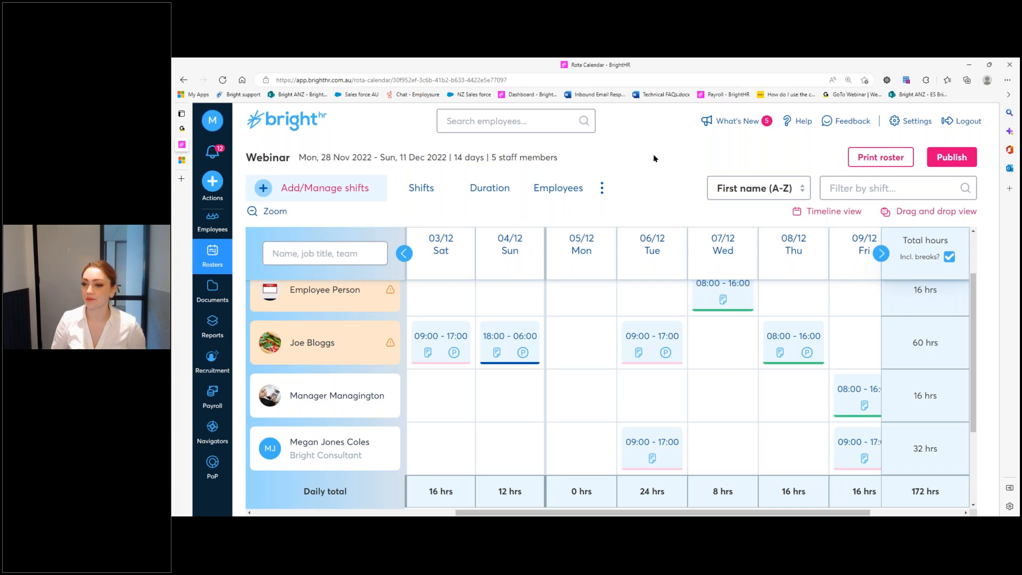
Switch the roster to the timeline view and review the shifts from Mon 28 Nov to Sun 4 Dec.
left_click(841, 213)
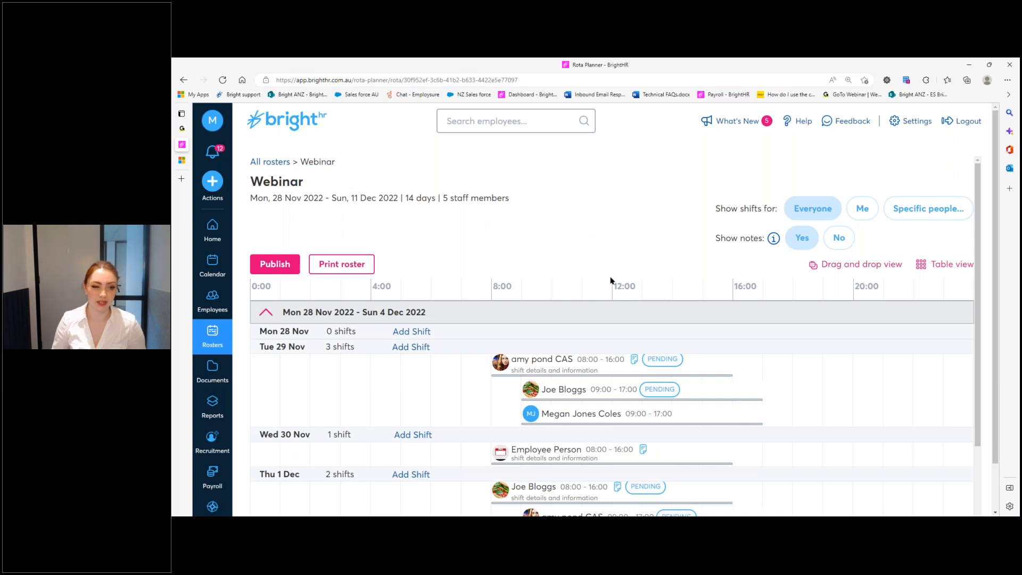
scroll(630, 339, "down", 1)
scroll(777, 398, "down", 5)
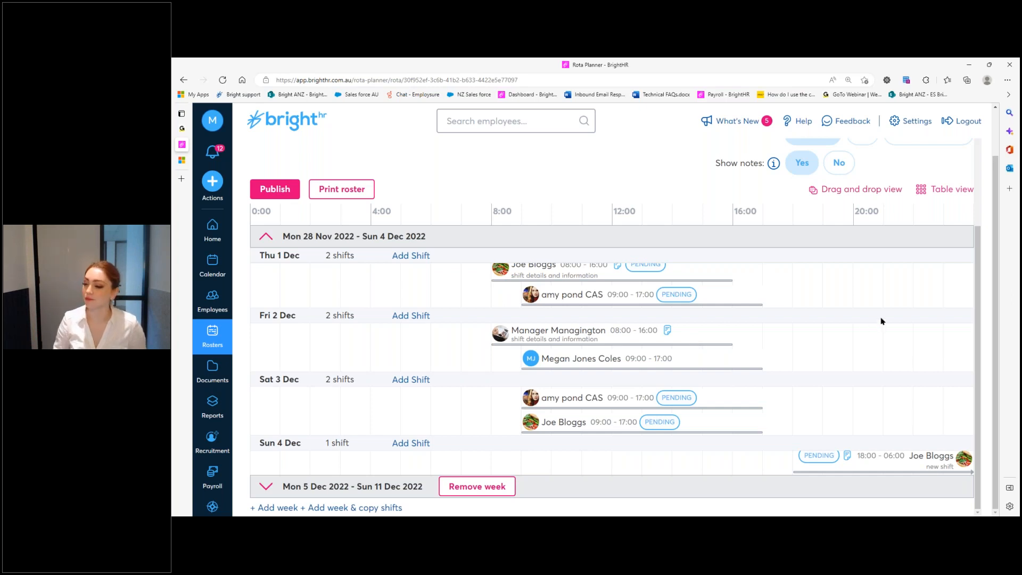
scroll(907, 269, "up", 1)
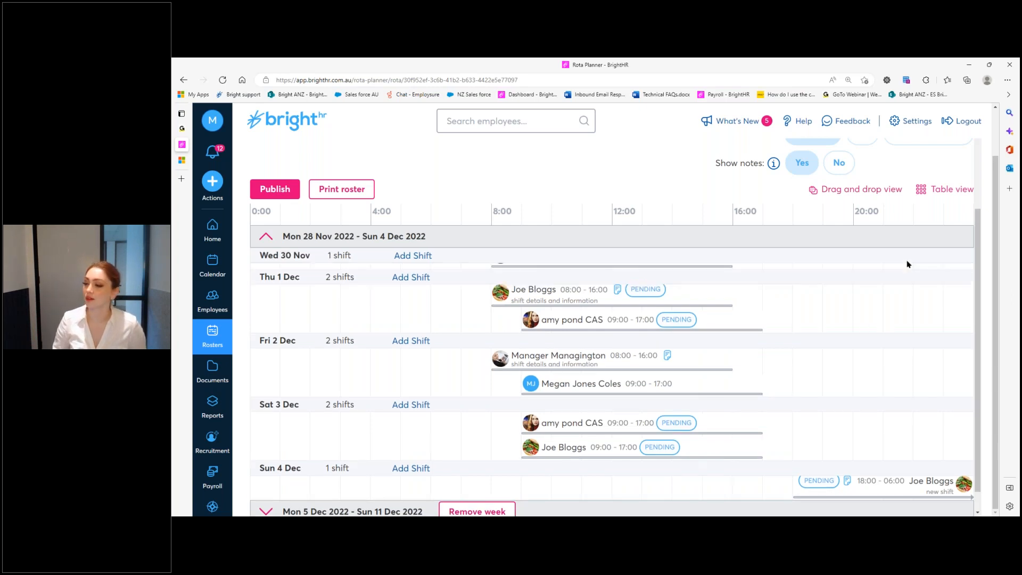
scroll(907, 264, "up", 2)
scroll(885, 222, "up", 2)
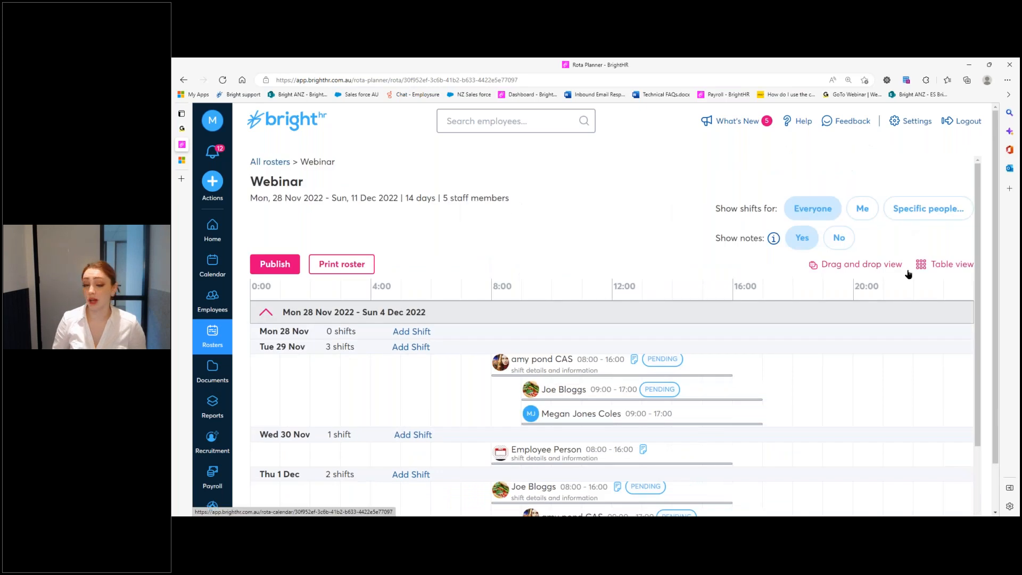
Switch to the drag and drop view and assign the first listed employee to the 18:00 - 06:00 shift on Tue 29 Nov.
left_click(882, 269)
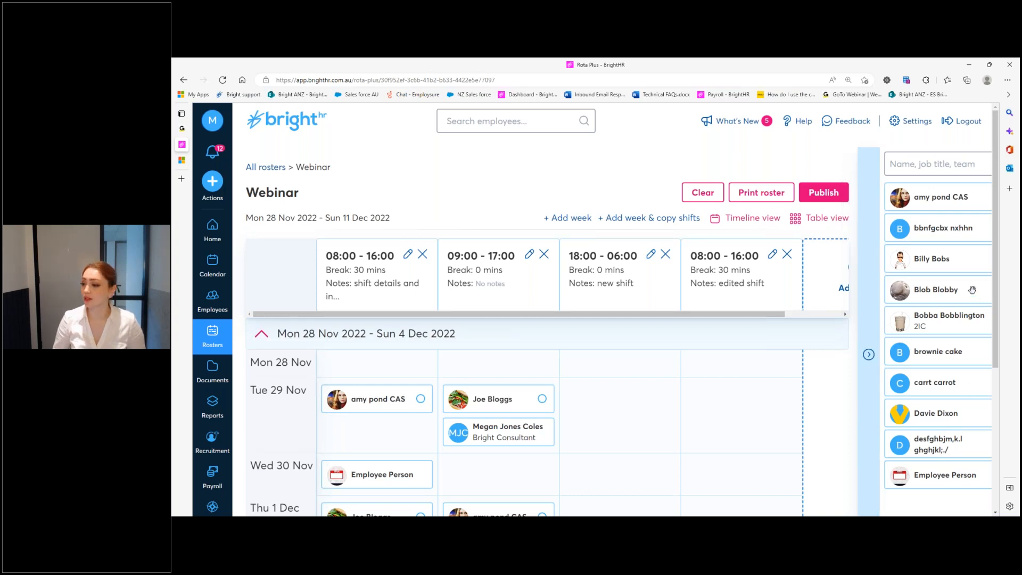
left_click_drag(961, 199, 656, 426)
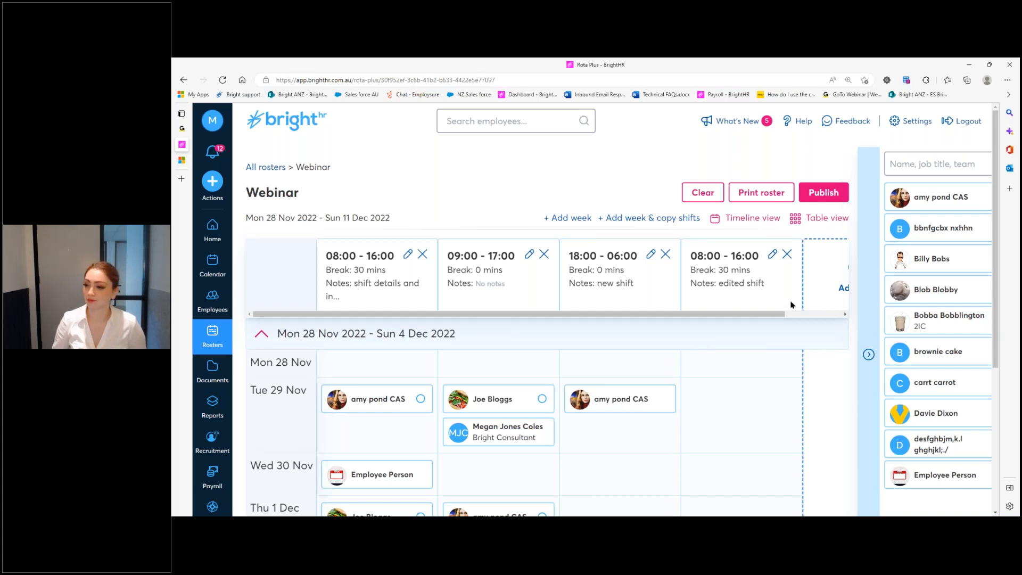
scroll(796, 290, "down", 4)
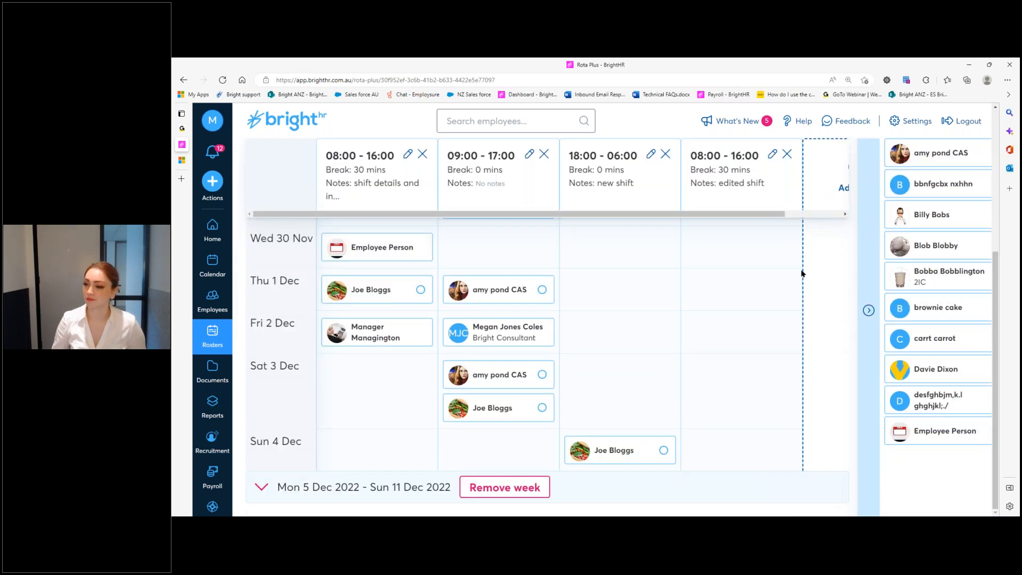
scroll(803, 273, "up", 5)
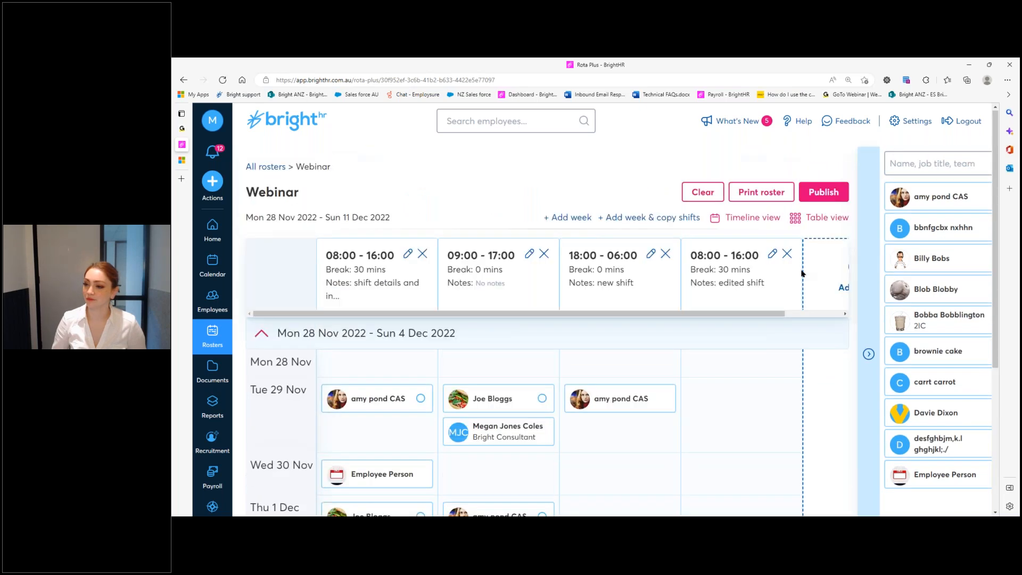
Return to the table view and publish the Webinar roster to the employees.
left_click(813, 219)
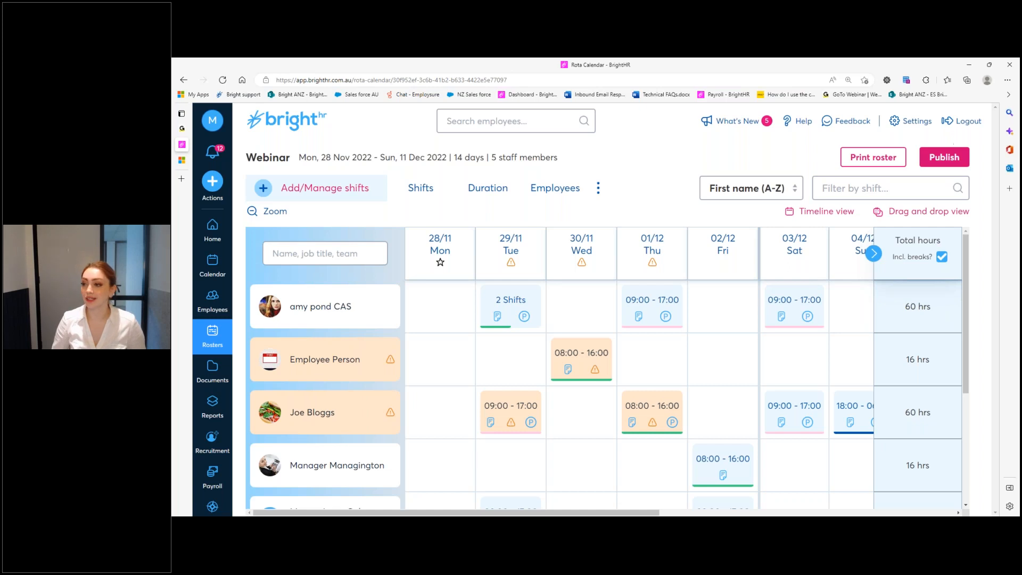
left_click(943, 154)
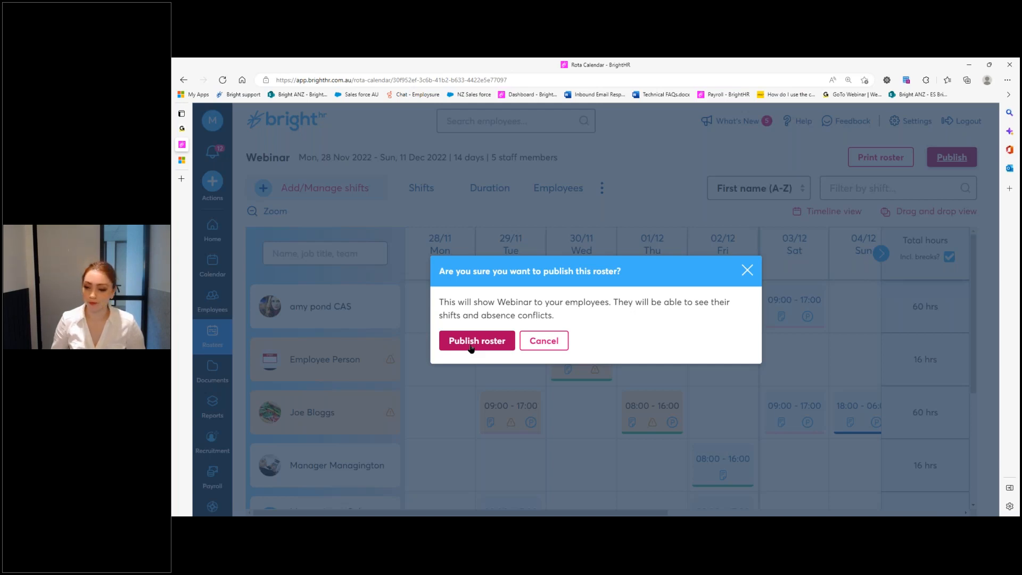
left_click(471, 347)
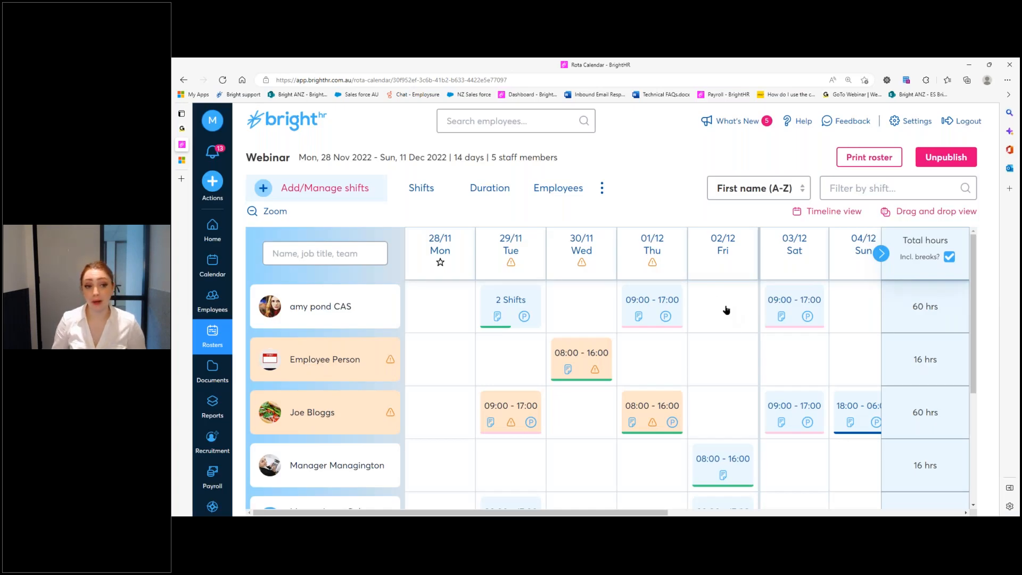
Check the conflict details of the 08:00 - 16:00 shift on Wed 30/11 and review the roster notifications.
scroll(625, 300, "down", 2)
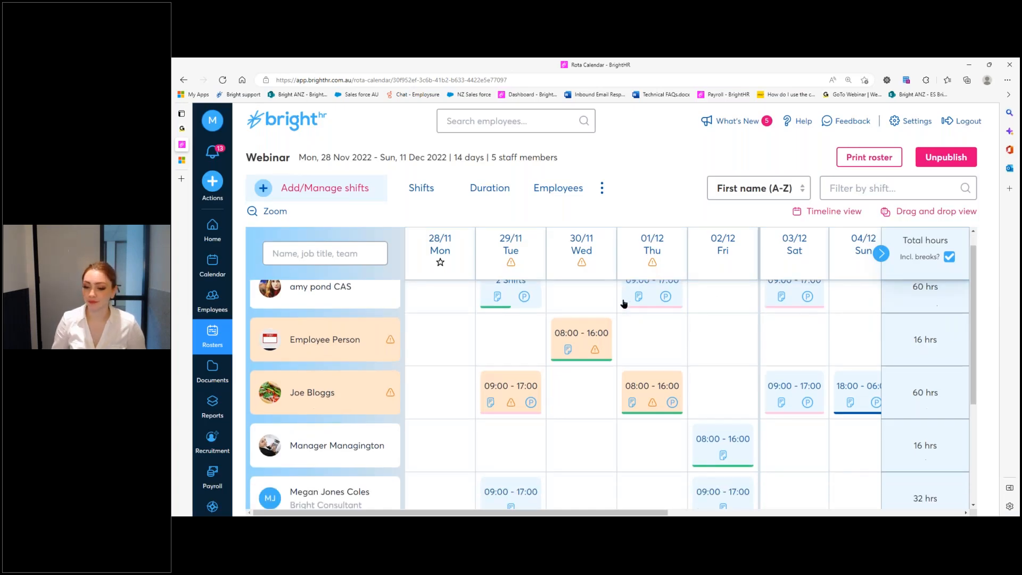
mouse_move(585, 290)
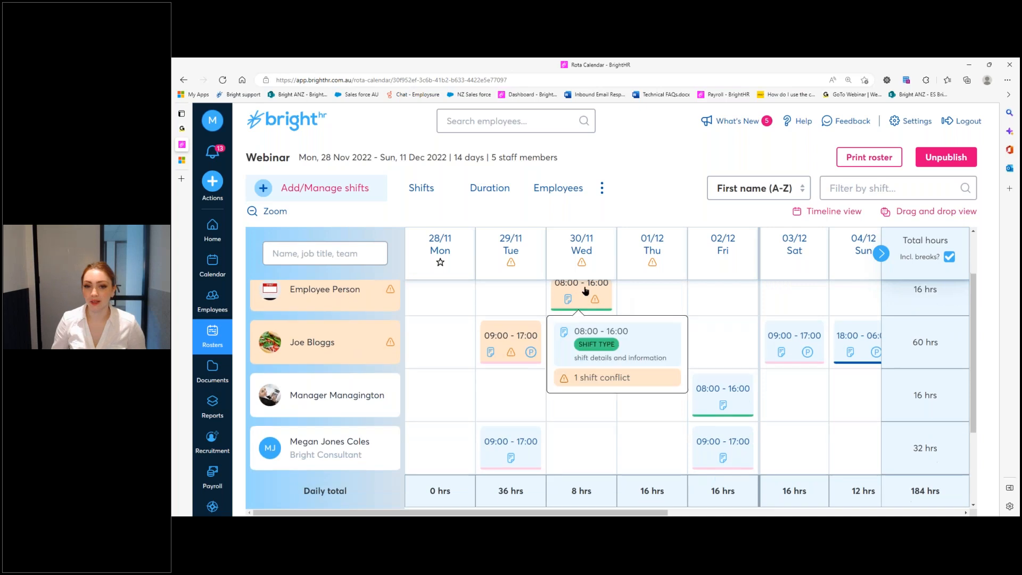
left_click(213, 153)
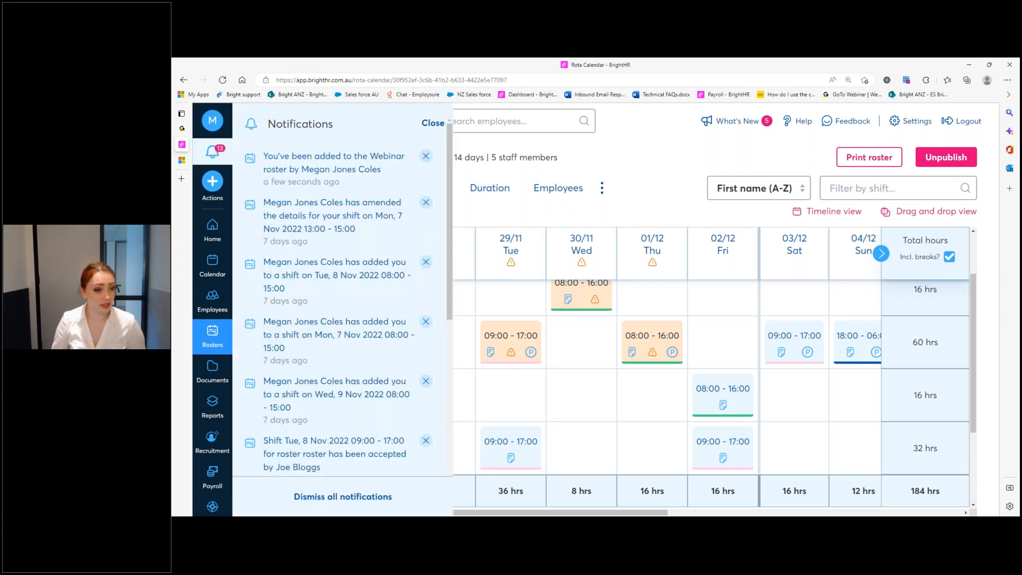
left_click(433, 124)
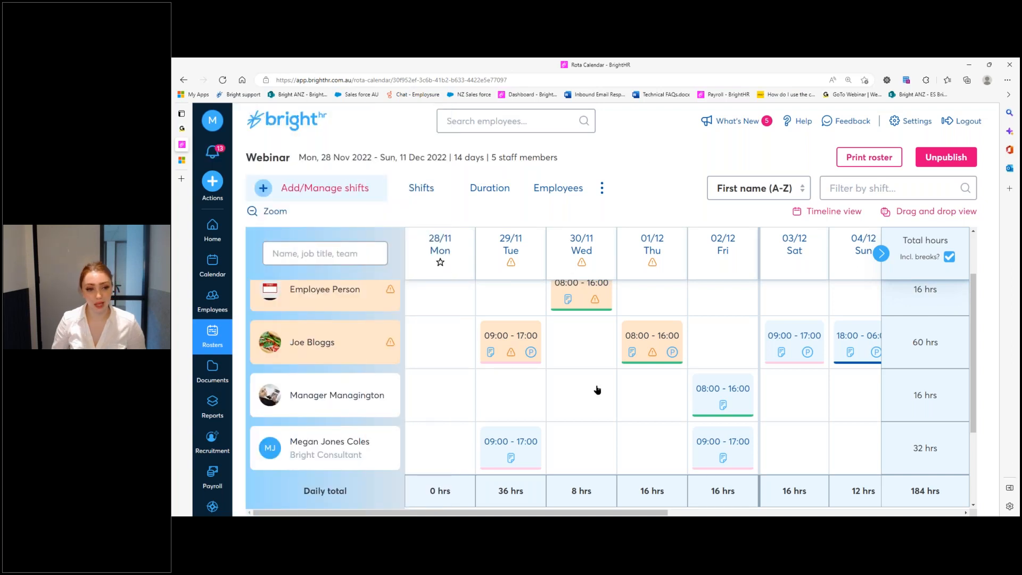
Set the start of the Bright Consultant's shift on Tue 29/11 to 10:00, save it and check the notifications about the amendment.
left_click(519, 445)
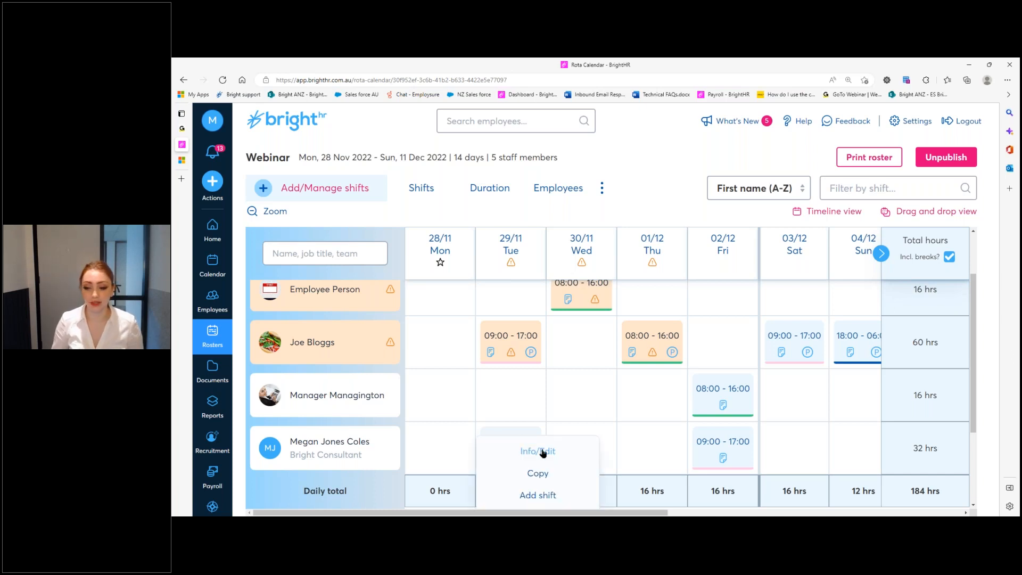
left_click(543, 453)
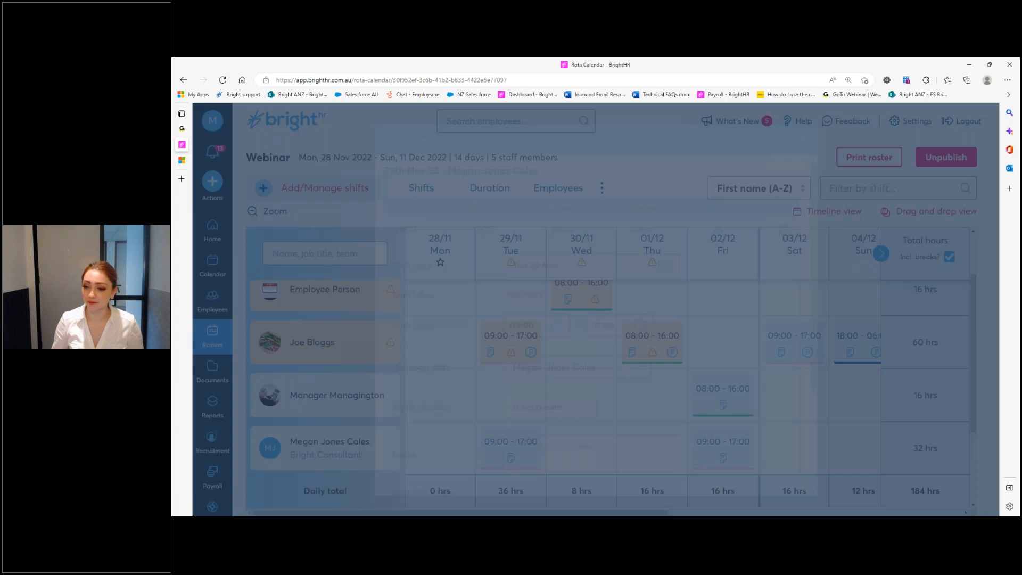
left_click(556, 326)
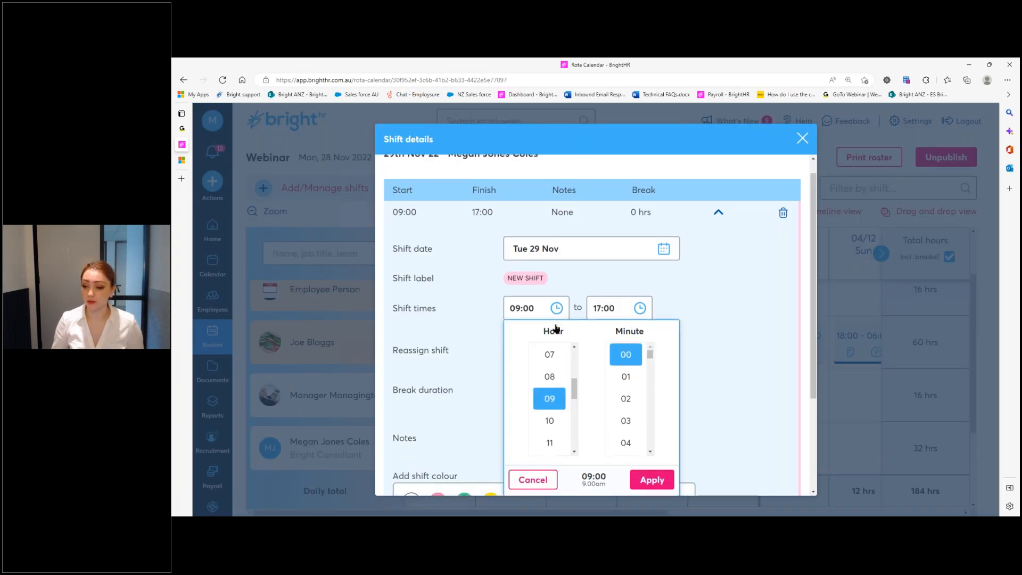
left_click(554, 420)
left_click(654, 478)
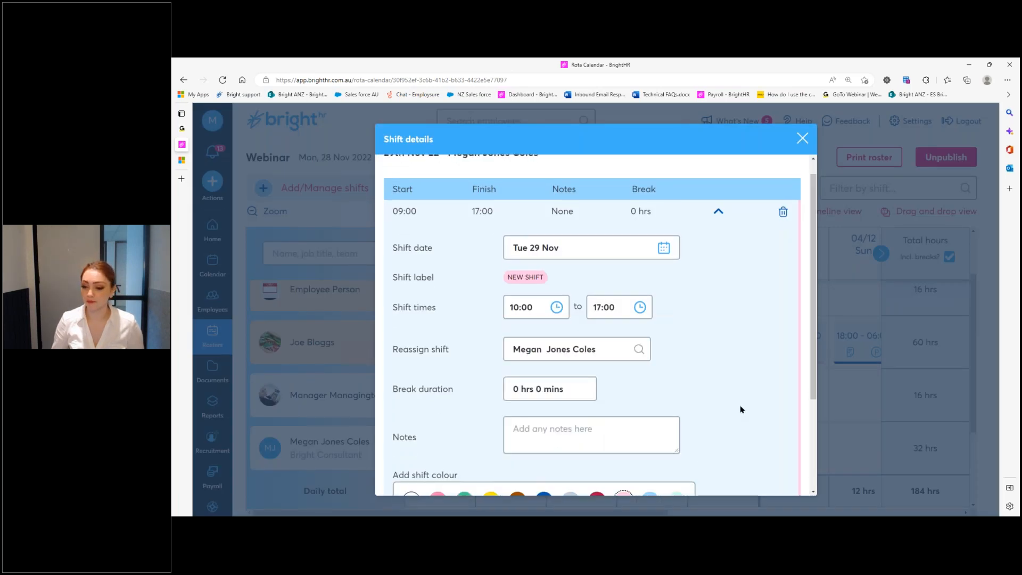
scroll(740, 409, "down", 3)
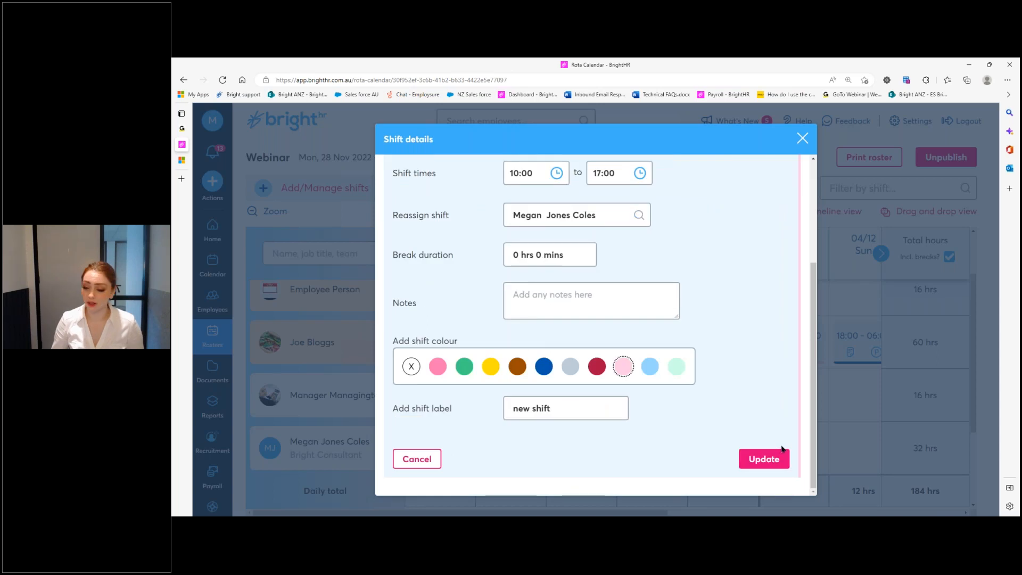
left_click(764, 460)
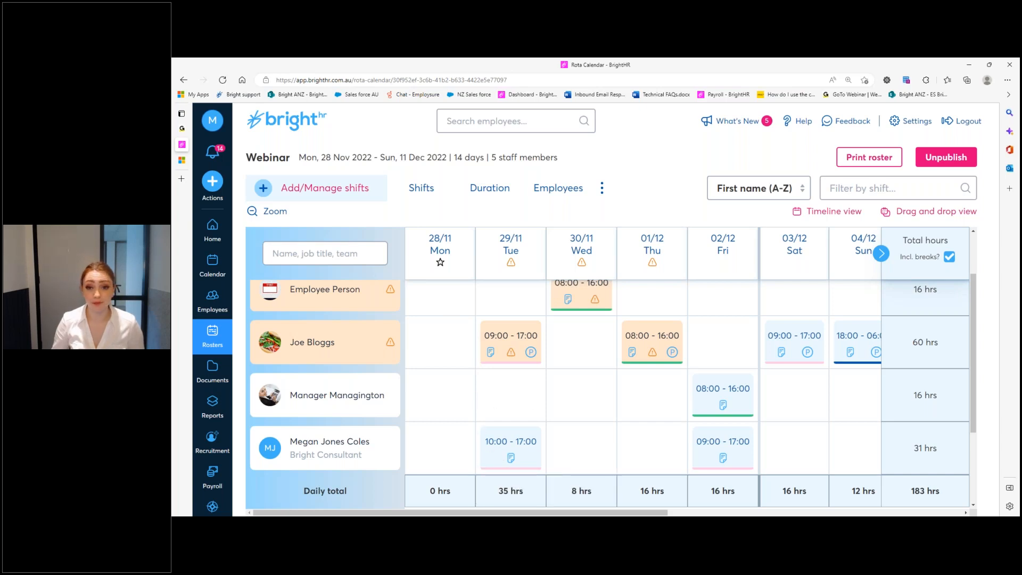
left_click(213, 155)
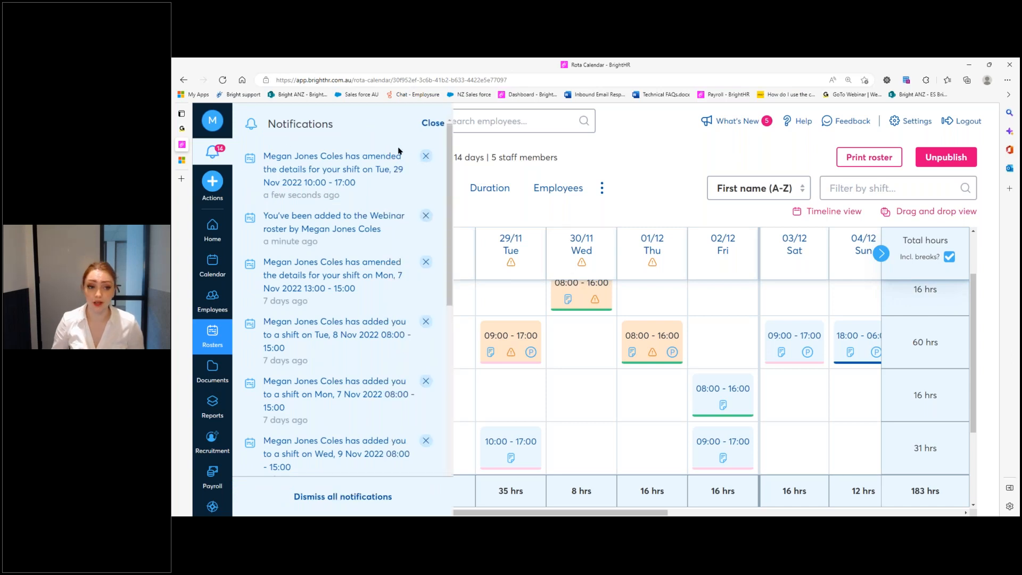
left_click(433, 123)
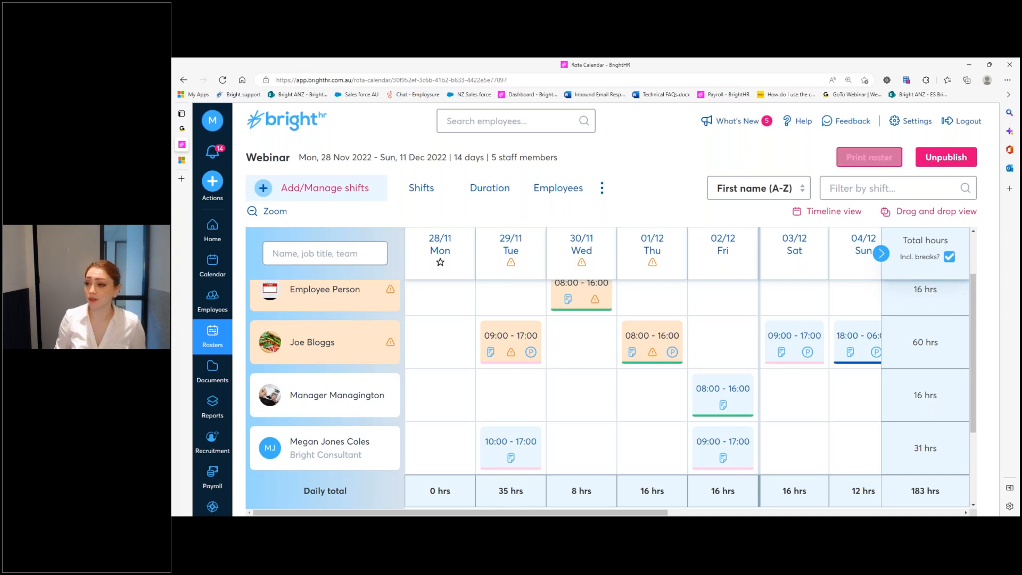
Open the company settings and review the employee settings, including the option to hide employees.
left_click(910, 123)
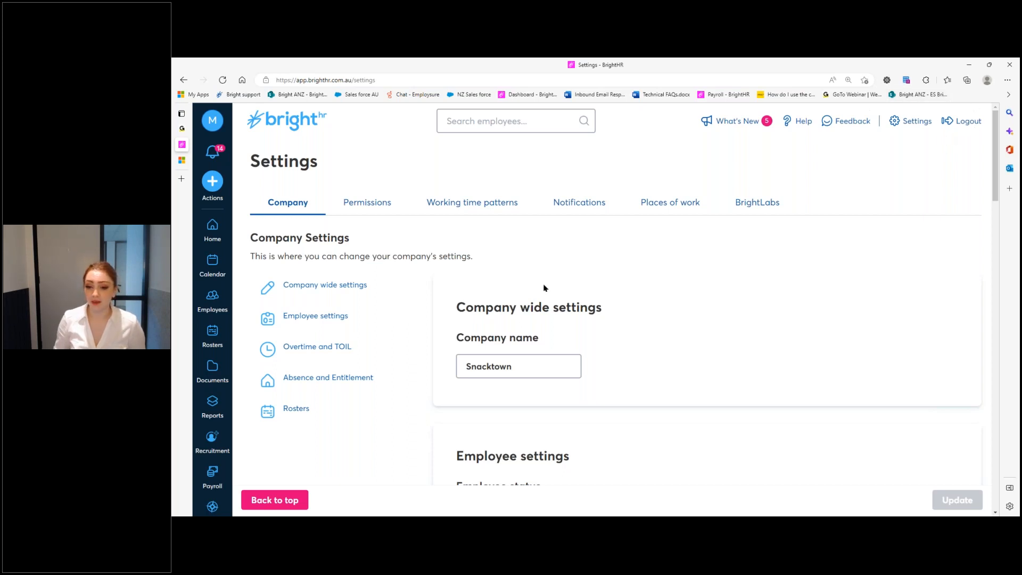
left_click(305, 317)
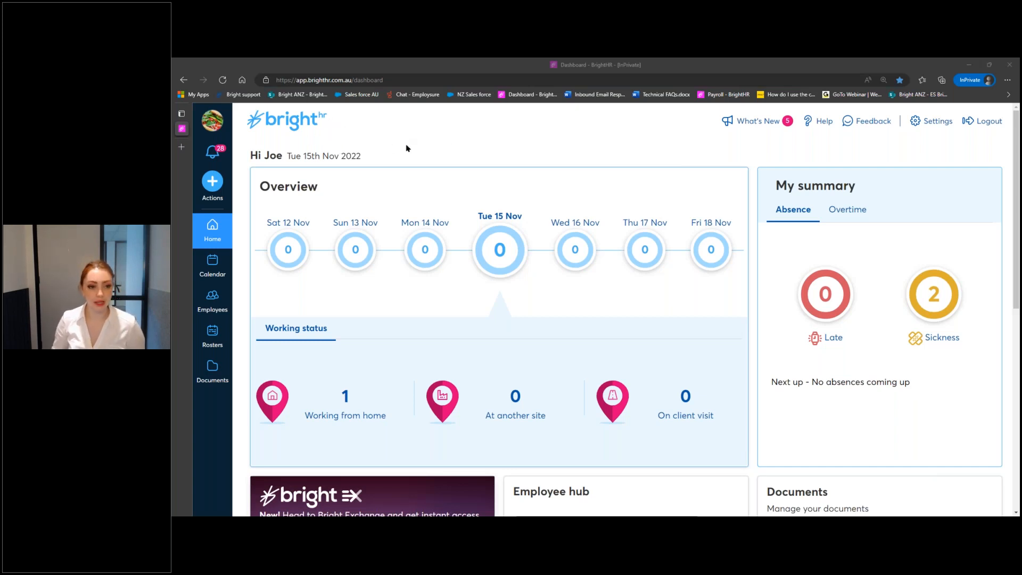
Switch to the employee's InPrivate session, refresh the dashboard and open the notification about being added to the Webinar roster.
left_click(221, 163)
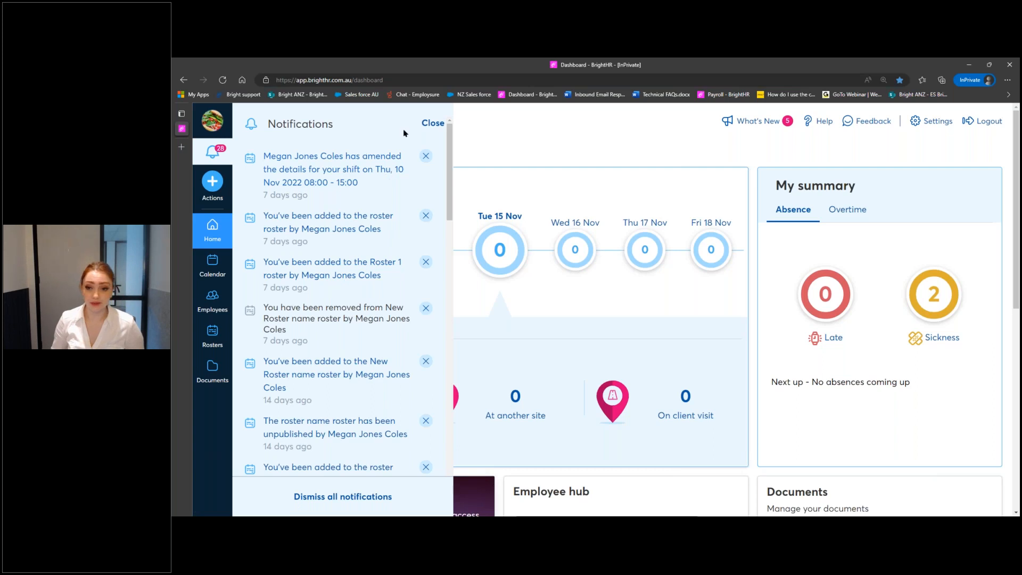
left_click(544, 123)
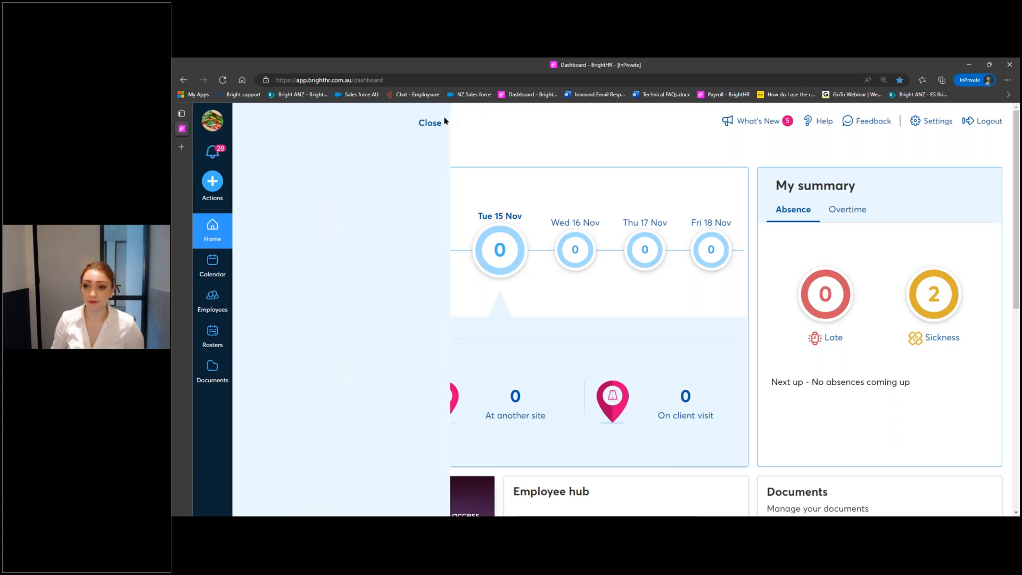
left_click(222, 79)
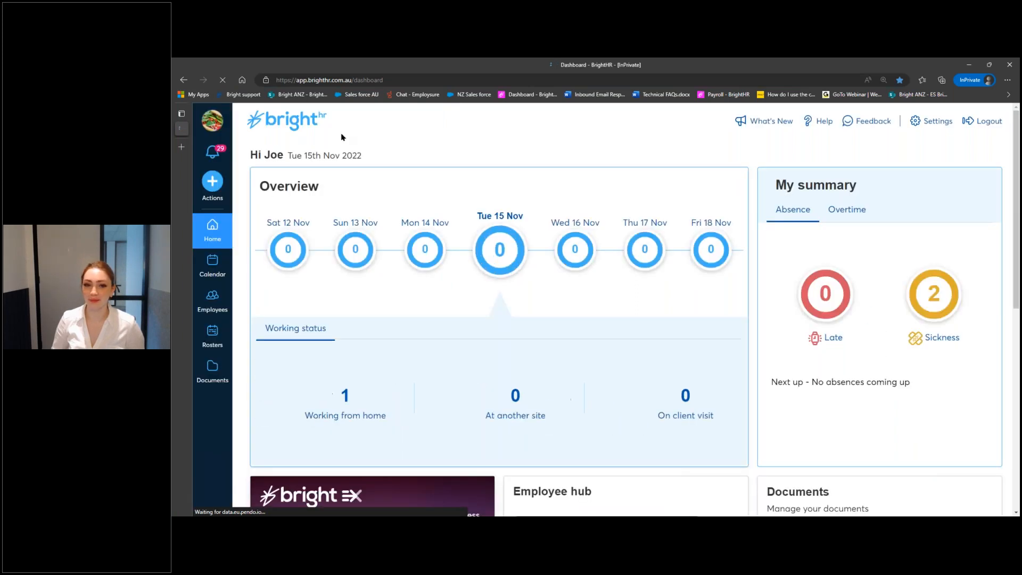
left_click(215, 153)
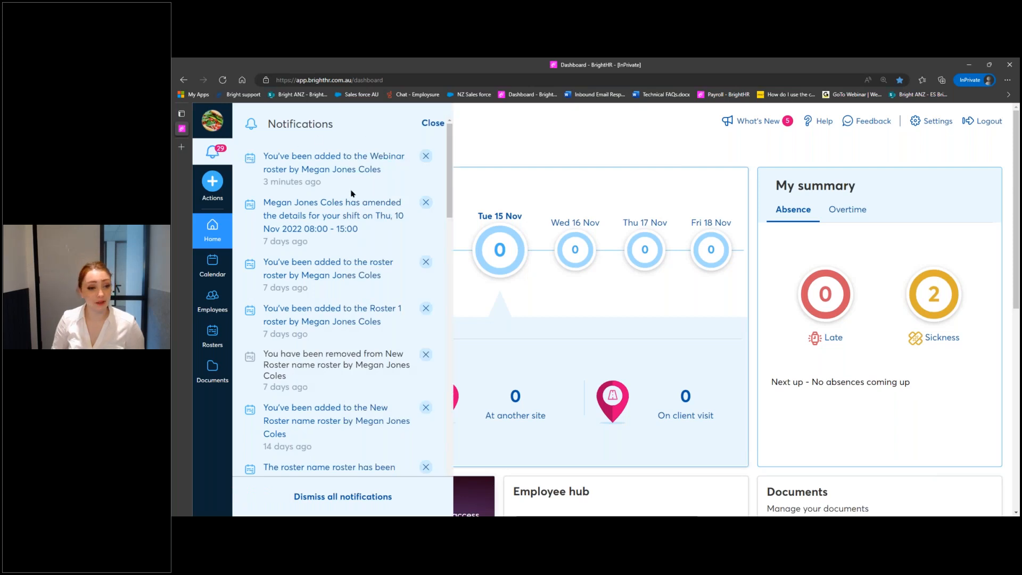
left_click(330, 172)
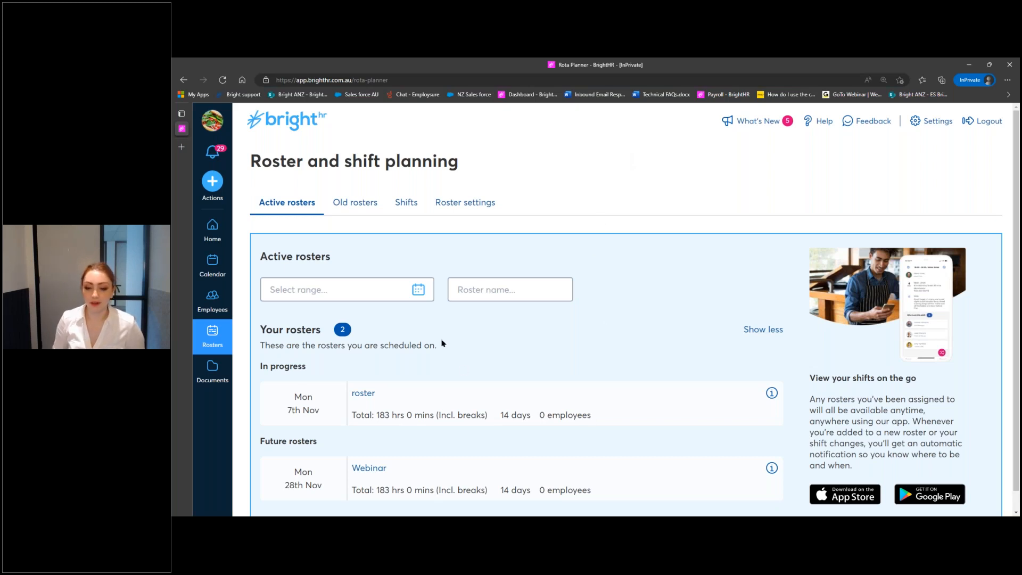
Review the Webinar roster's Week 1 summary, close it, and open the roster to check the employee's 09:00 - 17:00 shift on Tue 29/11.
scroll(451, 348, "down", 1)
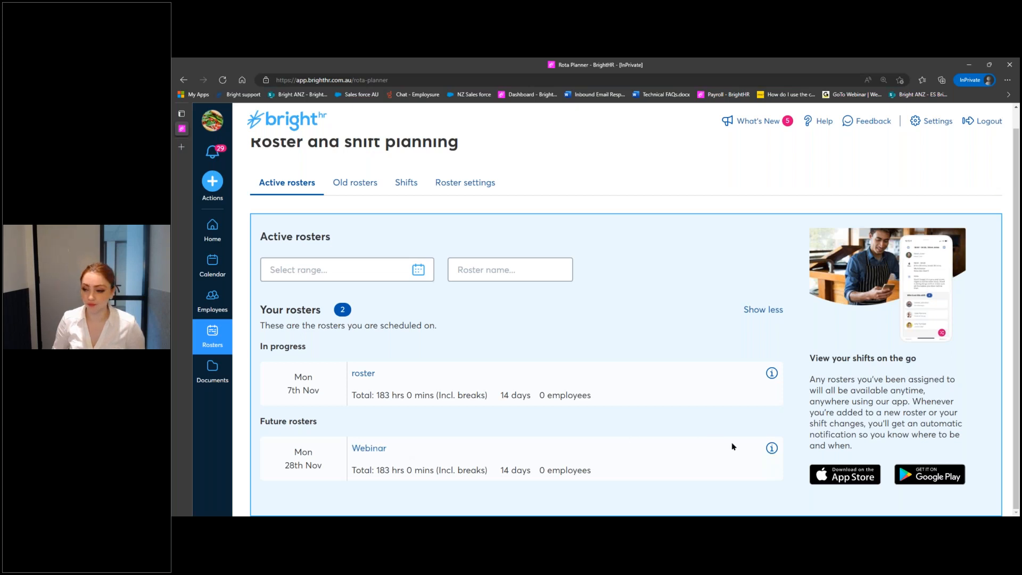
left_click(771, 448)
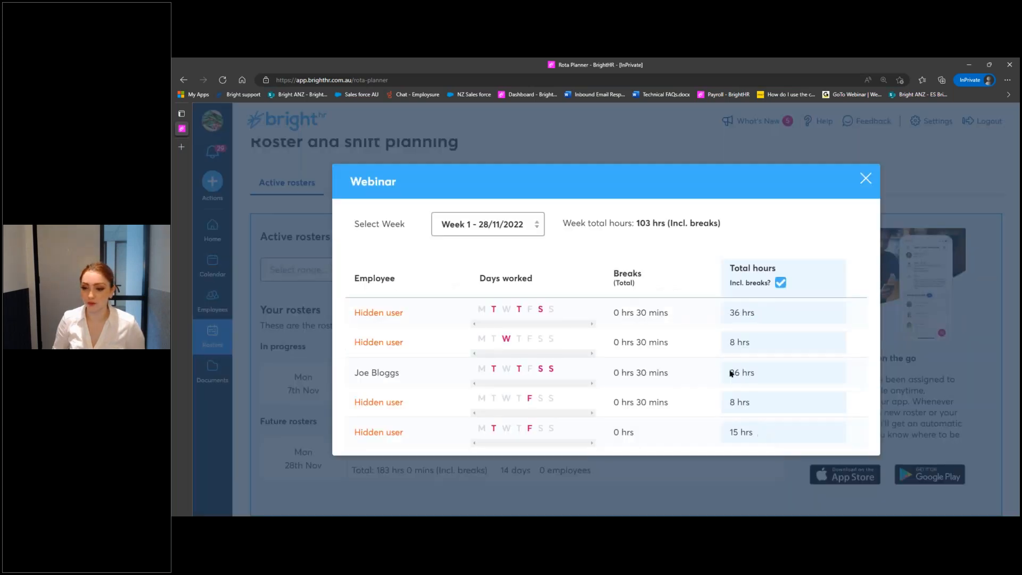
left_click_drag(410, 315, 351, 317)
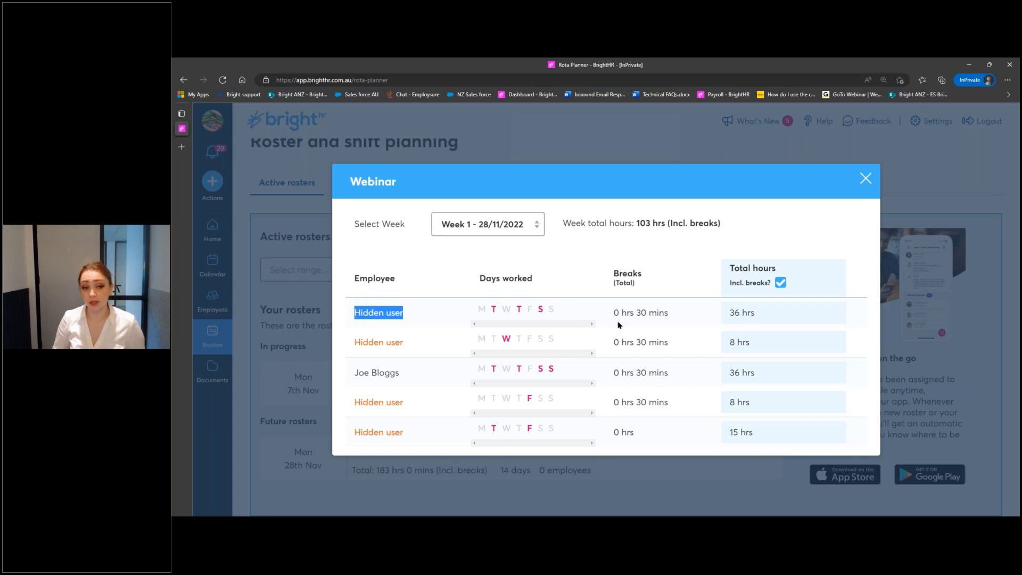
left_click(867, 178)
left_click(867, 178)
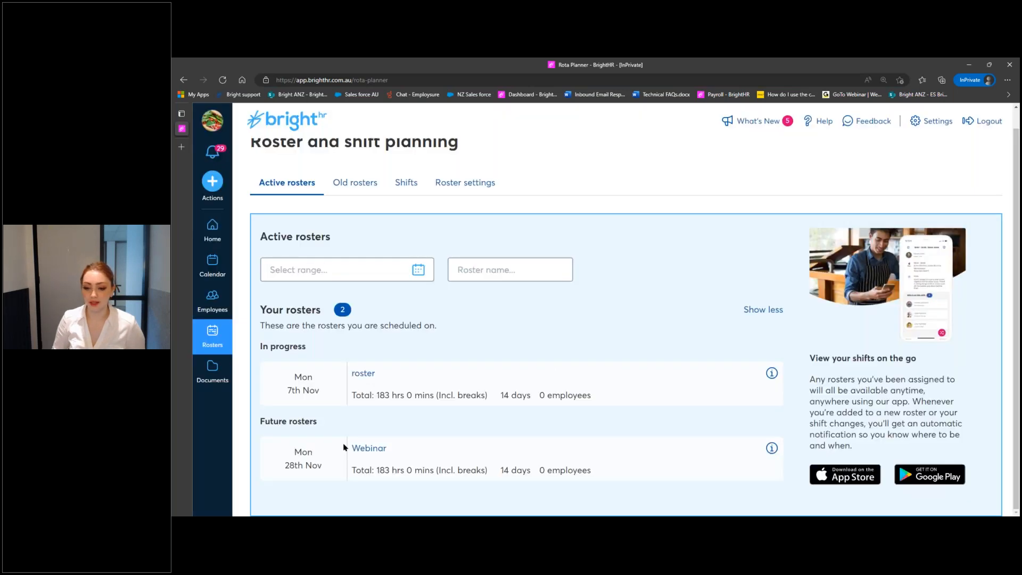
left_click(368, 450)
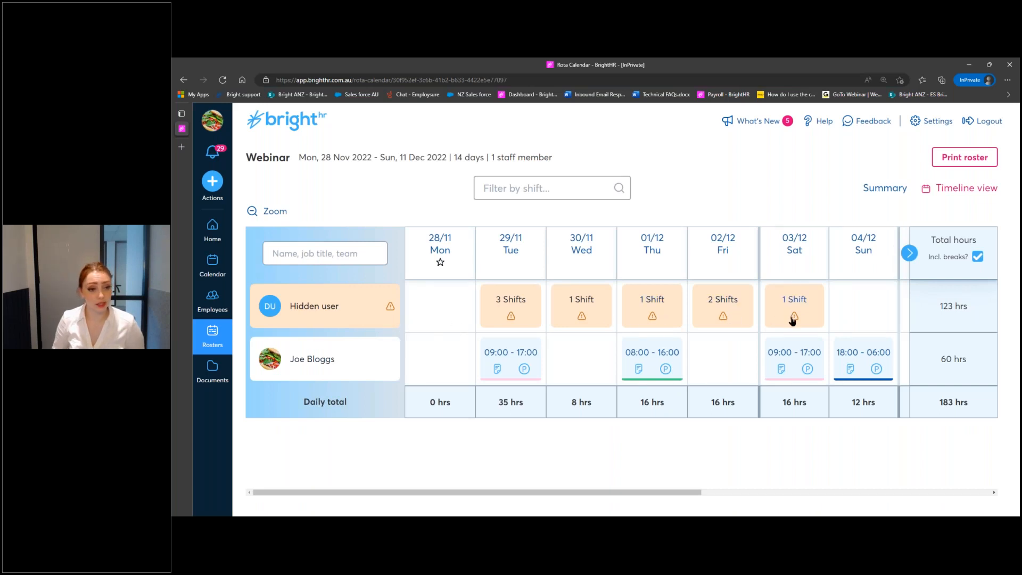
mouse_move(505, 374)
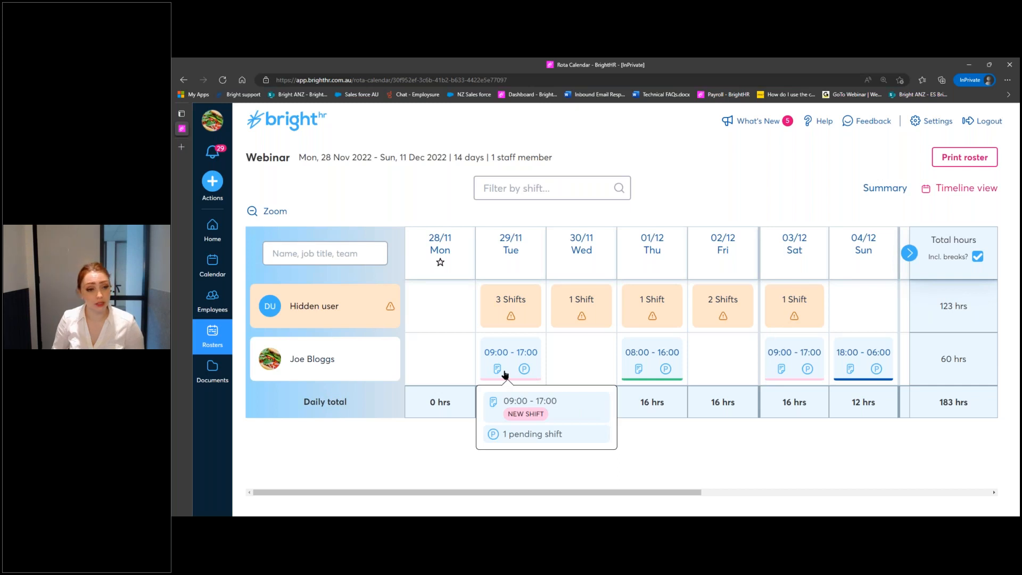
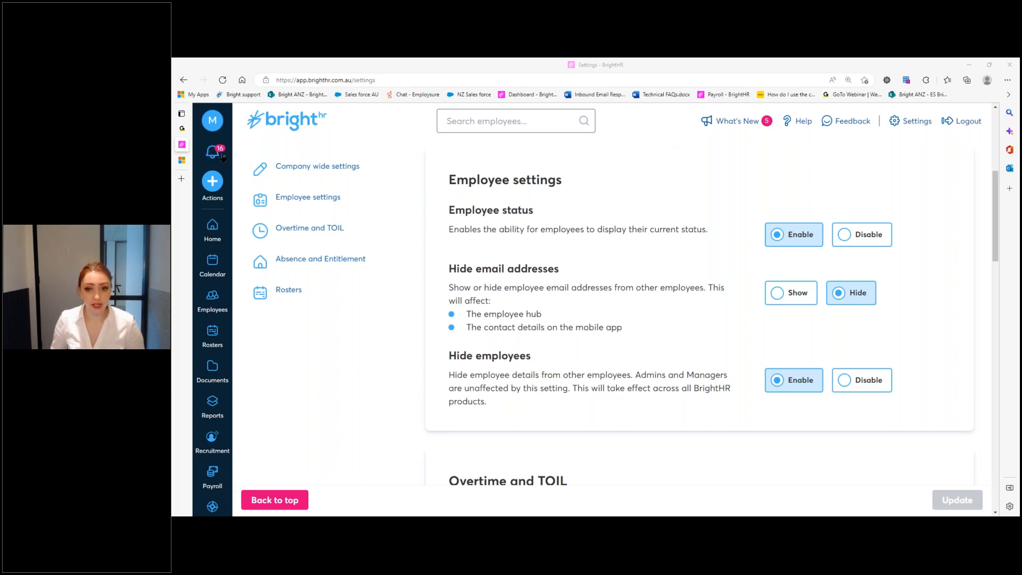
Return to the administrator session and open the notification about the declined Webinar shift on Thu, 1 Dec 2022.
left_click(216, 153)
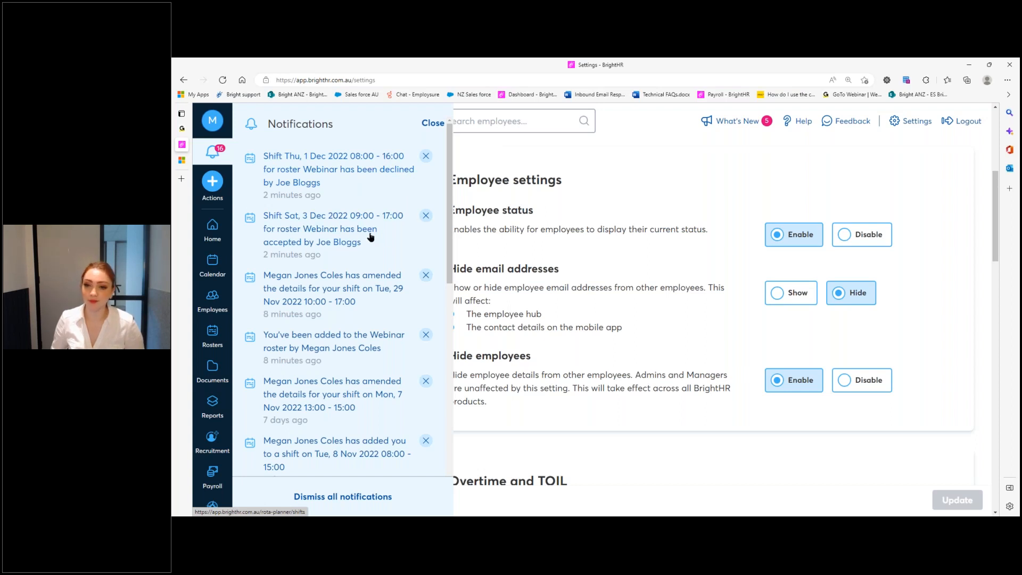
left_click(282, 184)
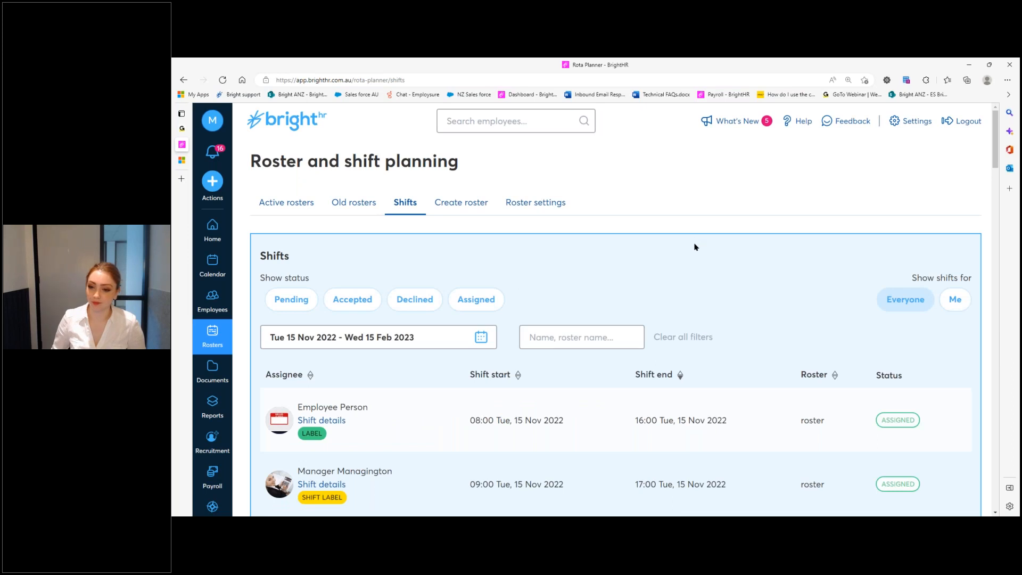
scroll(693, 247, "down", 2)
scroll(478, 215, "up", 2)
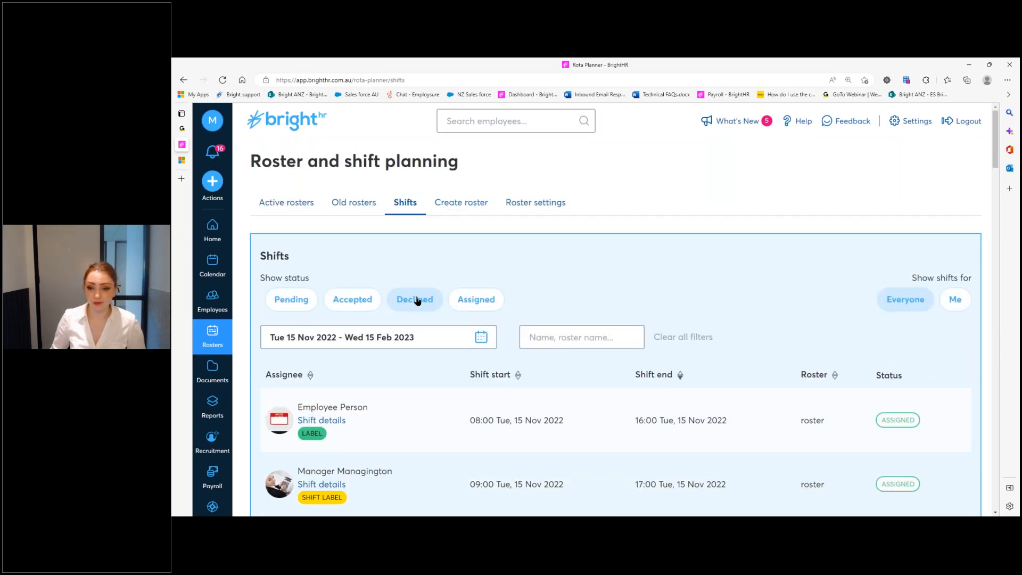
Filter the shifts in turn by Declined, Accepted, Pending and Assigned status and look through the assigned ones.
left_click(417, 301)
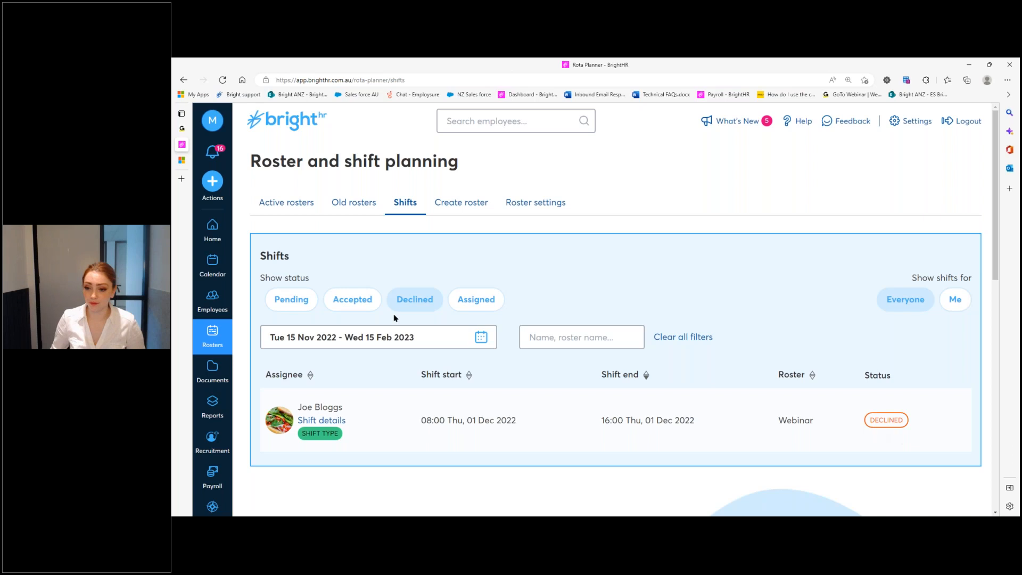
left_click(363, 301)
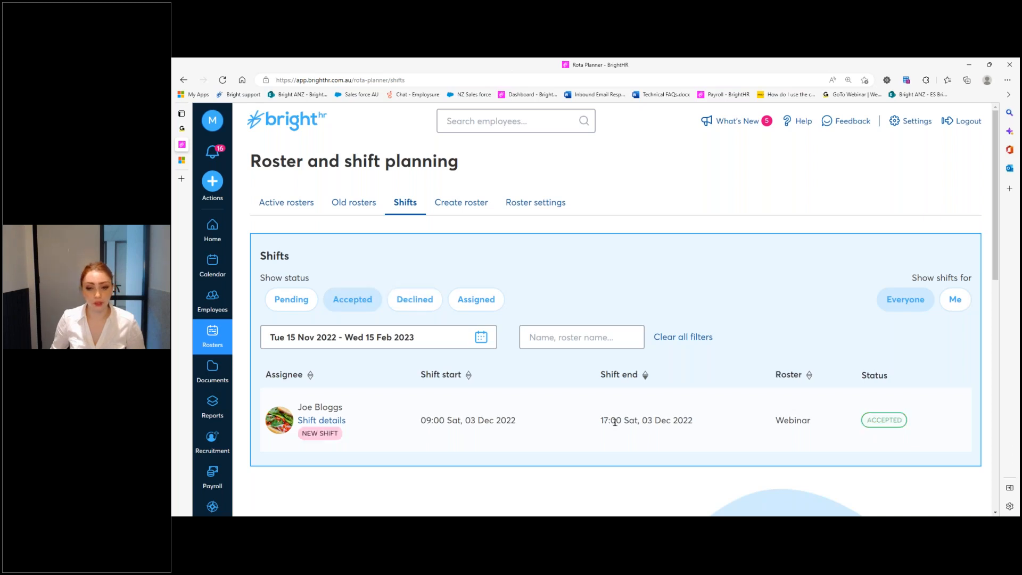
left_click(289, 306)
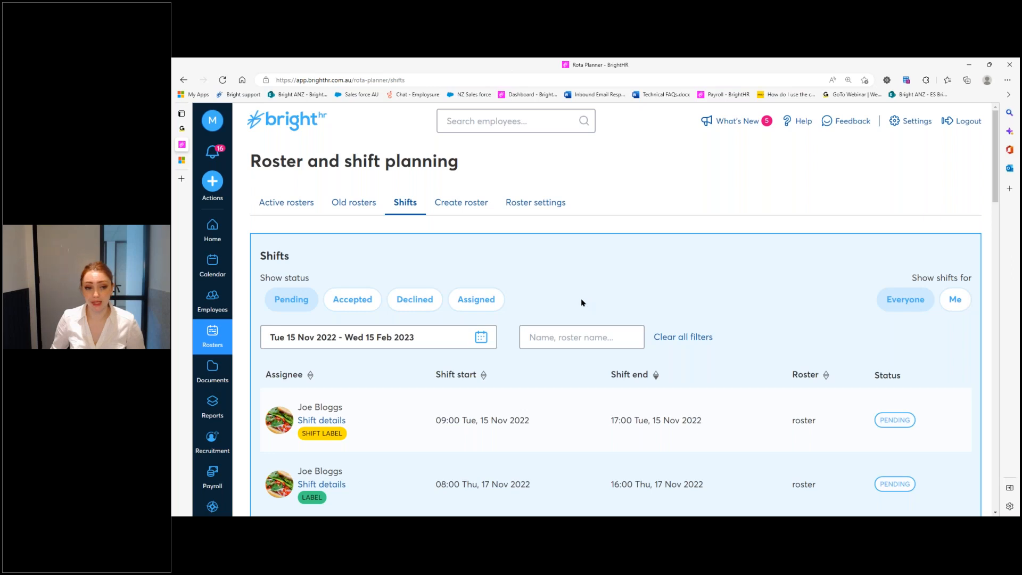
left_click(497, 300)
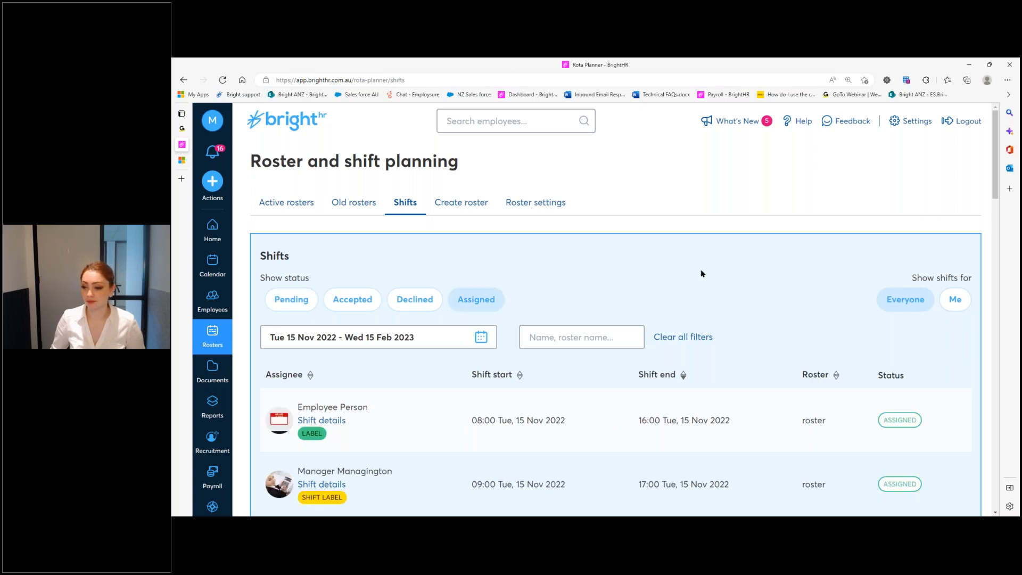
scroll(708, 277, "down", 5)
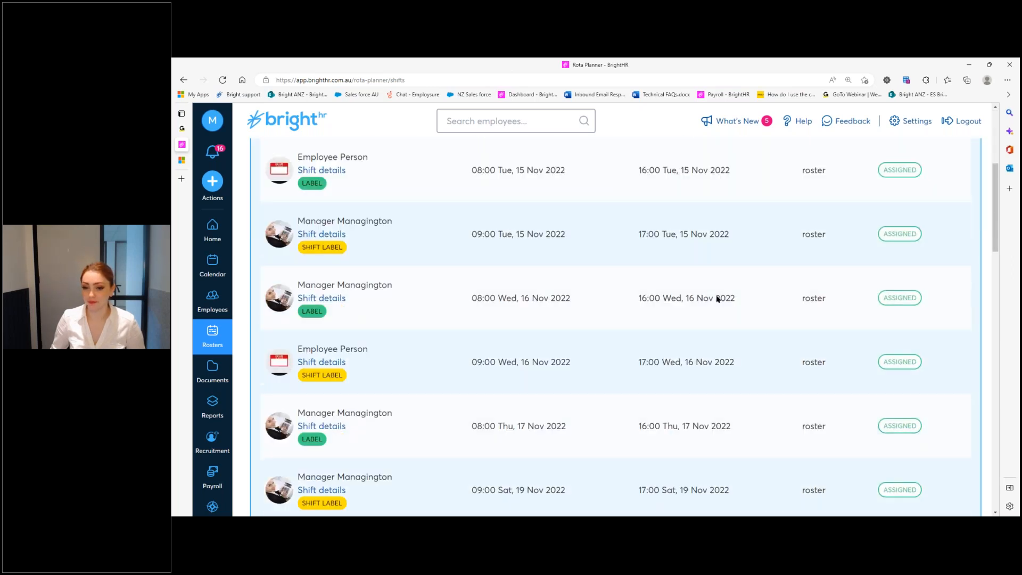
scroll(717, 299, "down", 9)
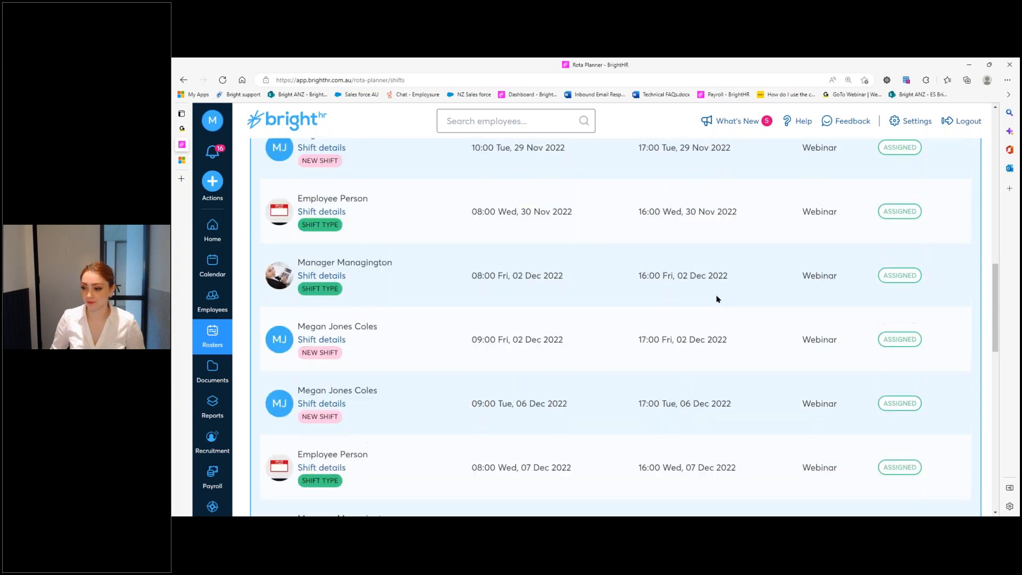
scroll(644, 337, "up", 12)
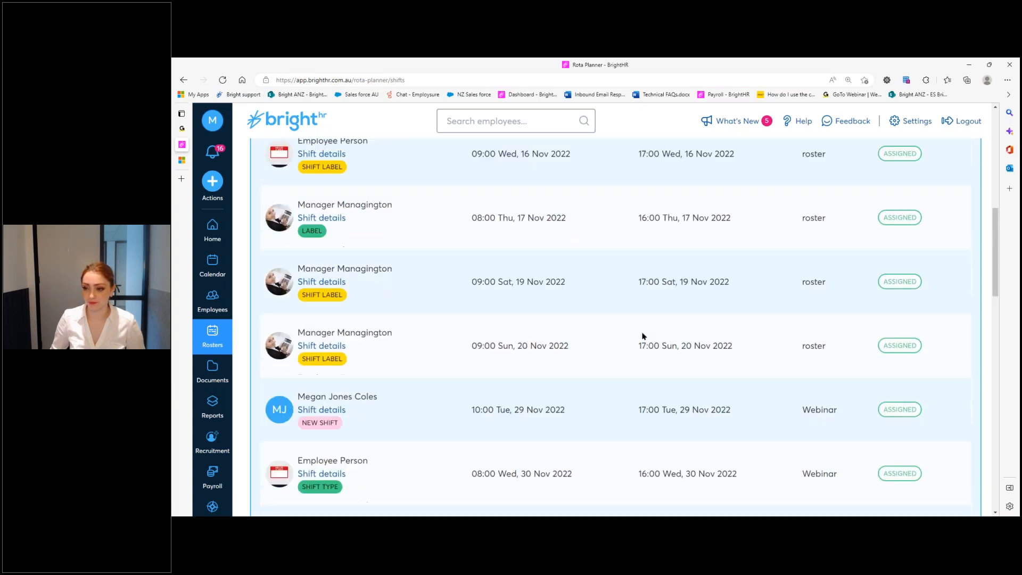
scroll(642, 336, "up", 3)
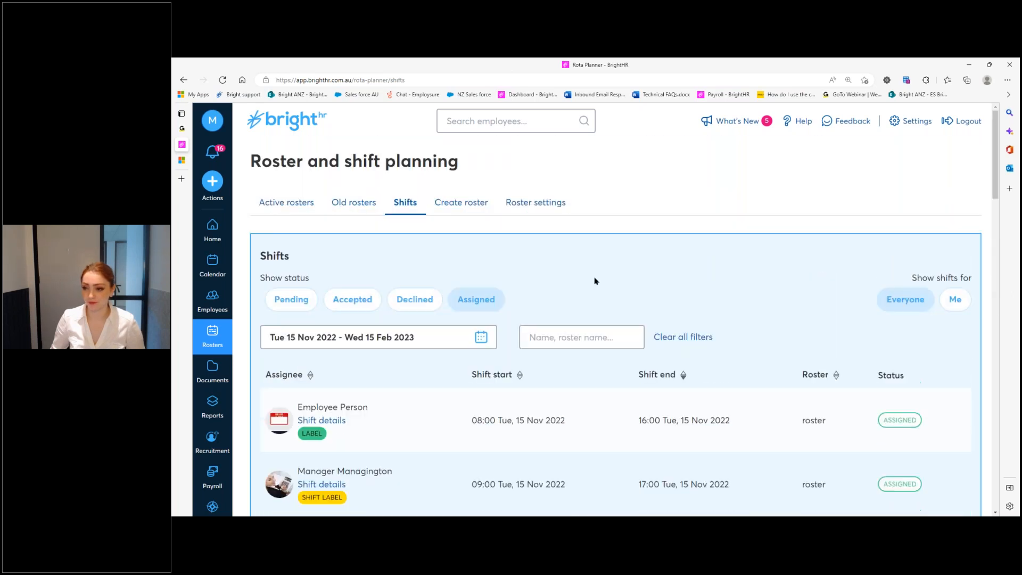
Look through the published and unpublished rosters among the active rosters.
left_click(275, 208)
scroll(621, 318, "down", 4)
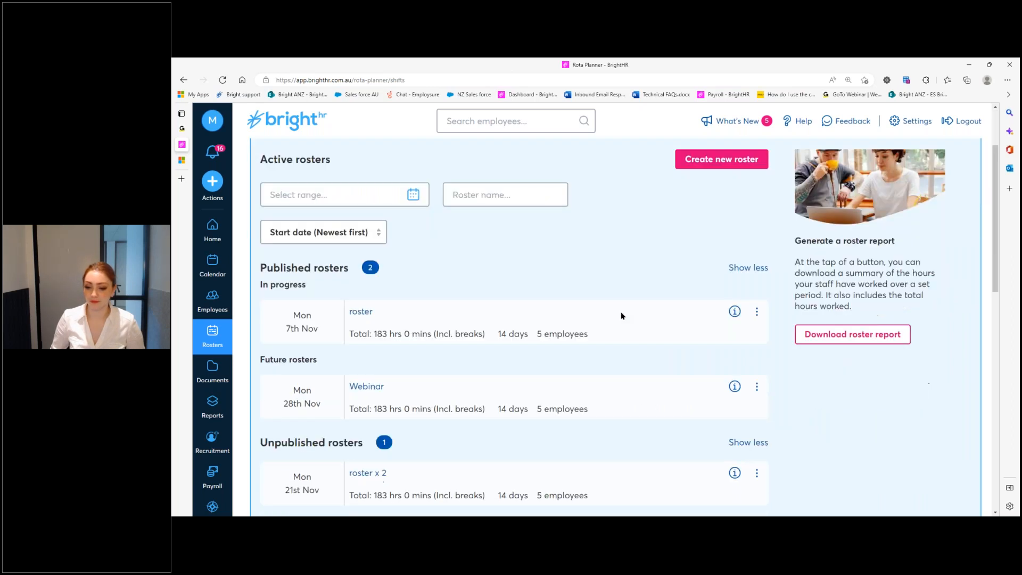
scroll(663, 320, "up", 4)
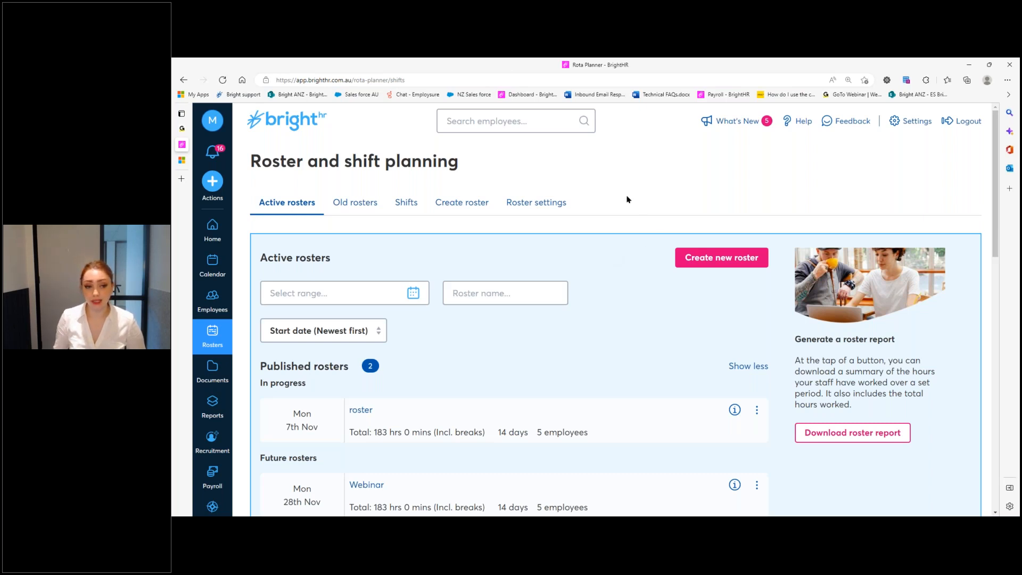
Open the roster settings and review the default view, shift label and accept/decline options.
left_click(533, 209)
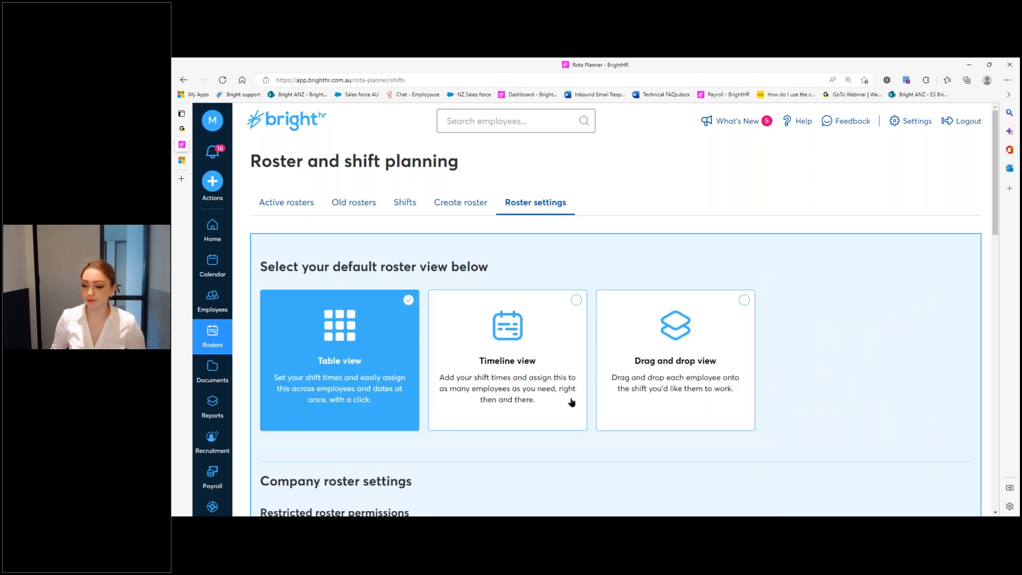
scroll(571, 402, "down", 7)
scroll(573, 448, "down", 1)
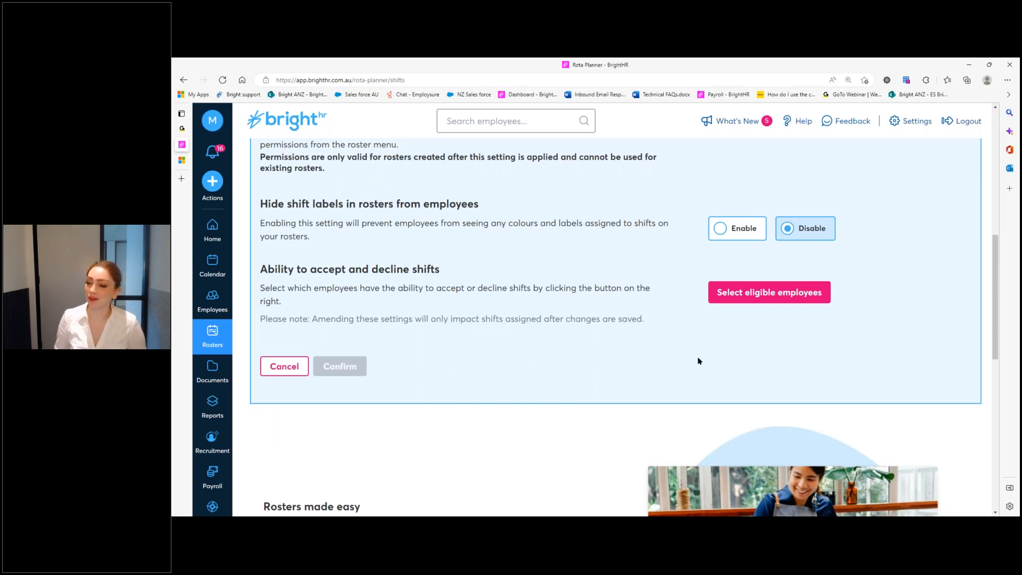
Review which employees and teams are eligible to accept and decline shifts, and cancel the selection without updating it.
left_click(755, 297)
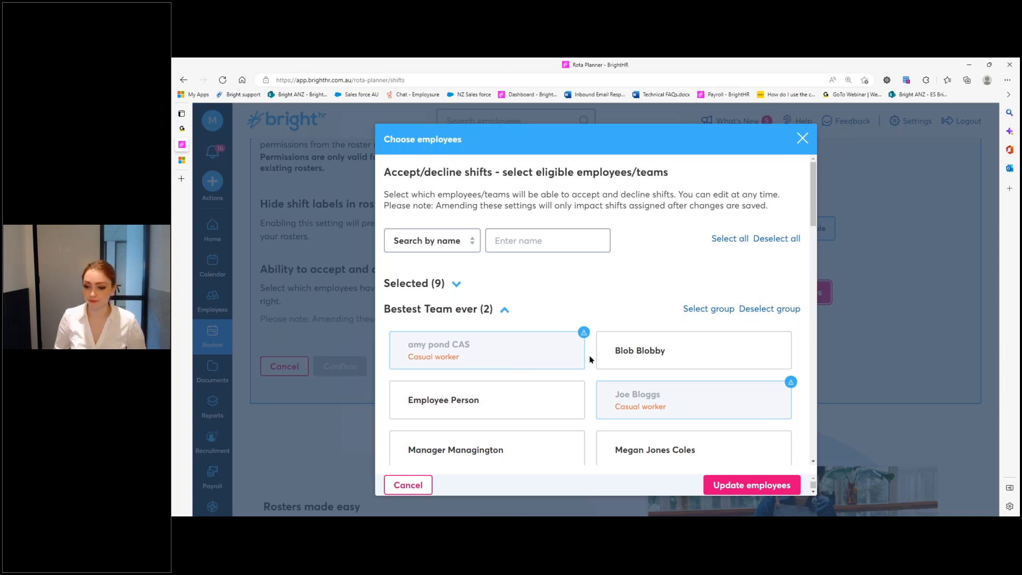
scroll(612, 346, "down", 3)
scroll(592, 362, "down", 3)
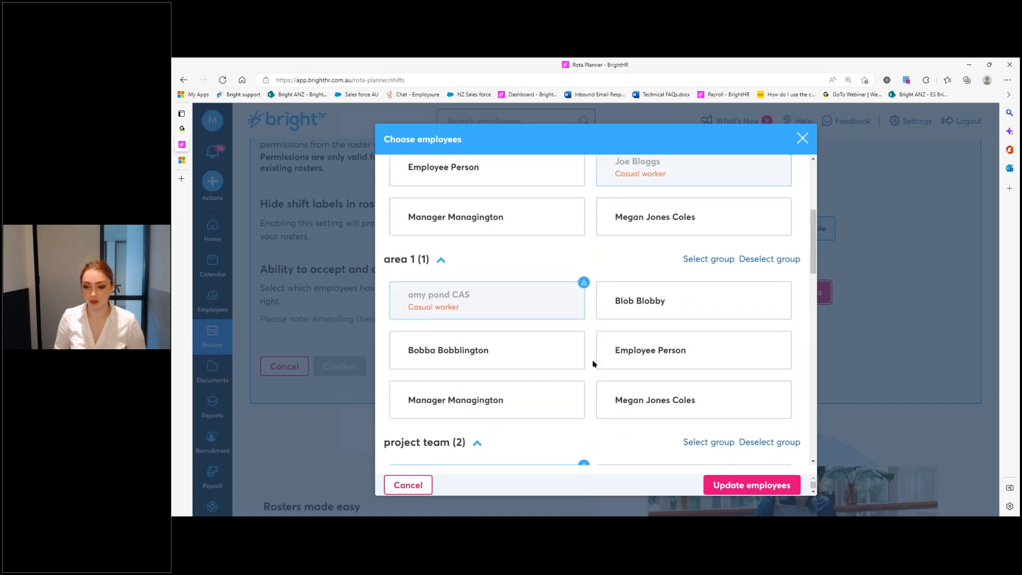
scroll(593, 364, "down", 5)
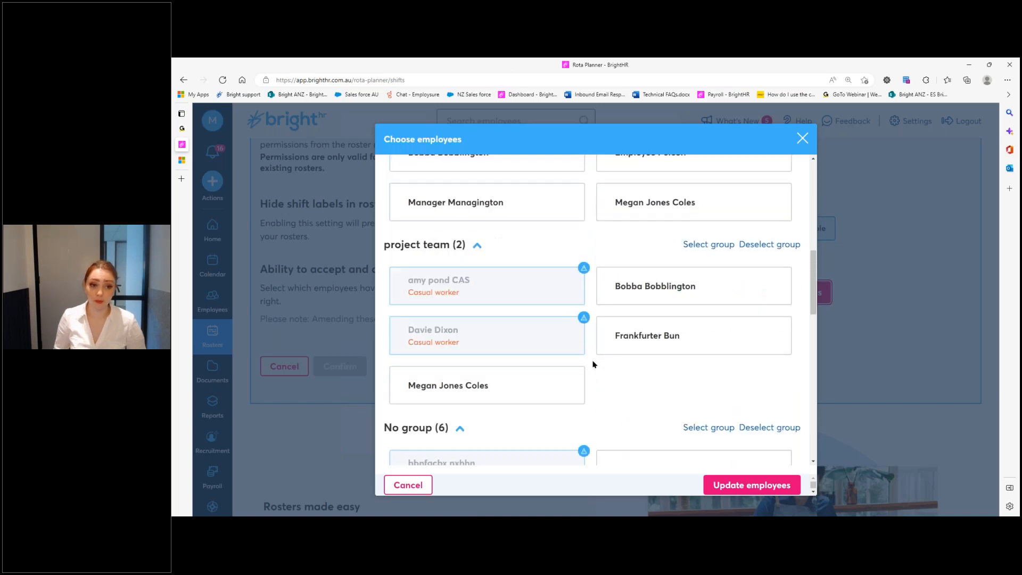
scroll(593, 364, "down", 5)
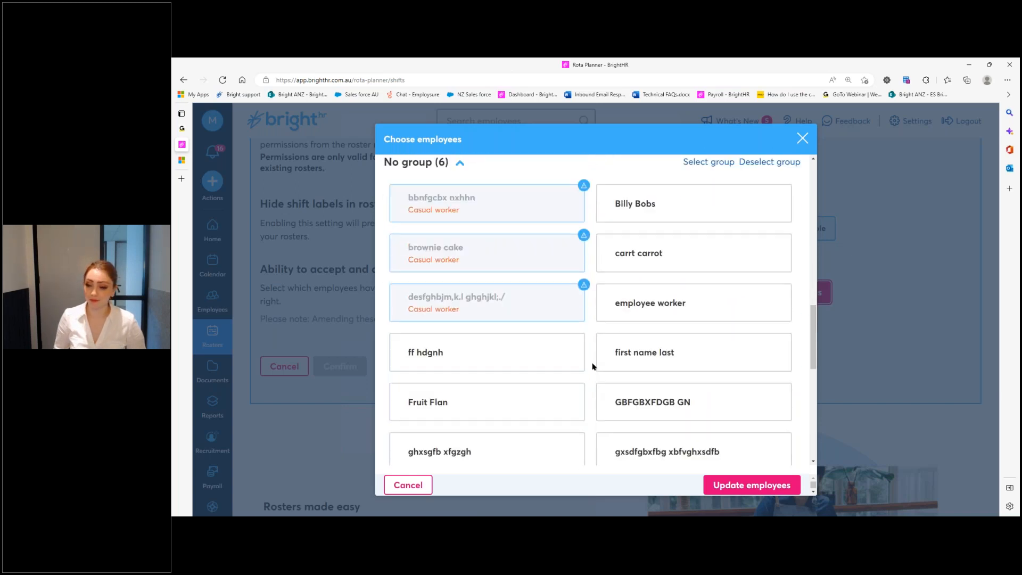
scroll(590, 372, "down", 5)
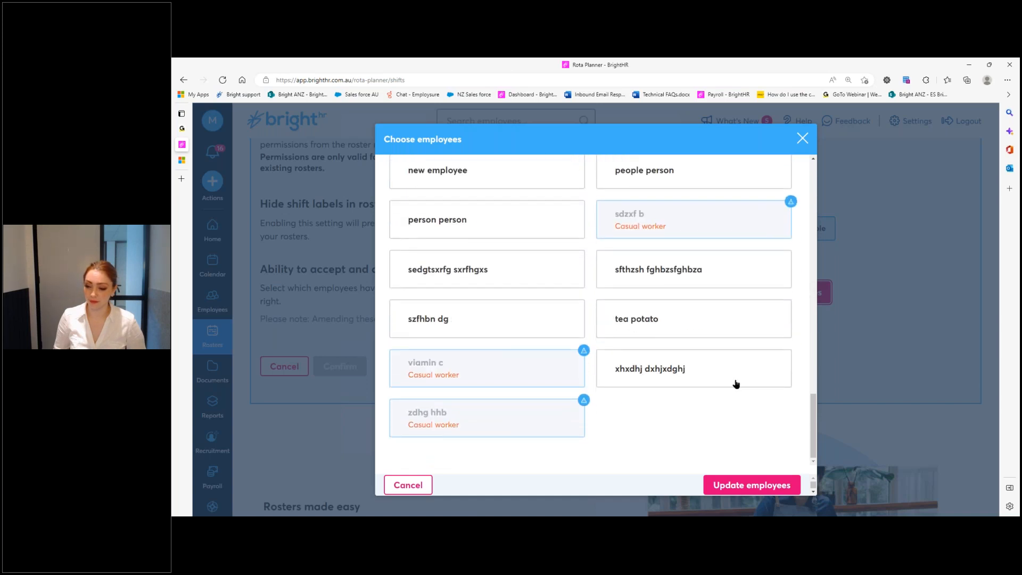
left_click(405, 485)
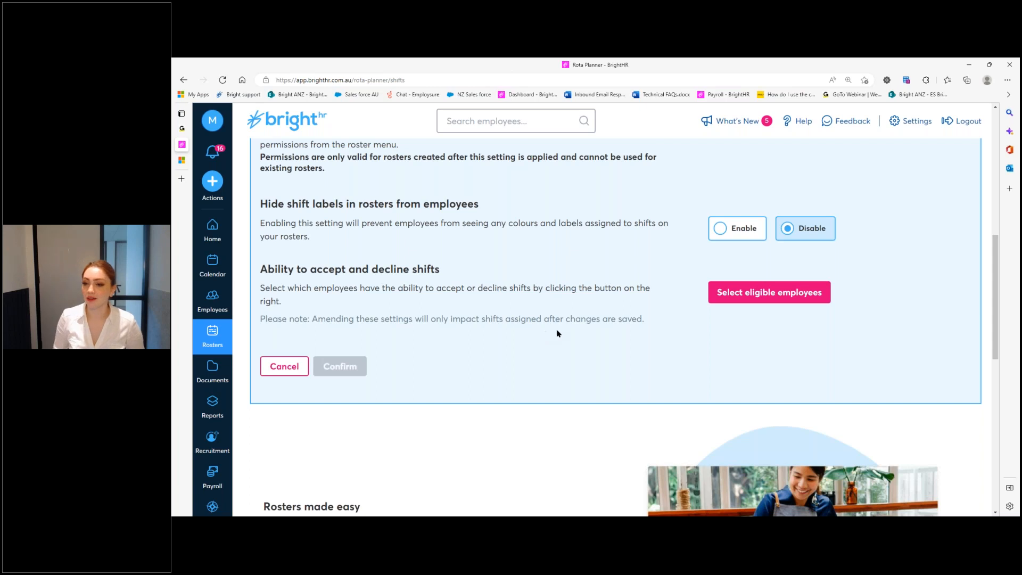
Look back over the company roster settings and default roster view, and return to the list of active rosters.
scroll(585, 346, "up", 5)
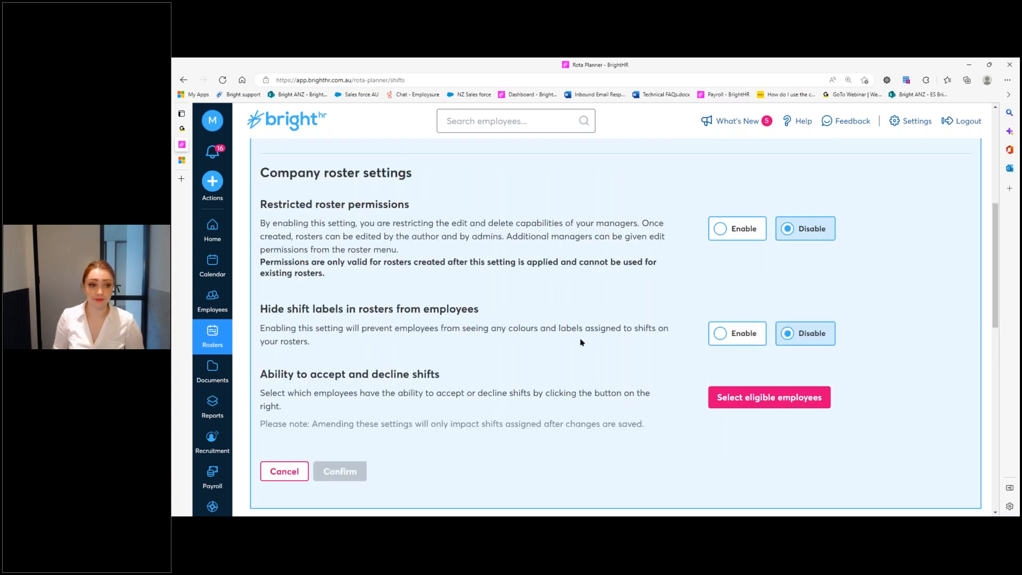
scroll(581, 346, "up", 2)
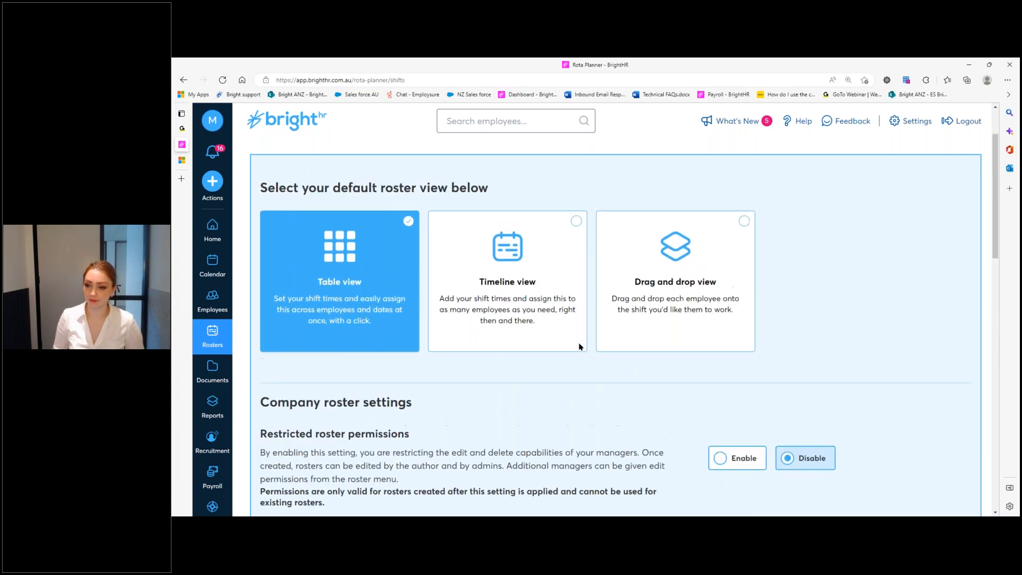
left_click(299, 206)
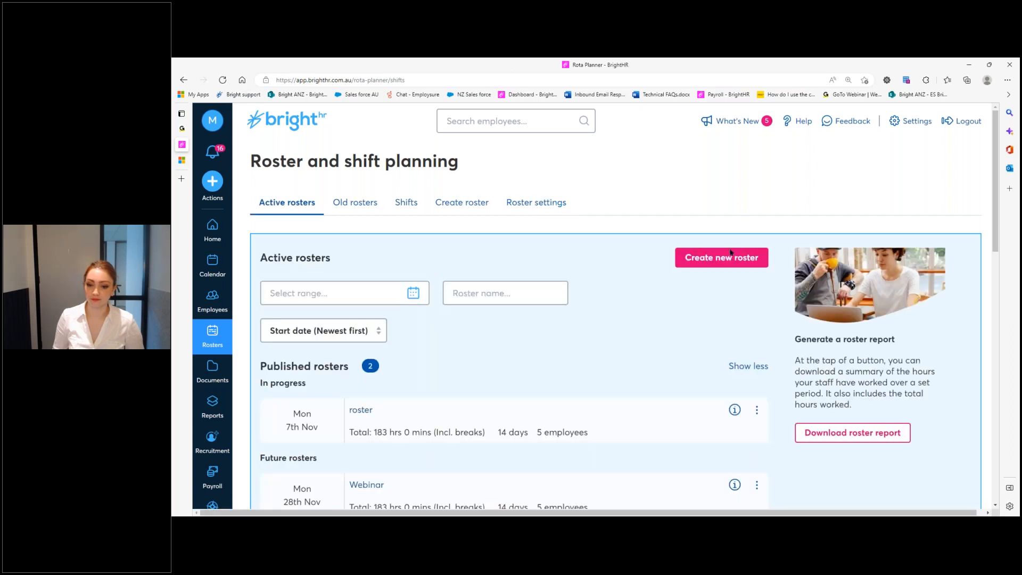
scroll(633, 277, "down", 2)
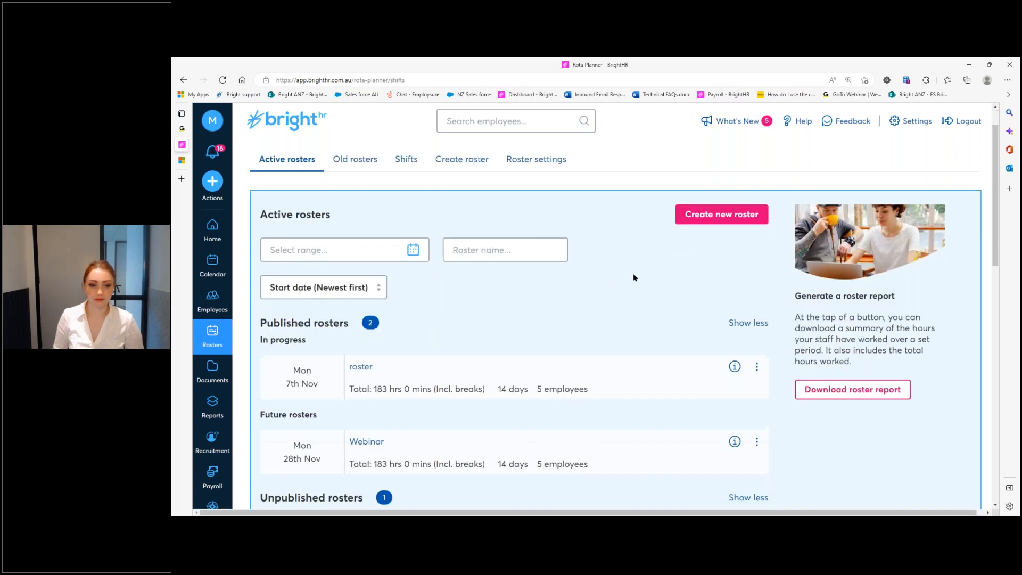
scroll(912, 394, "up", 2)
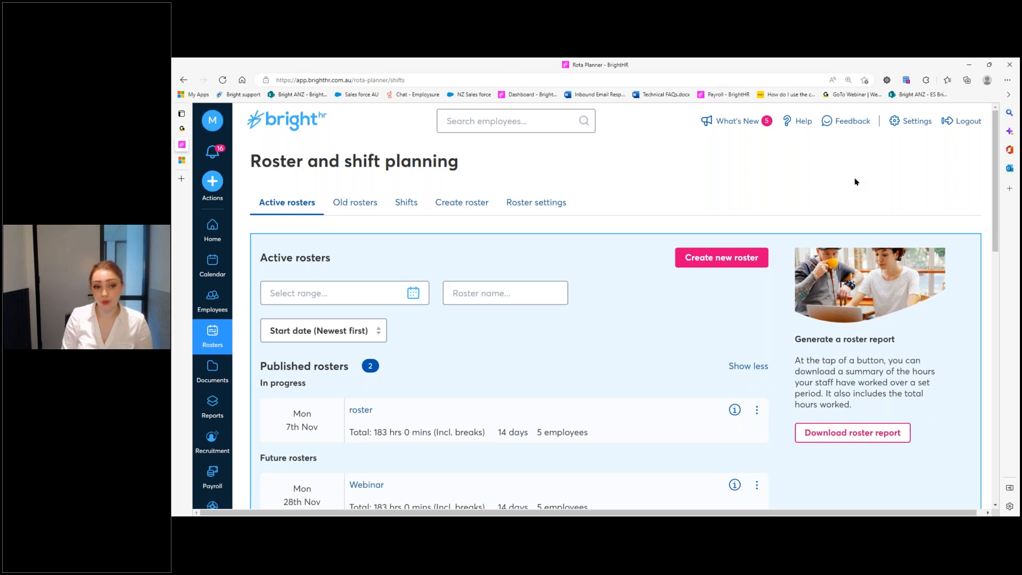
View the available report types, return to the rosters, and look at the Success Centre help options before closing them.
left_click(213, 407)
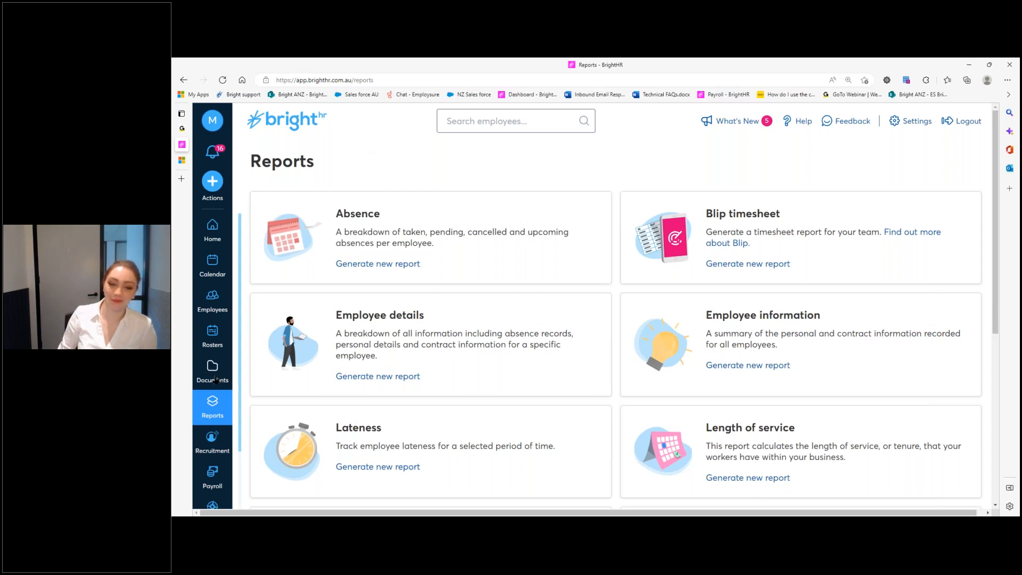
left_click(214, 334)
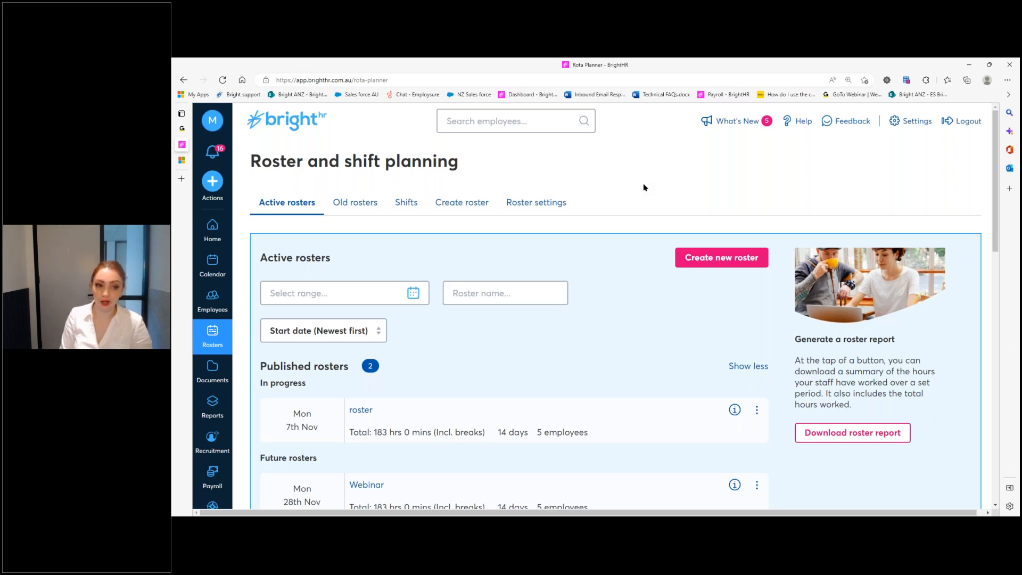
left_click(807, 127)
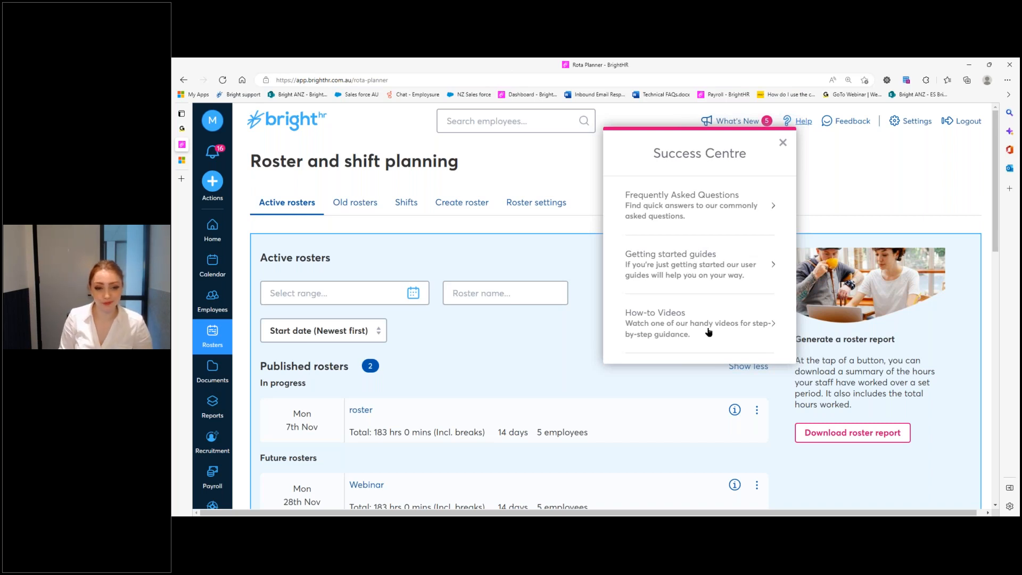
left_click(783, 143)
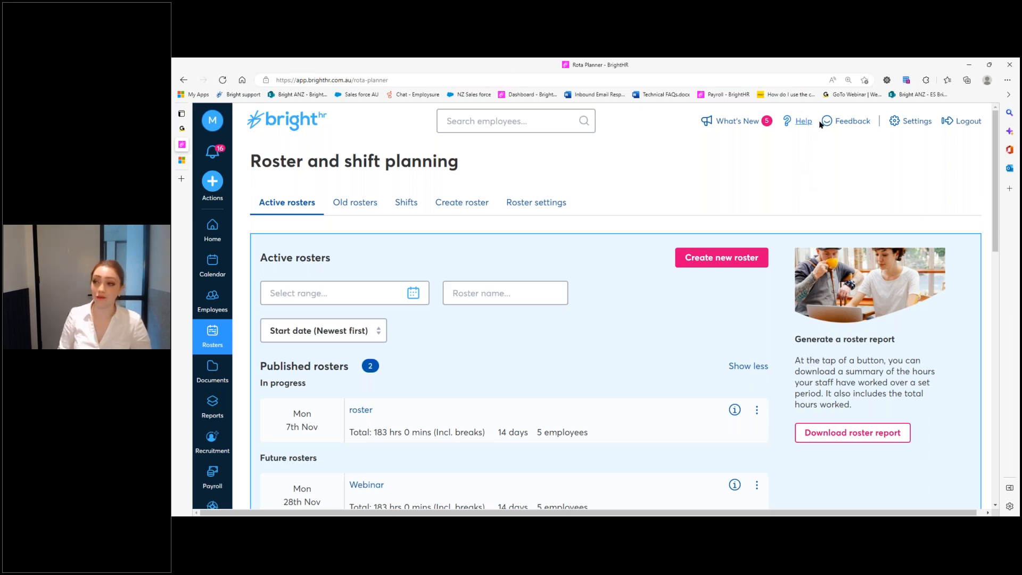
Open the product feedback page, look through the recent releases, own priorities and others' suggestions, and close it.
left_click(844, 122)
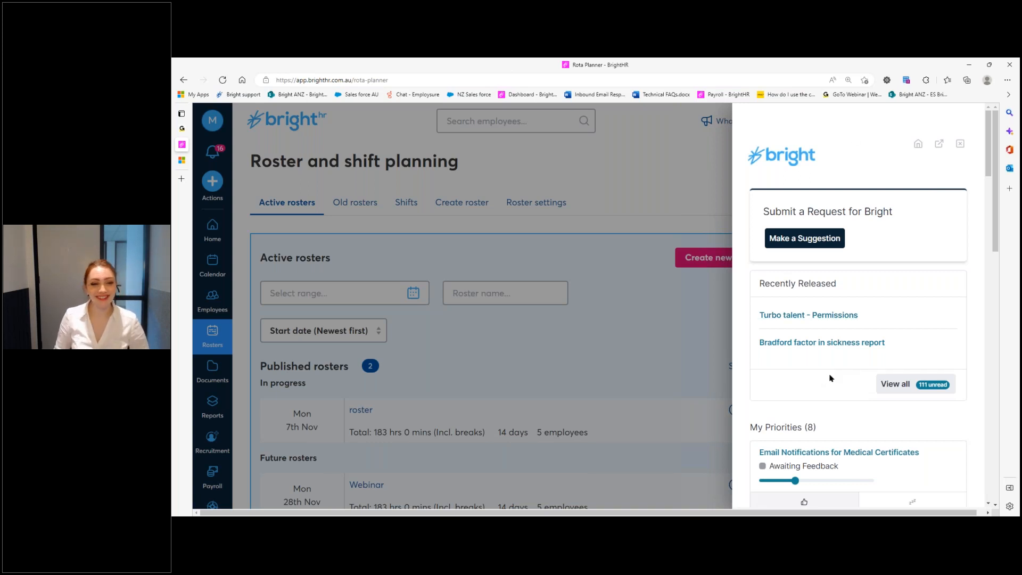
scroll(830, 378, "down", 6)
scroll(867, 373, "down", 5)
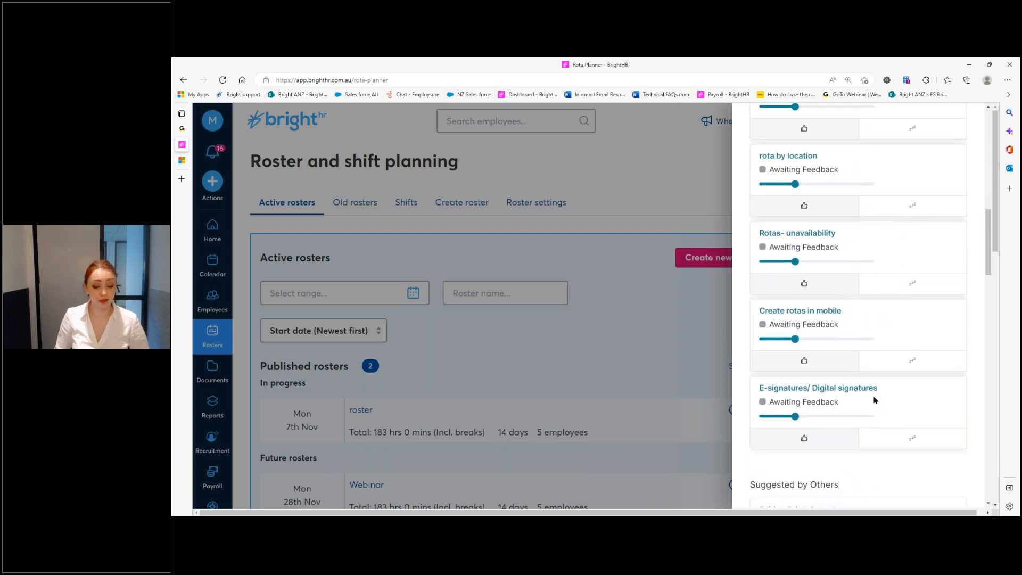
scroll(876, 399, "down", 5)
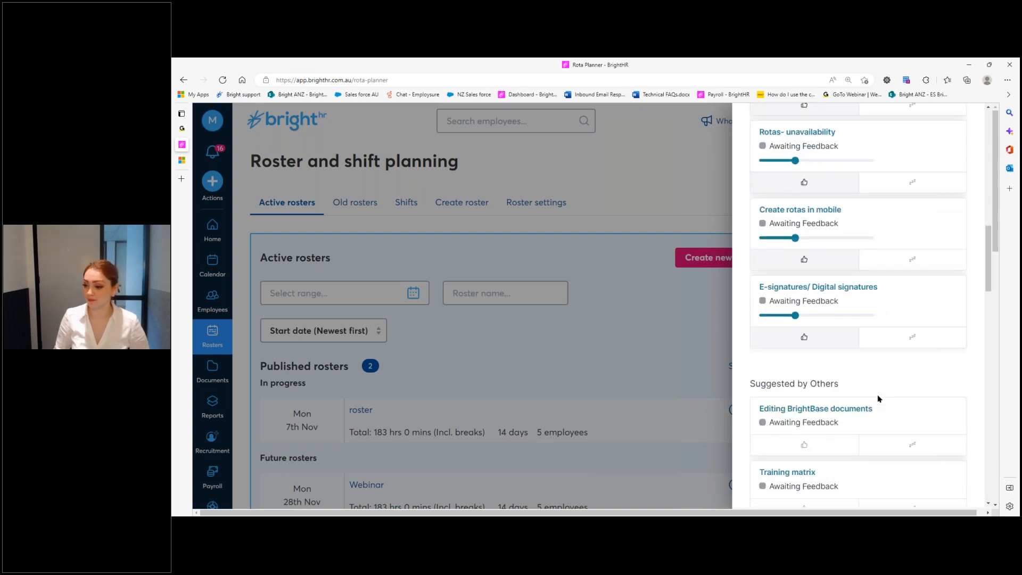
scroll(880, 397, "down", 4)
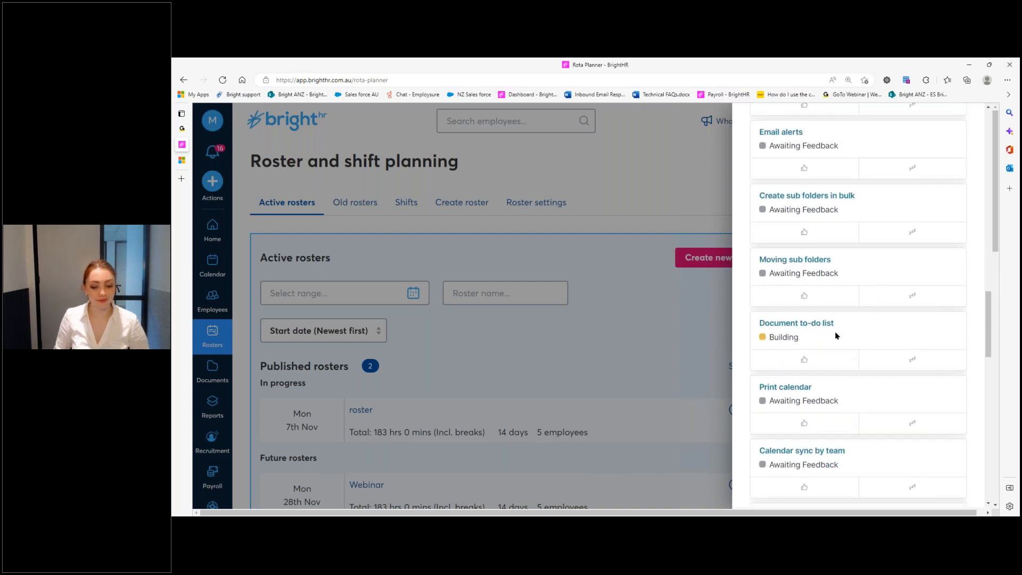
scroll(887, 398, "up", 6)
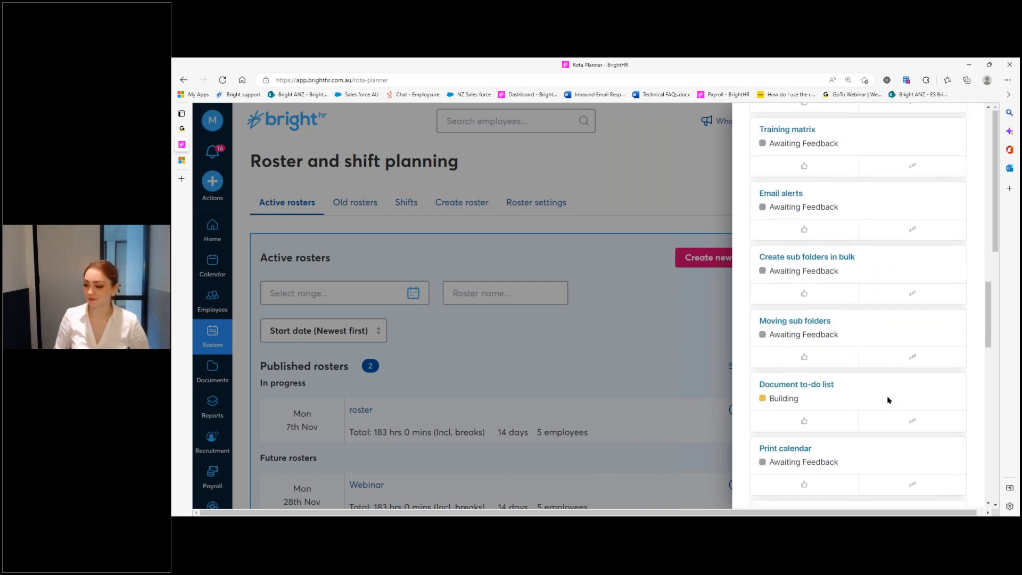
scroll(888, 392, "up", 8)
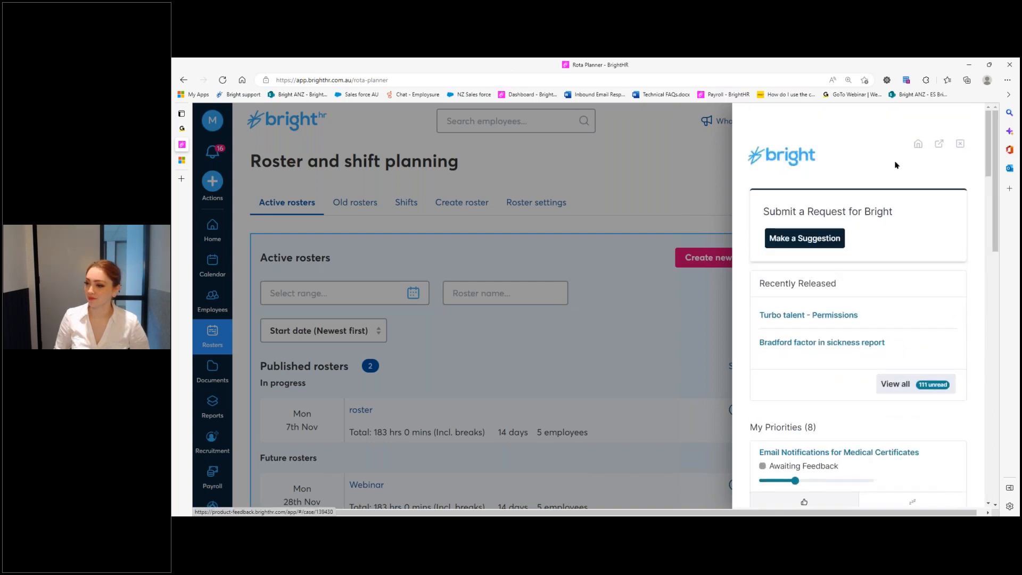
left_click(961, 144)
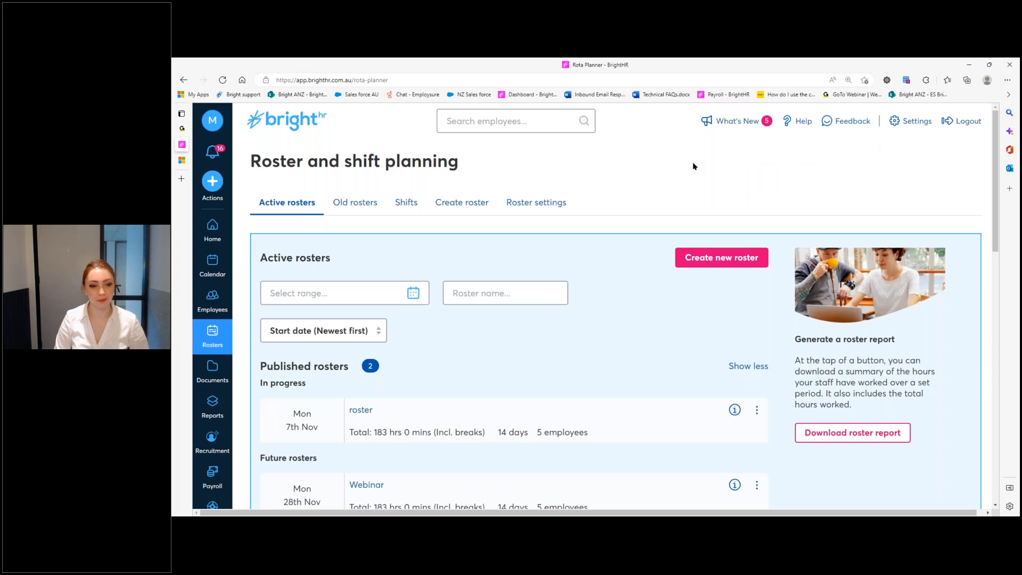